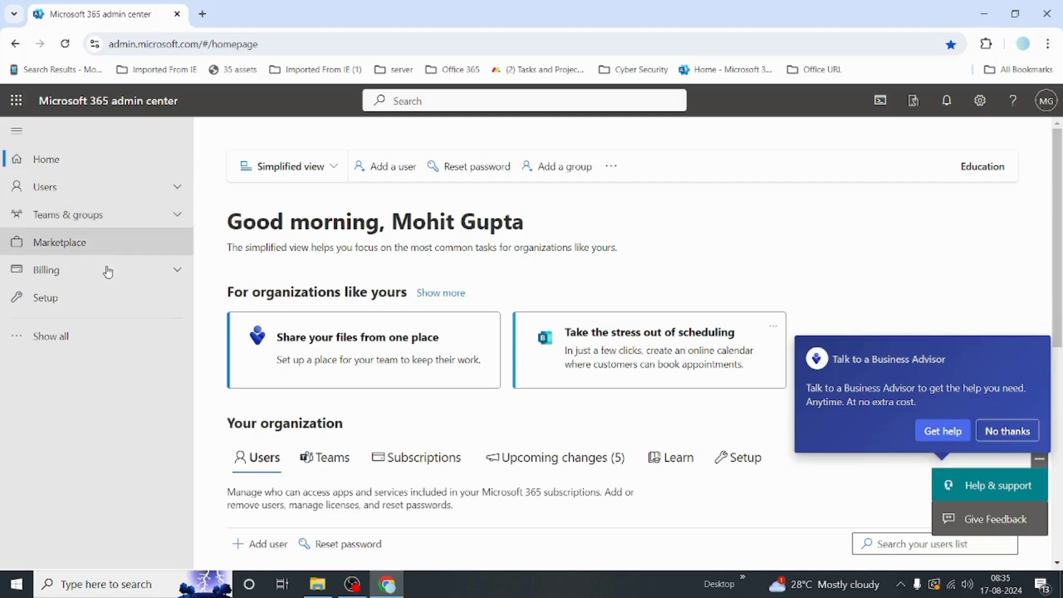
- Show the full admin navigation and open the list of active teams and groups
left_click(65, 338)
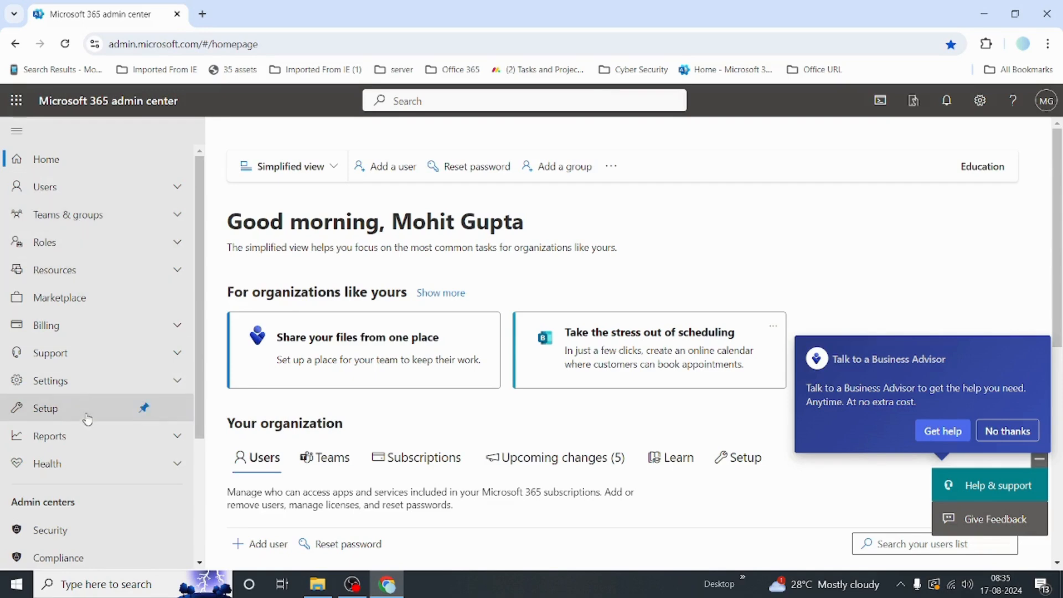
left_click(67, 196)
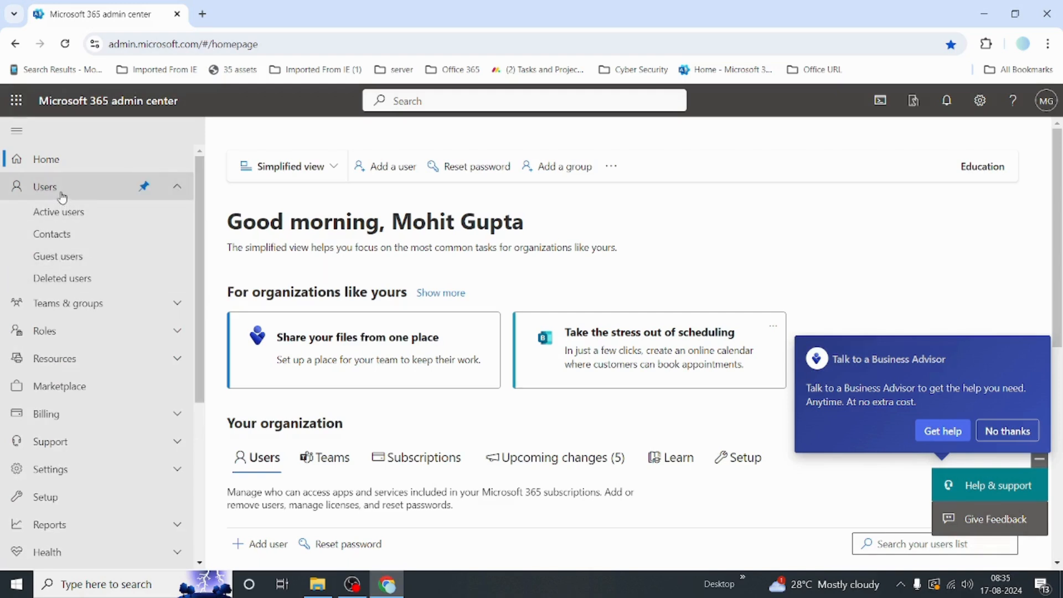
left_click(63, 197)
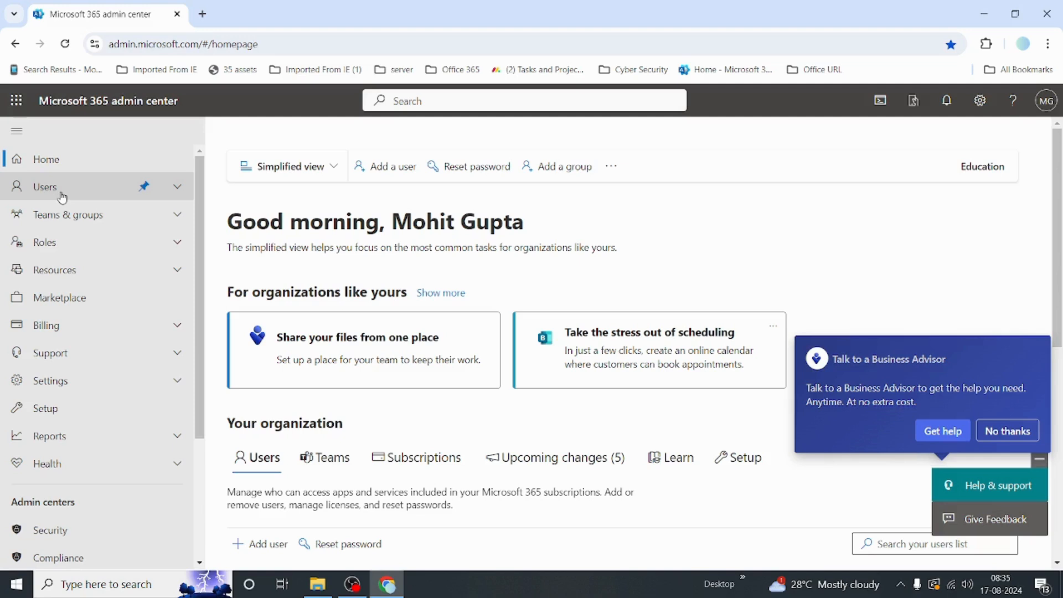
left_click(62, 197)
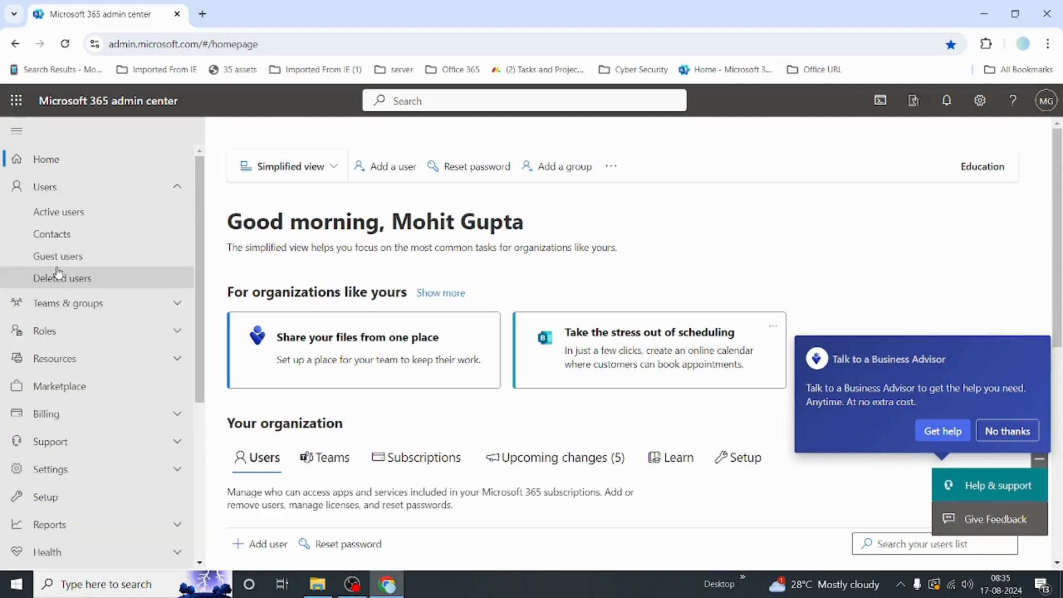
left_click(67, 191)
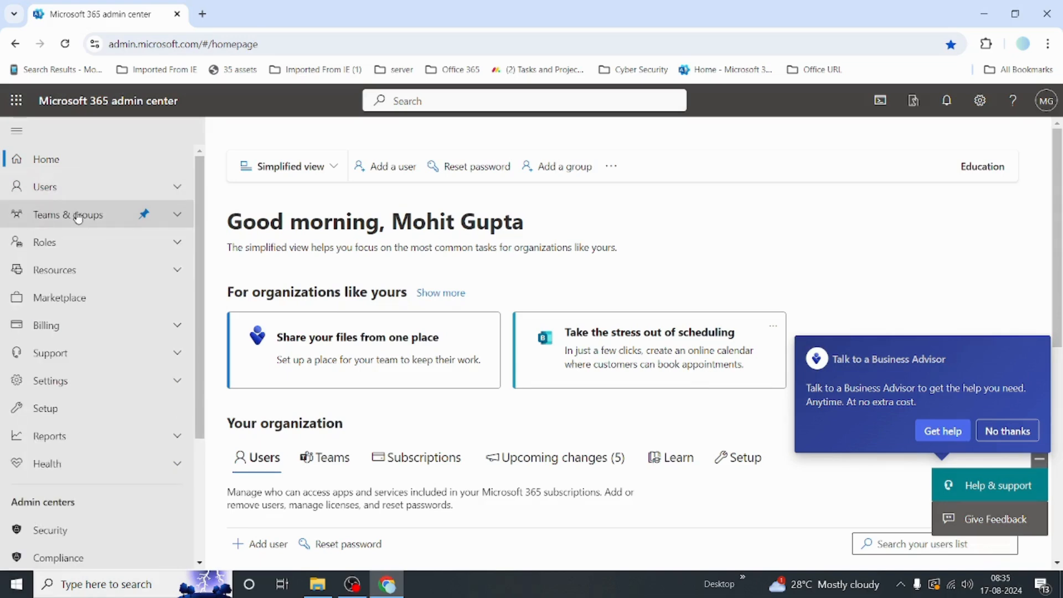
left_click(78, 216)
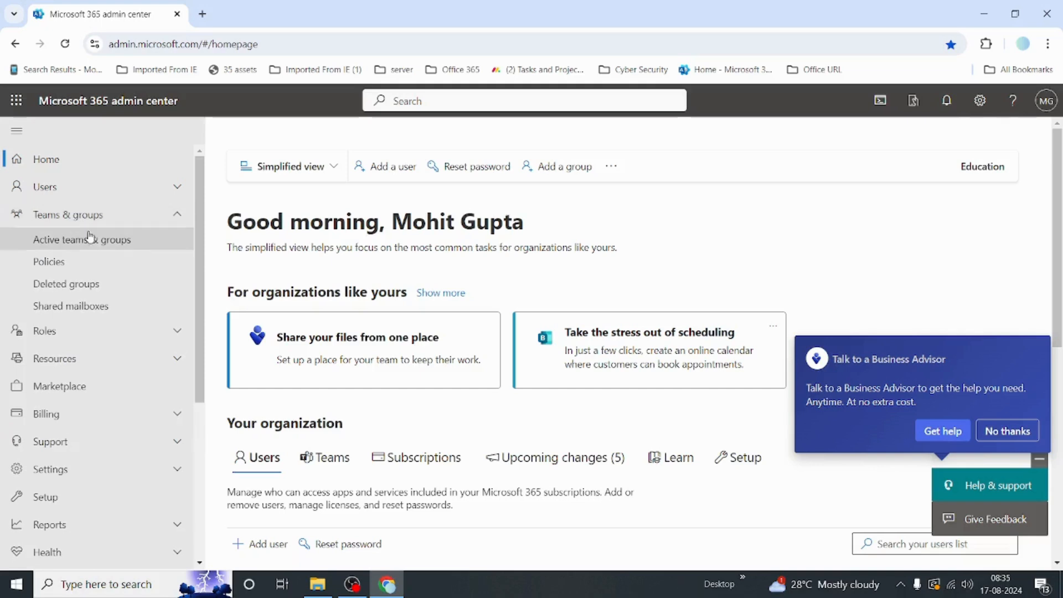
left_click(78, 244)
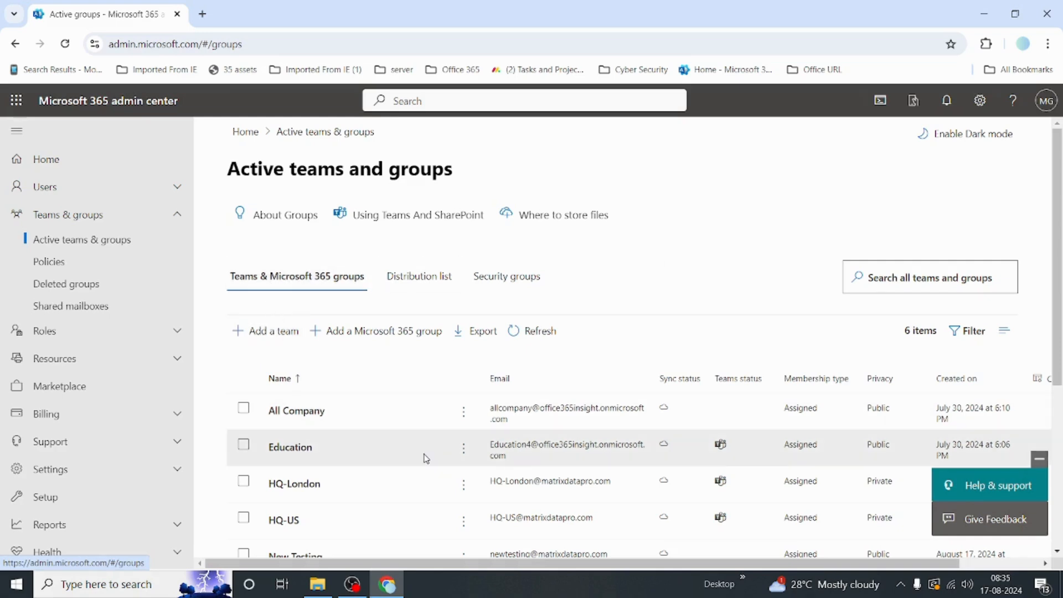
- View the distribution lists and security groups, and return to the Teams & Microsoft 365 groups list
left_click(430, 286)
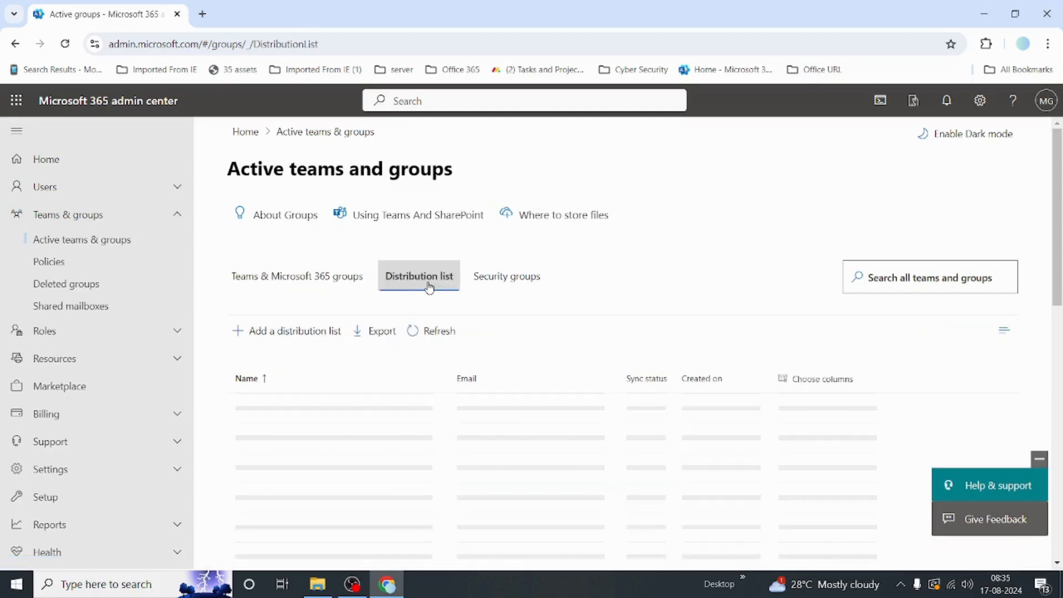
left_click(513, 279)
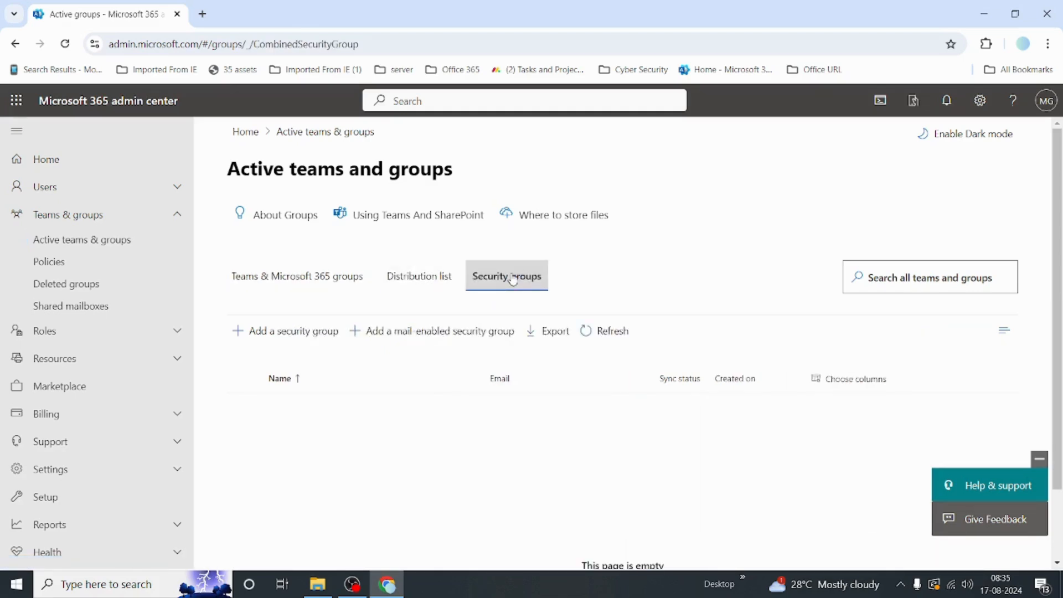
left_click(421, 287)
left_click(314, 289)
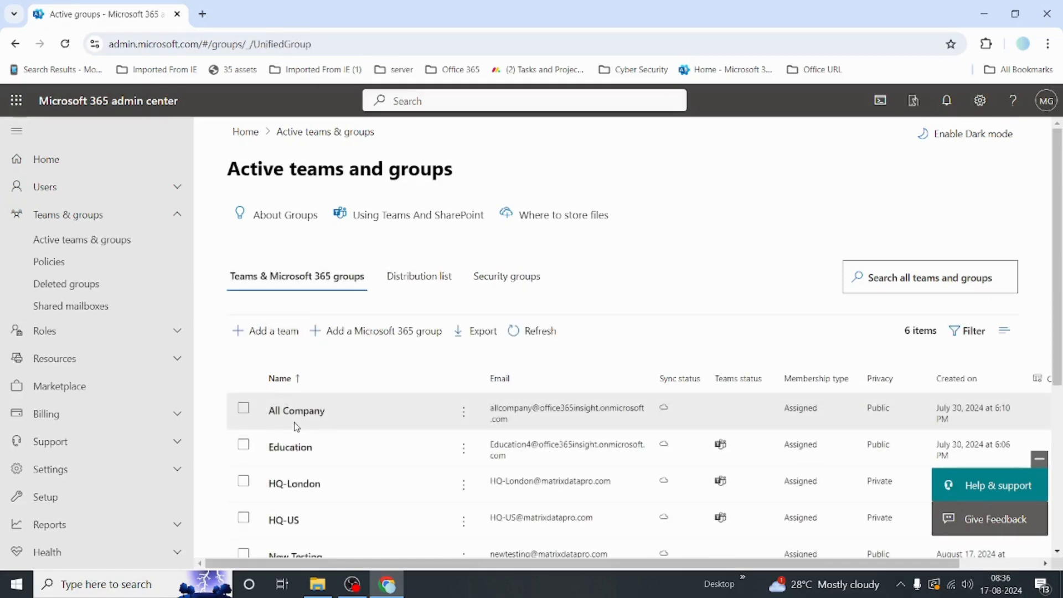
scroll(649, 339, "down", 2)
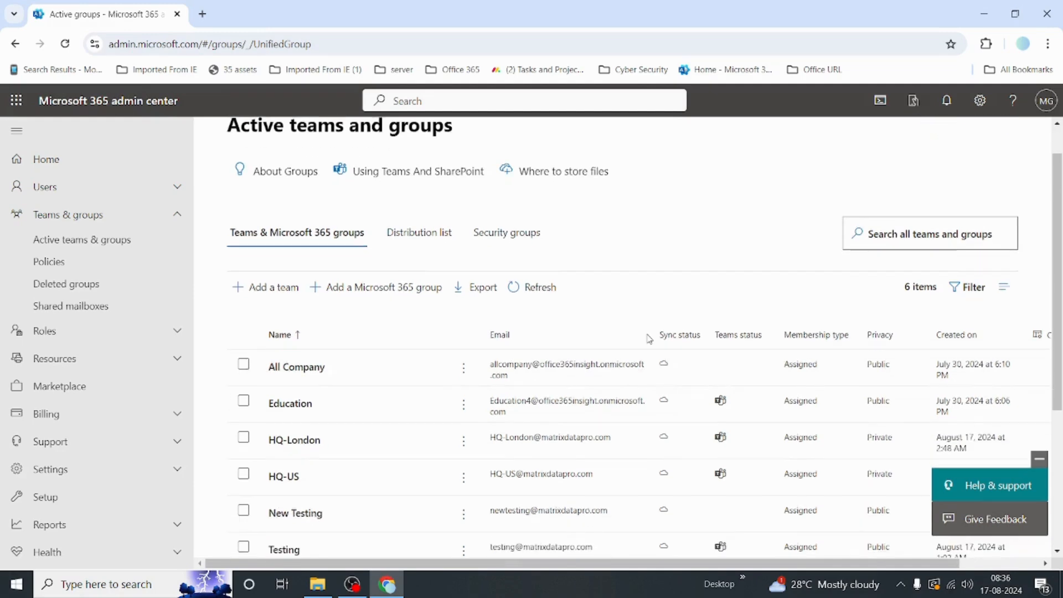
scroll(500, 305, "down", 1)
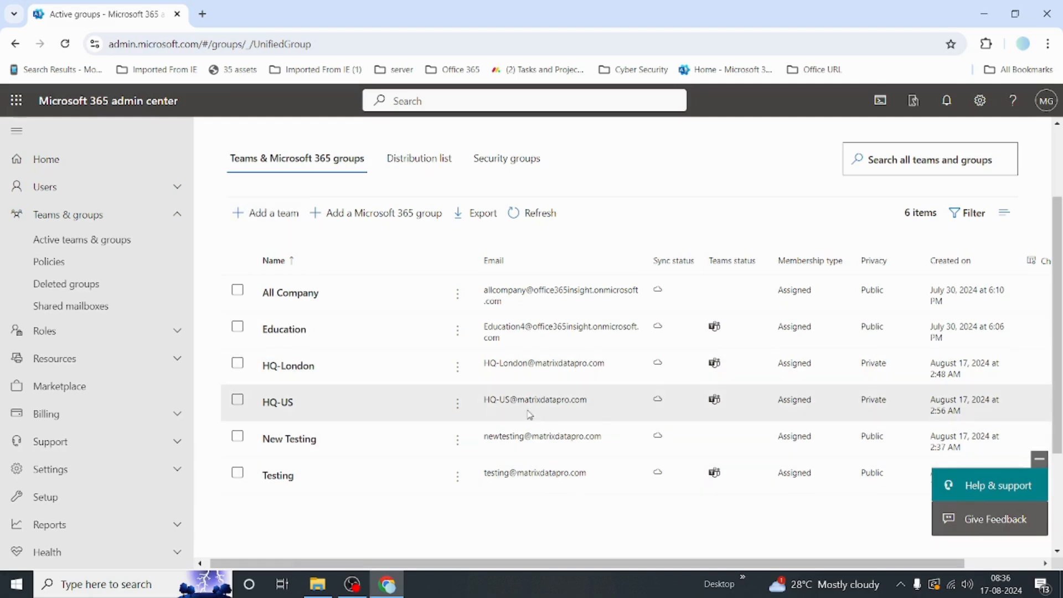
- Check the Teams status of the listed groups and view the details of the New Testing group
mouse_move(715, 401)
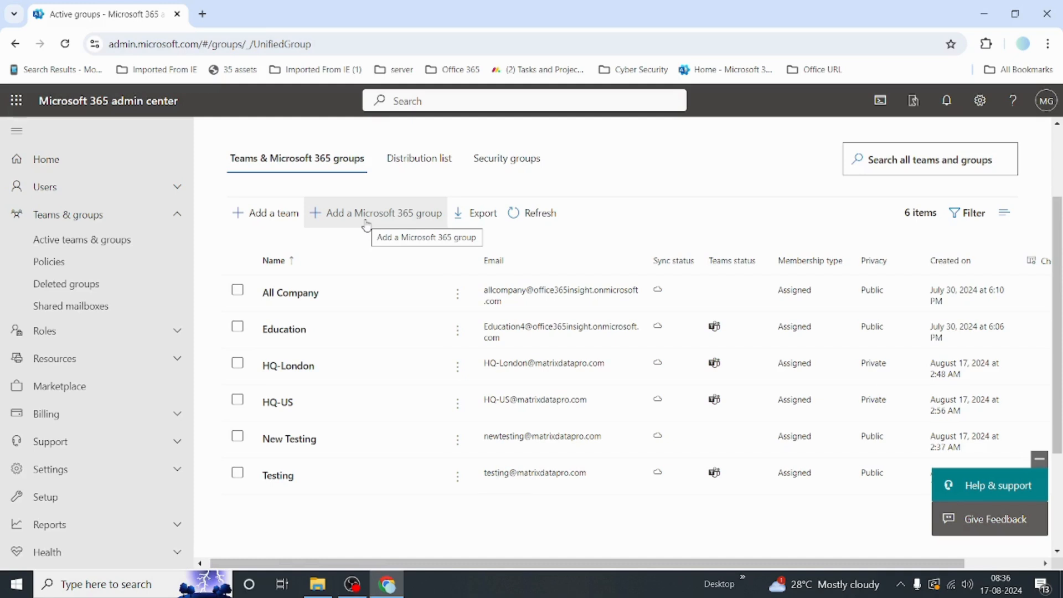
mouse_move(716, 439)
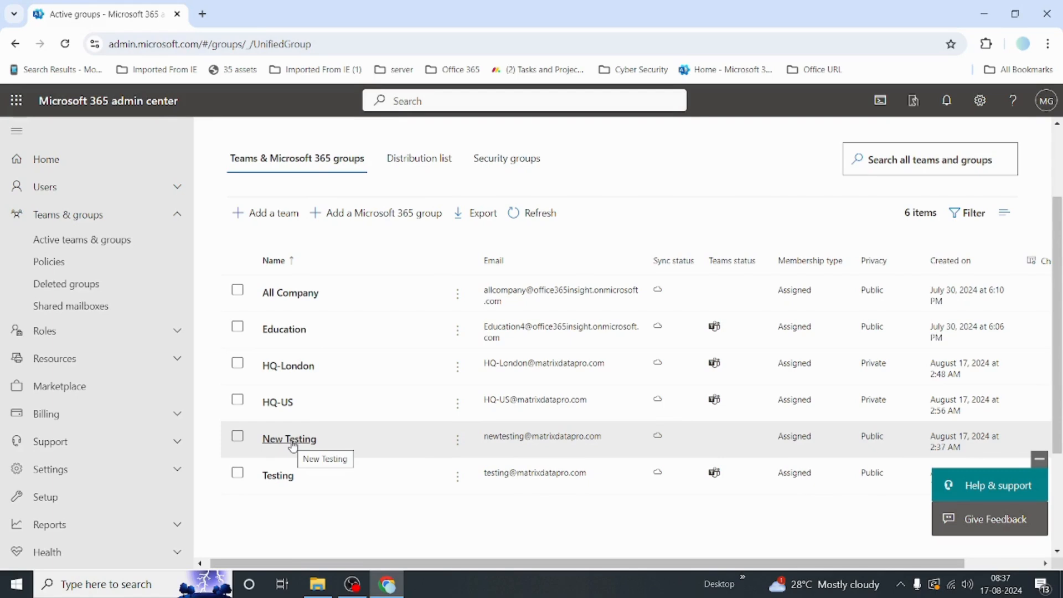
left_click(291, 440)
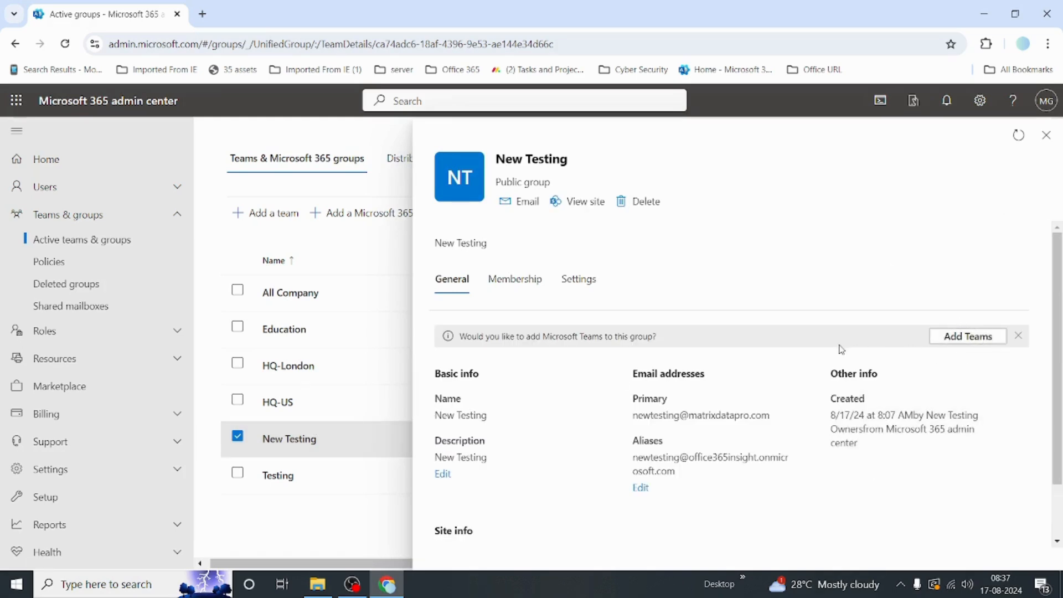
left_click(1047, 135)
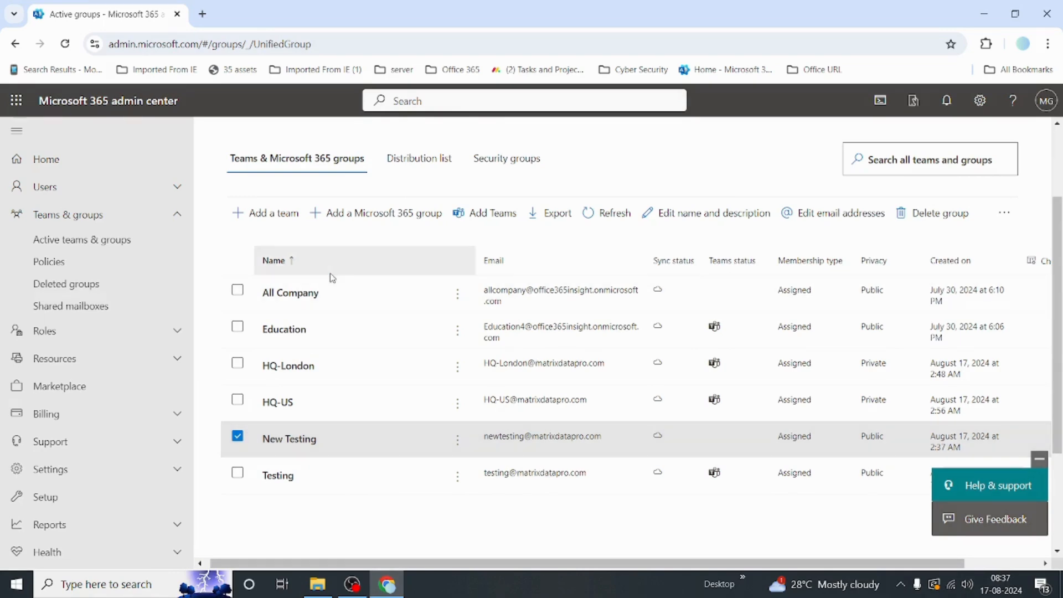
- Start adding a team, name it HQ-UK without a description, and continue to the owners page
left_click(271, 222)
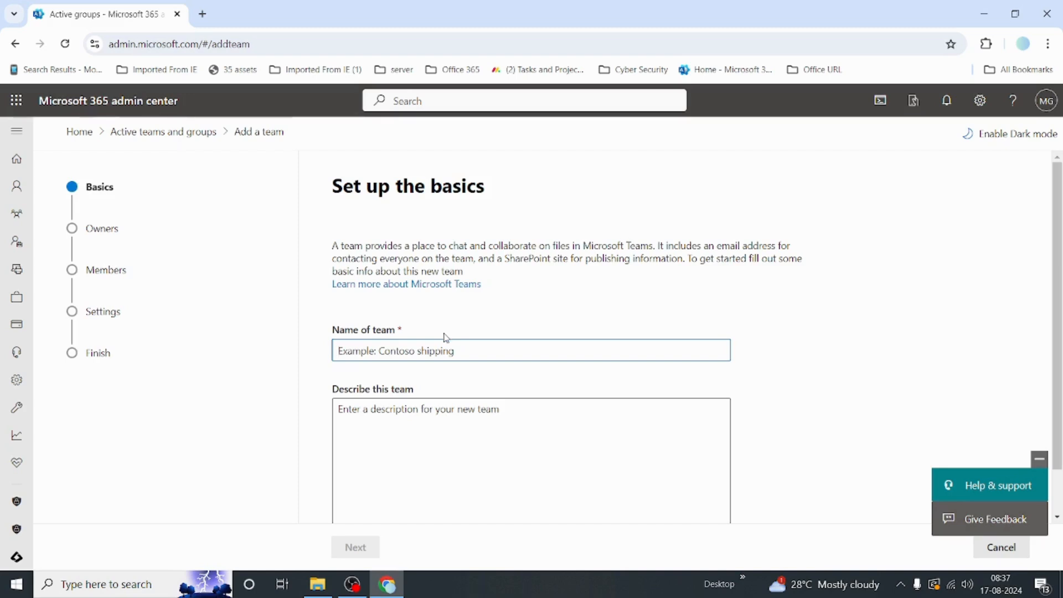
type("HO")
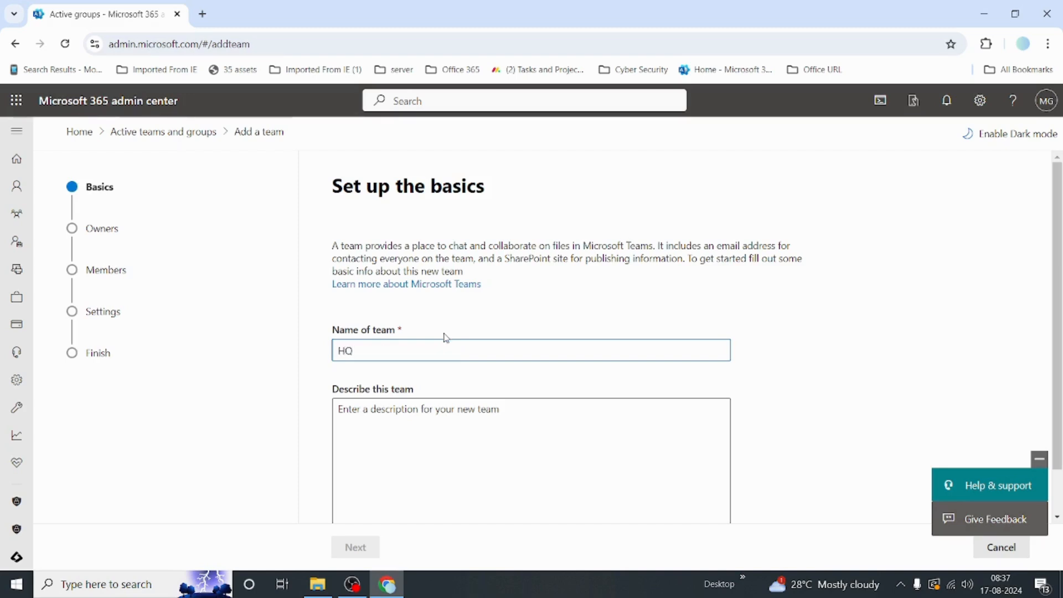
type("-US")
key("BackSpace")
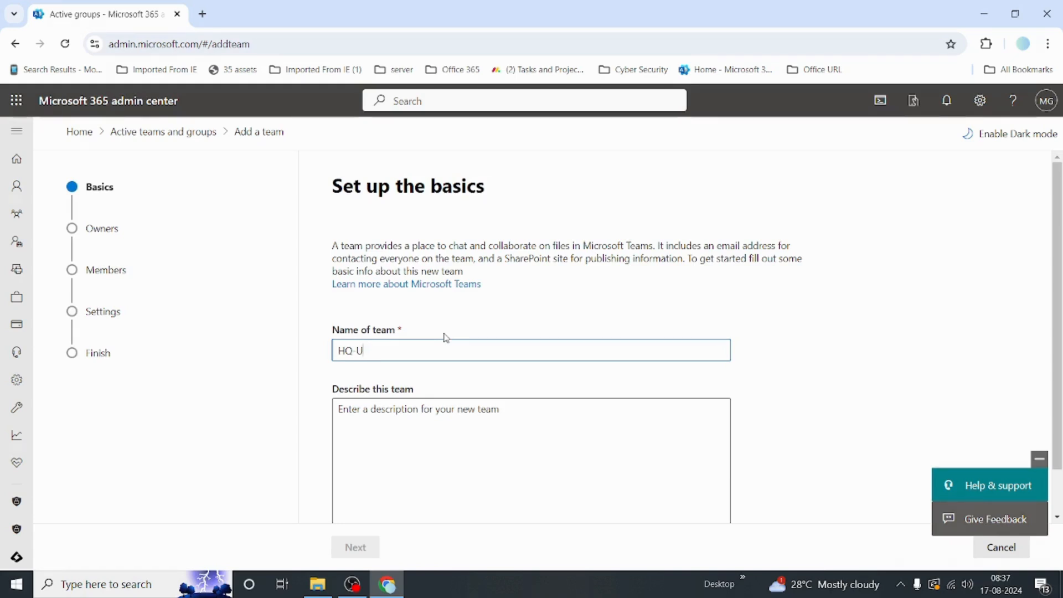
type("K")
scroll(445, 337, "down", 2)
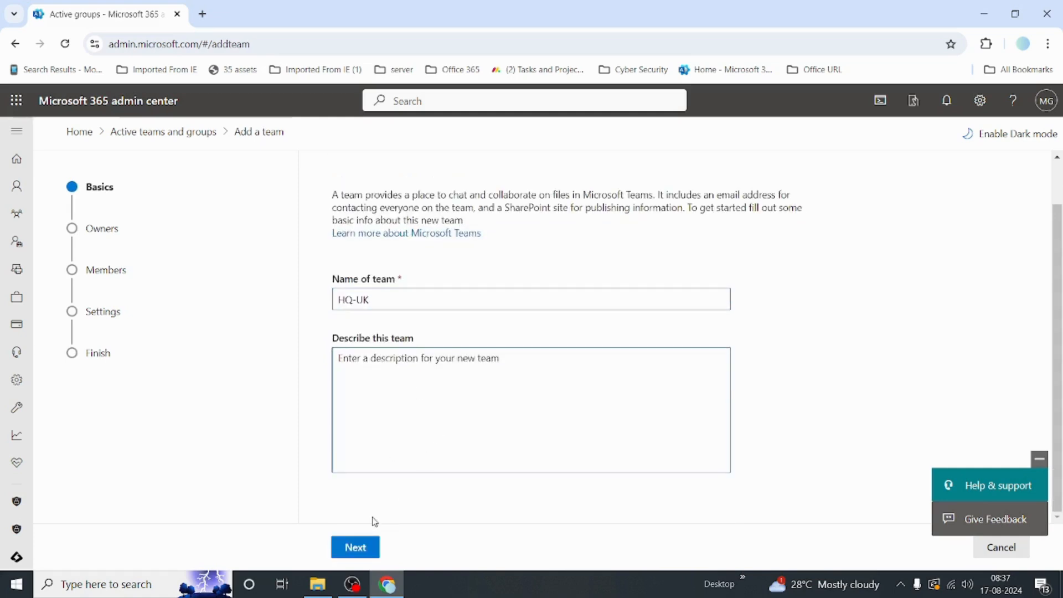
left_click(358, 547)
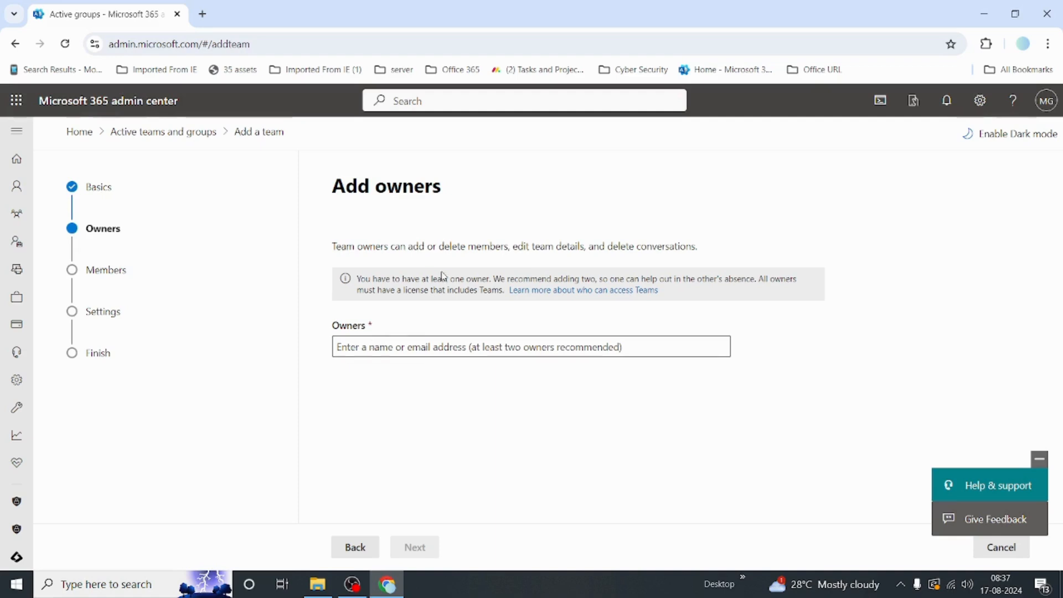
- Add the suggested admin account as the team's owner and continue to the members page
left_click(390, 348)
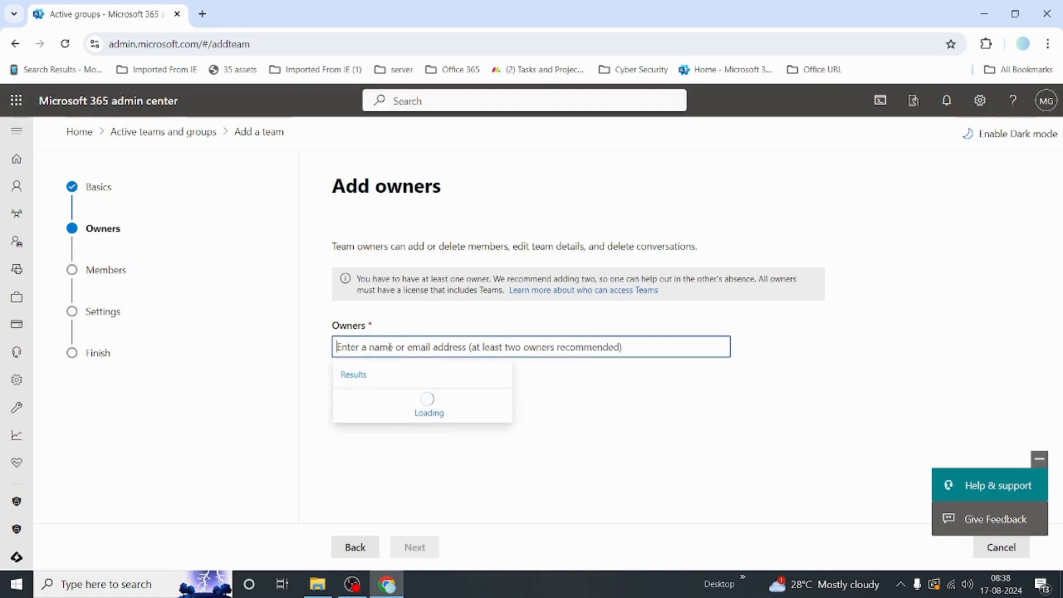
left_click(393, 523)
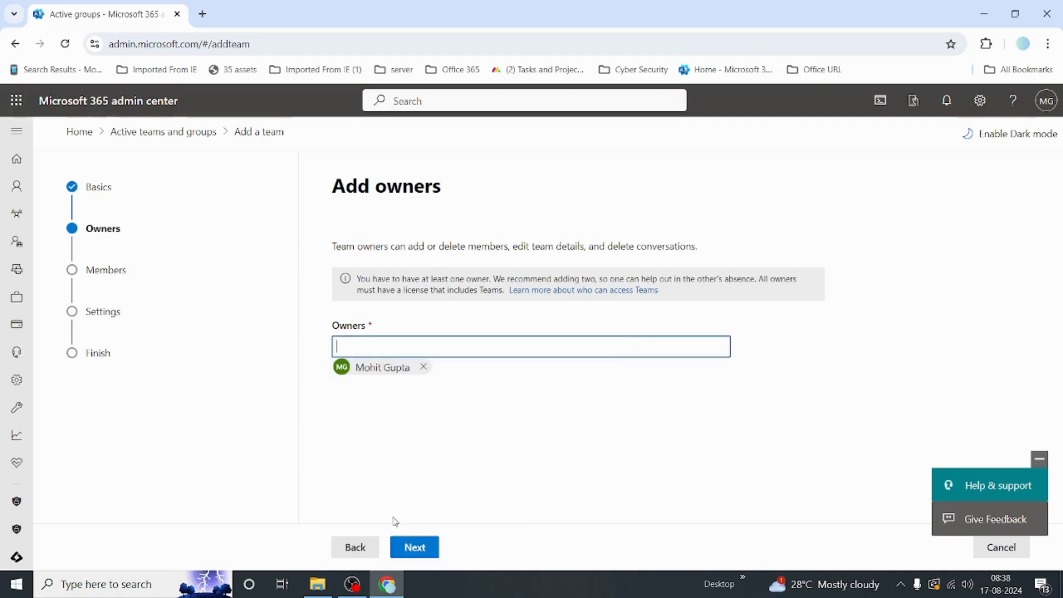
left_click(432, 549)
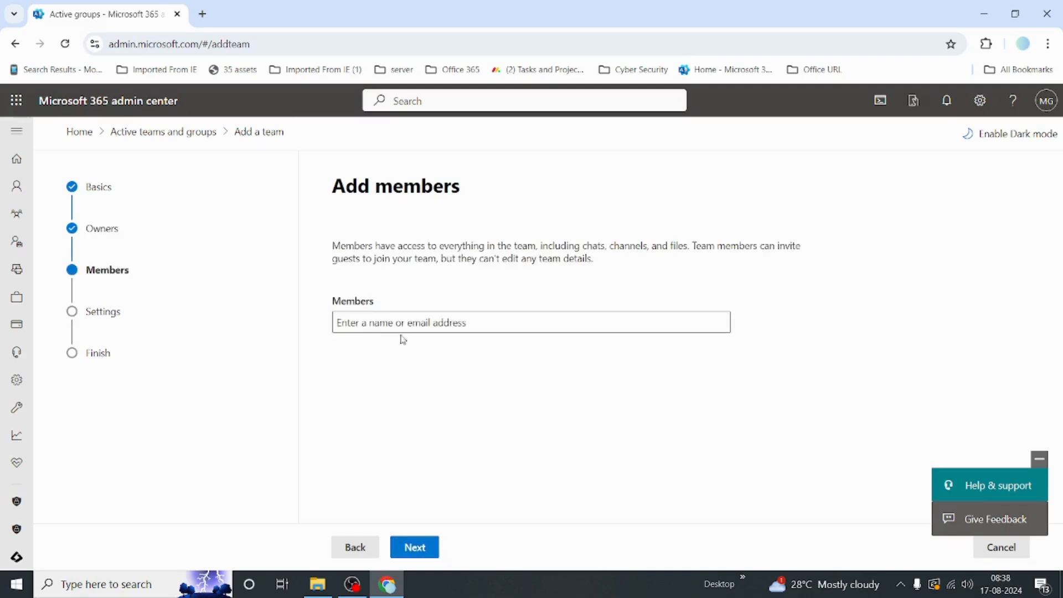
- Add the first three suggested users as team members and continue to the settings page
left_click(418, 320)
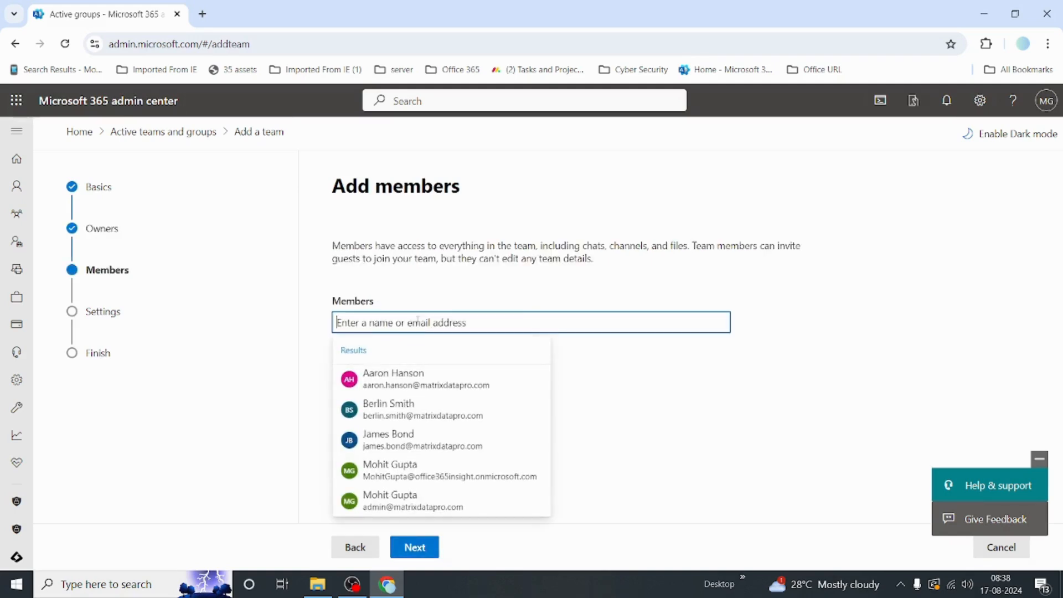
left_click(368, 382)
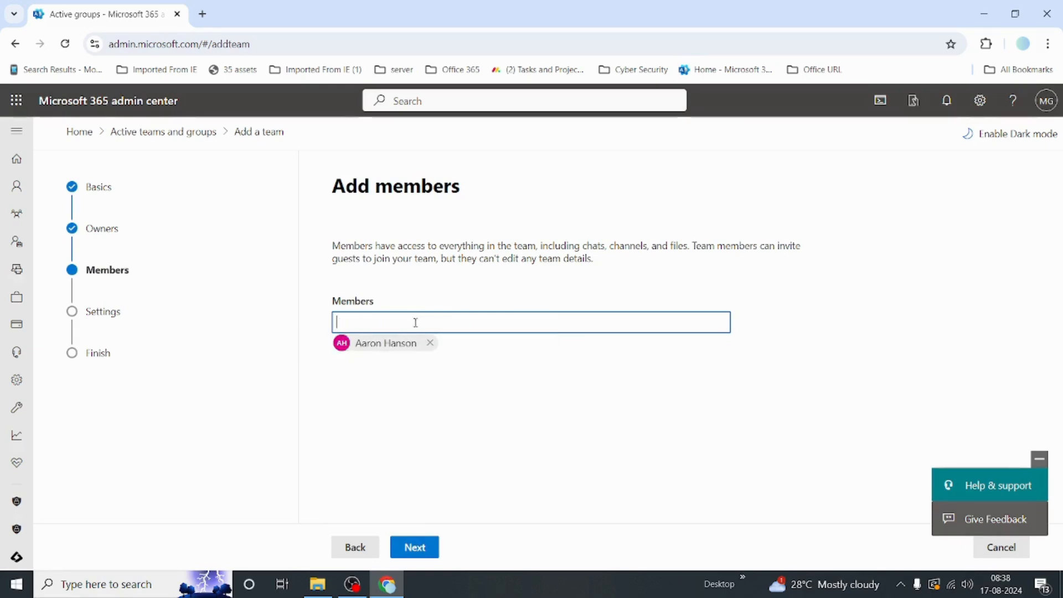
left_click(447, 322)
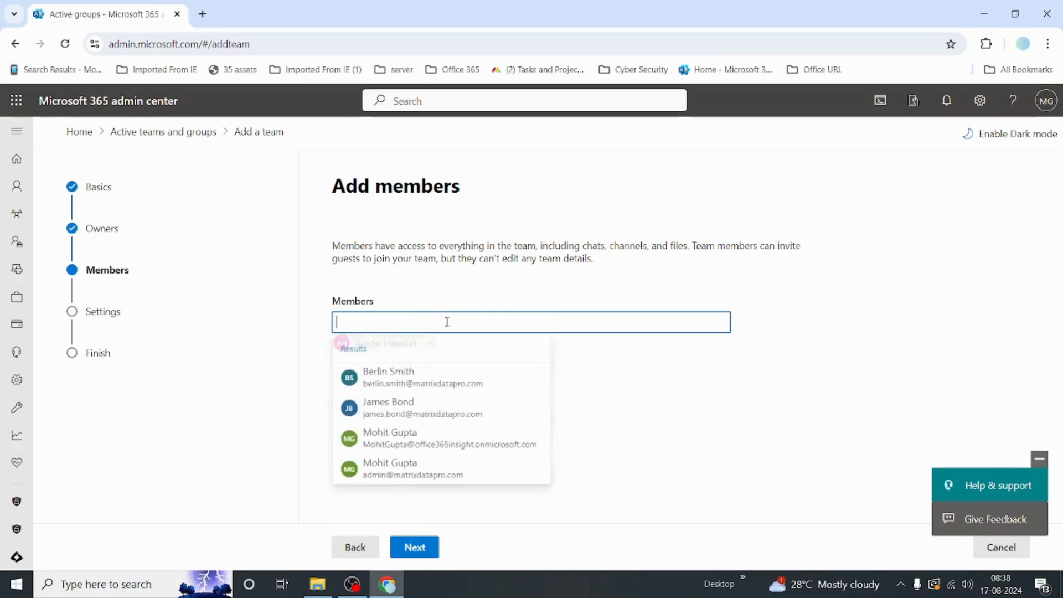
left_click(383, 388)
left_click(500, 324)
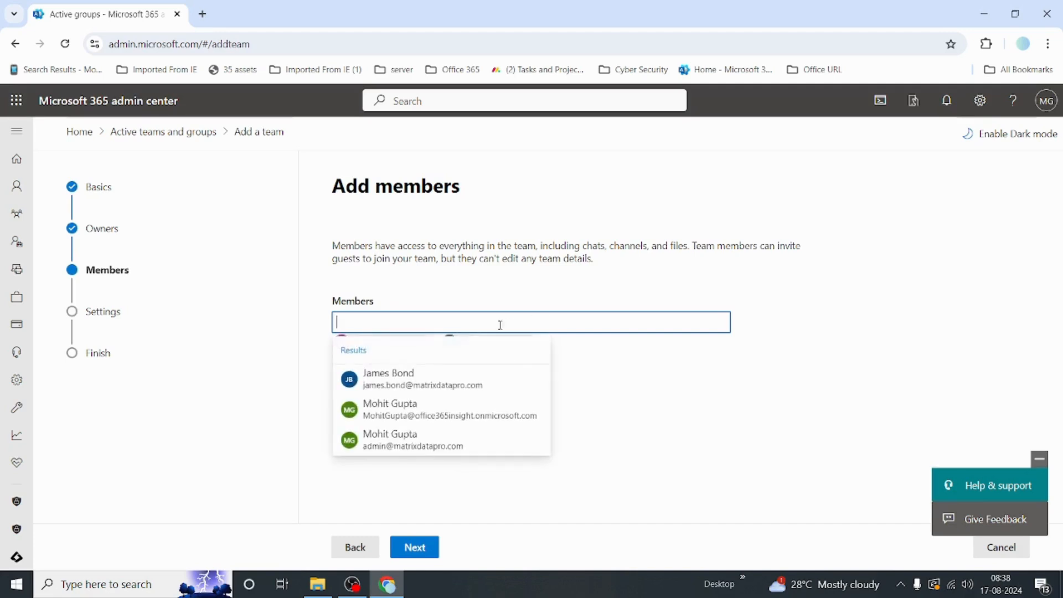
left_click(420, 382)
left_click(410, 548)
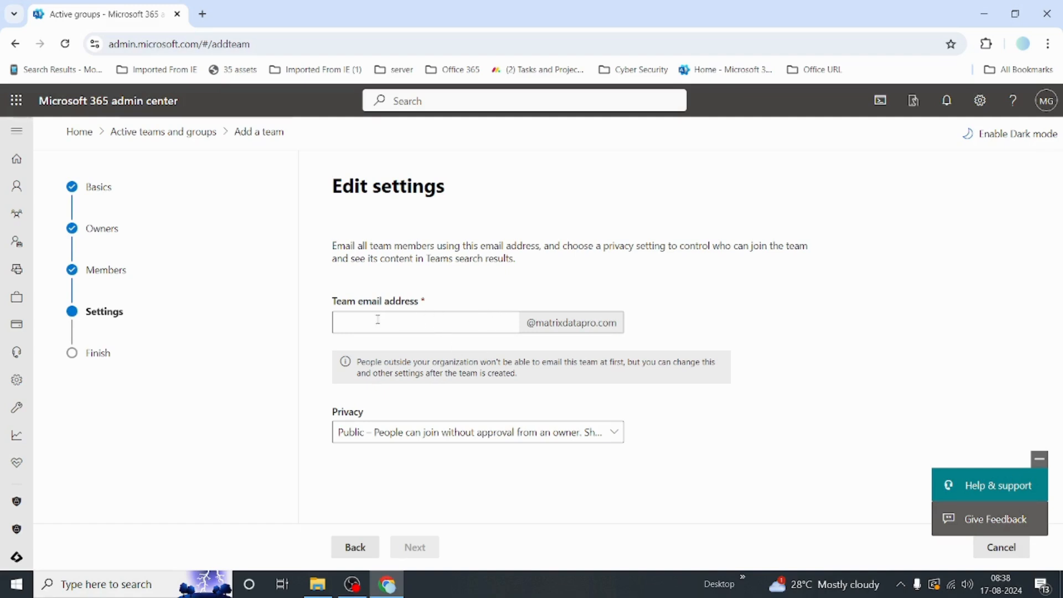
- Set the team email address to HQ-UK and review the privacy options, keeping Public selected
left_click(445, 317)
type("HO")
left_click(426, 444)
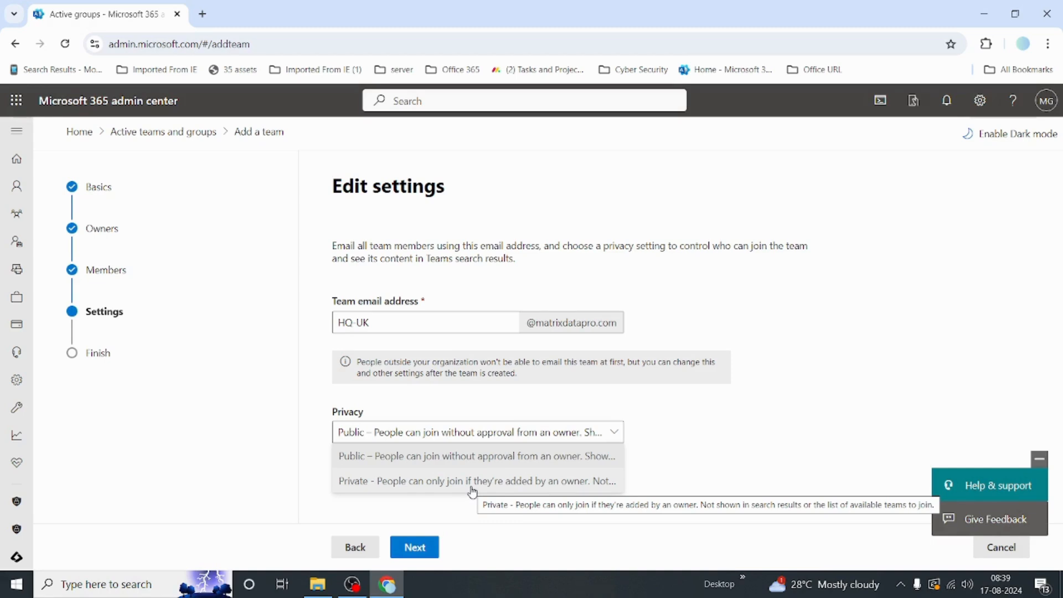
left_click(848, 280)
- Switch to Outlook and open its Groups page
left_click(16, 101)
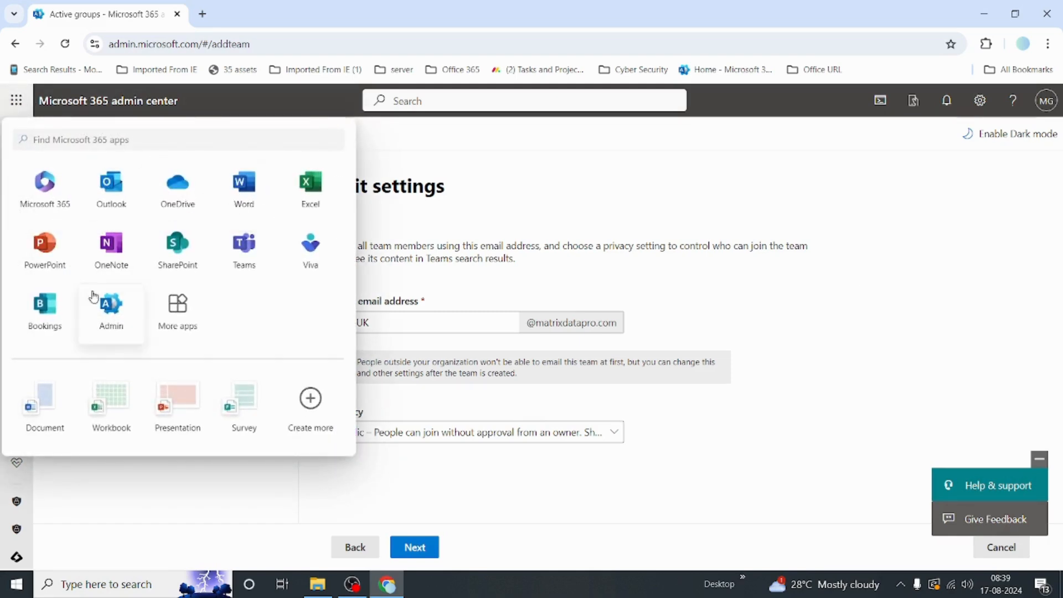
left_click(134, 195)
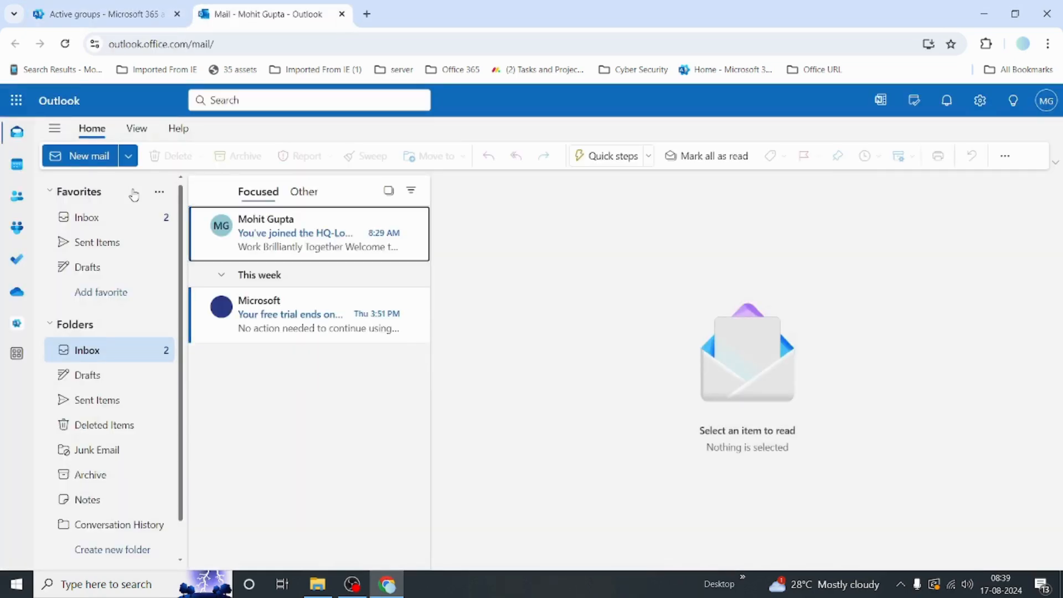
left_click(17, 230)
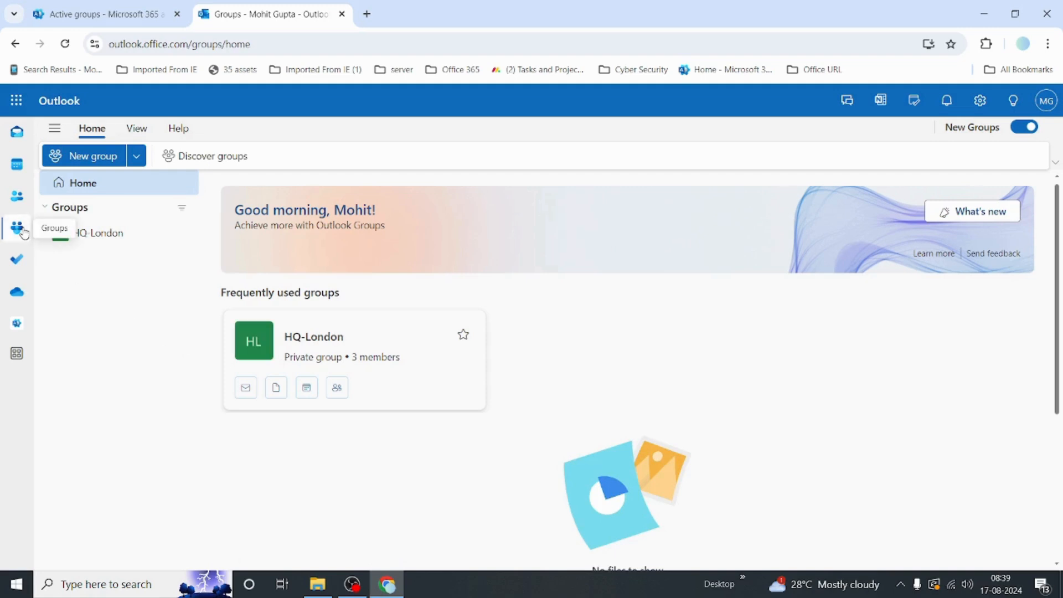
- Search the organization's groups for "testing" in Discover groups
left_click(217, 157)
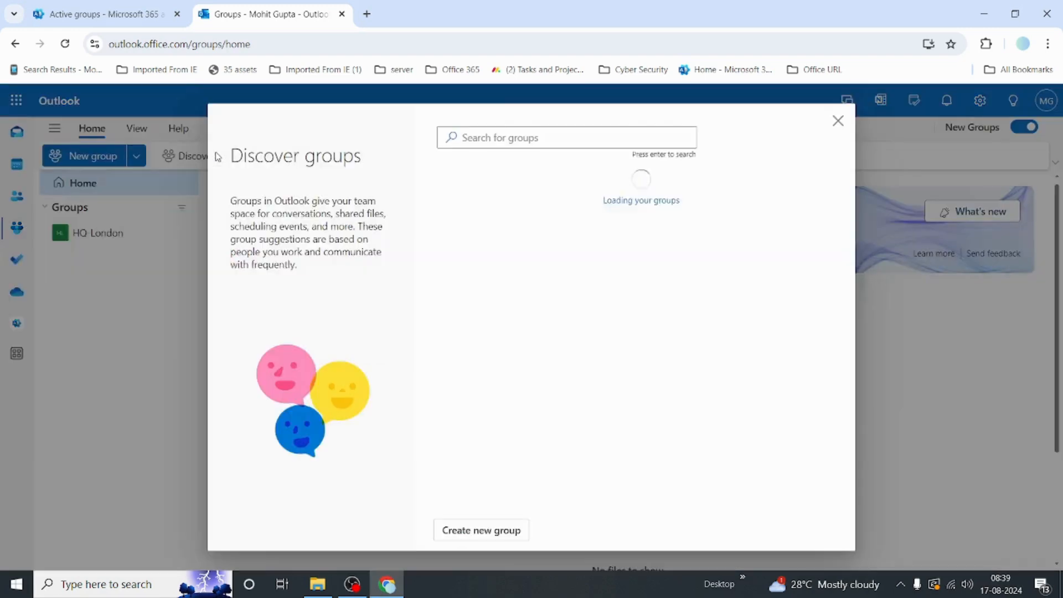
left_click(557, 137)
type("testing")
key("Return")
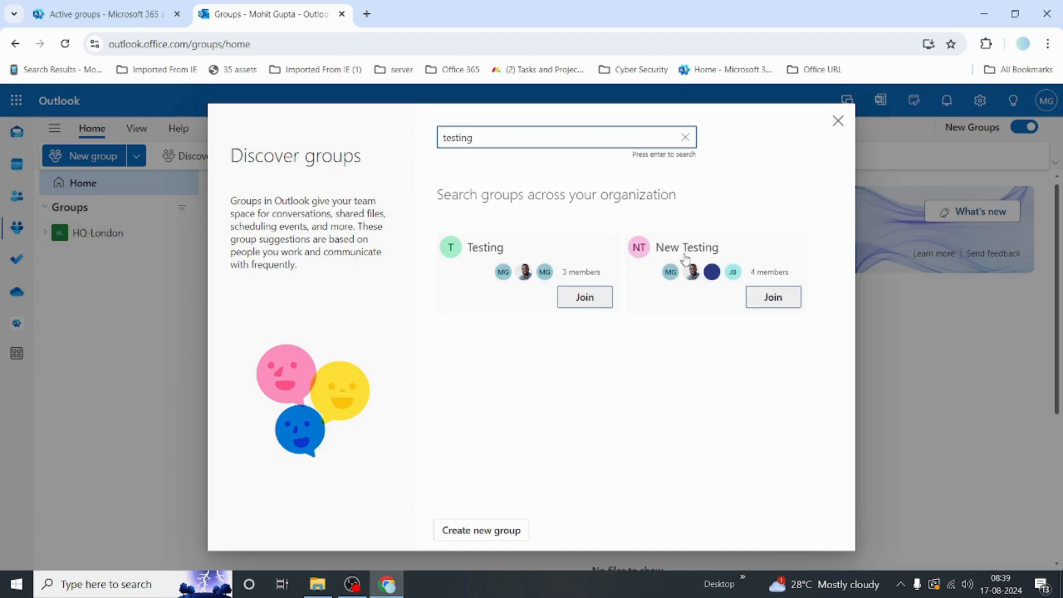
- Search the organization's groups for "HQ" in Discover groups
mouse_move(684, 256)
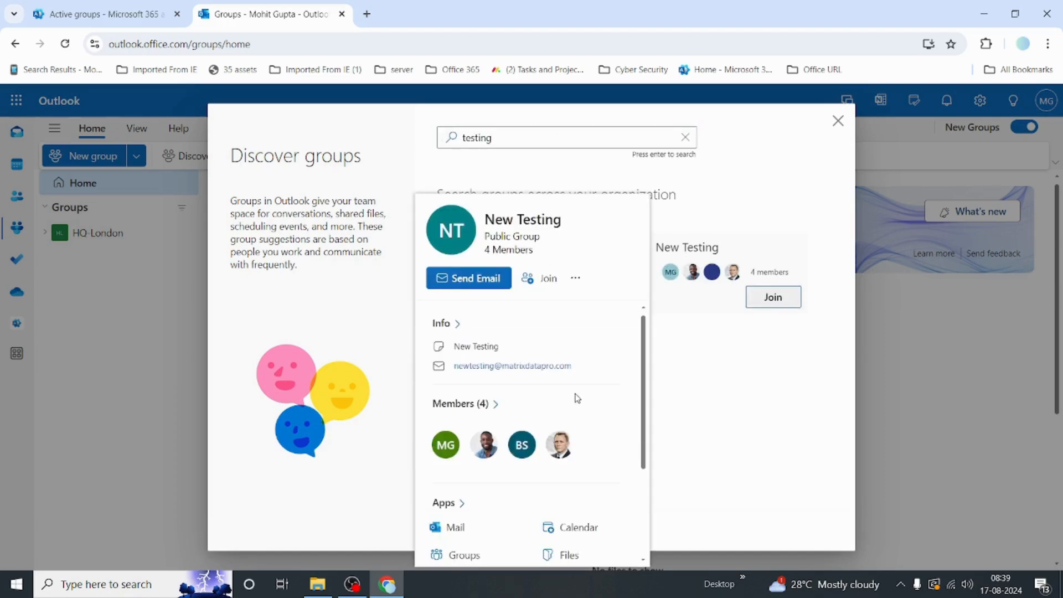
left_click(494, 135)
double_click(495, 134)
type("H")
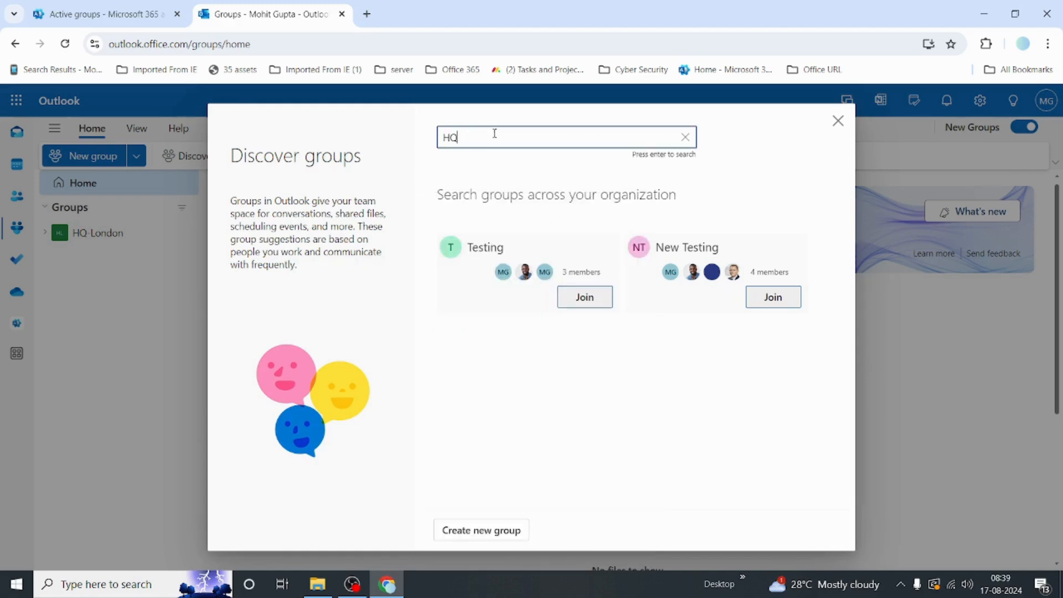
type("Q")
key("Return")
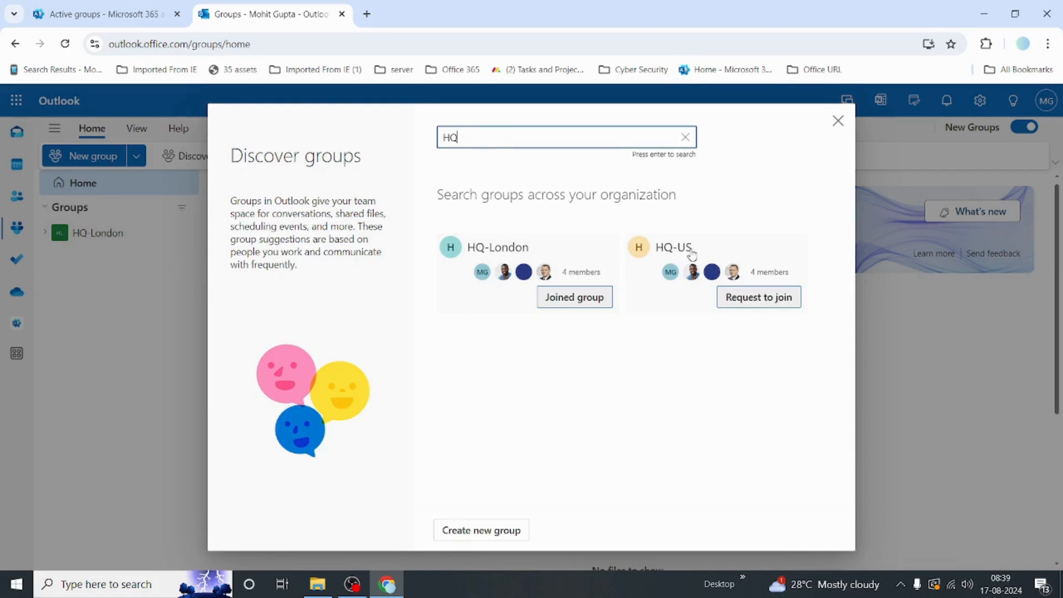
- Send a request to join the HQ-US group with the message "Please join me" for the group owner
left_click(769, 305)
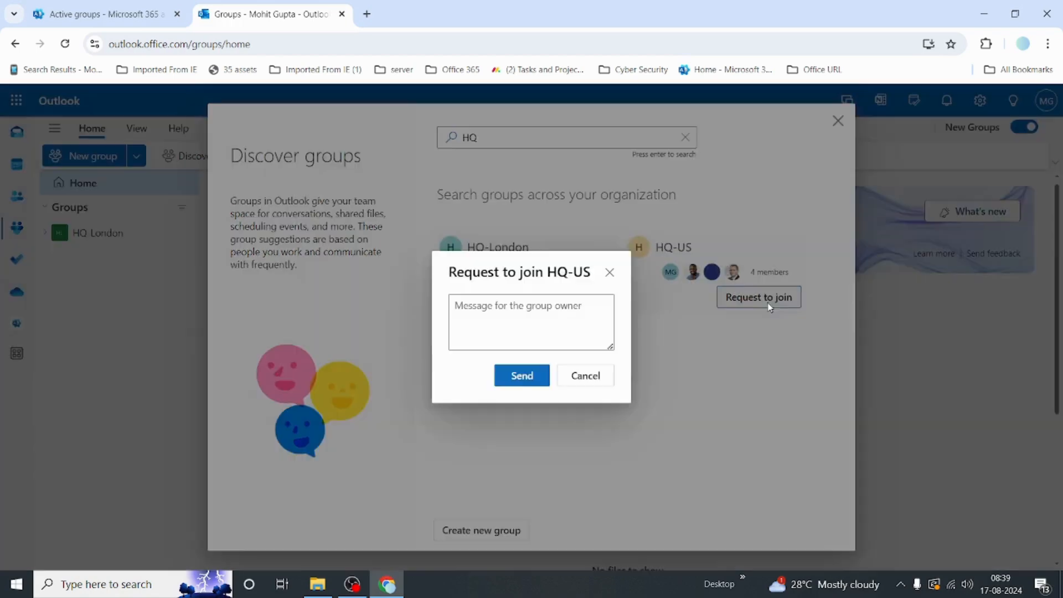
left_click(594, 381)
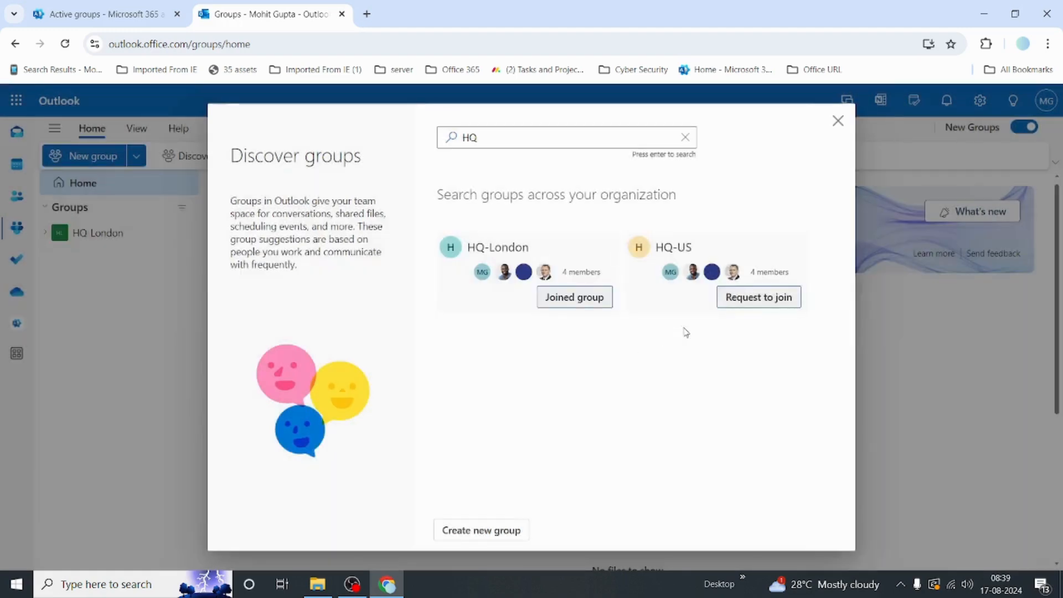
left_click(746, 312)
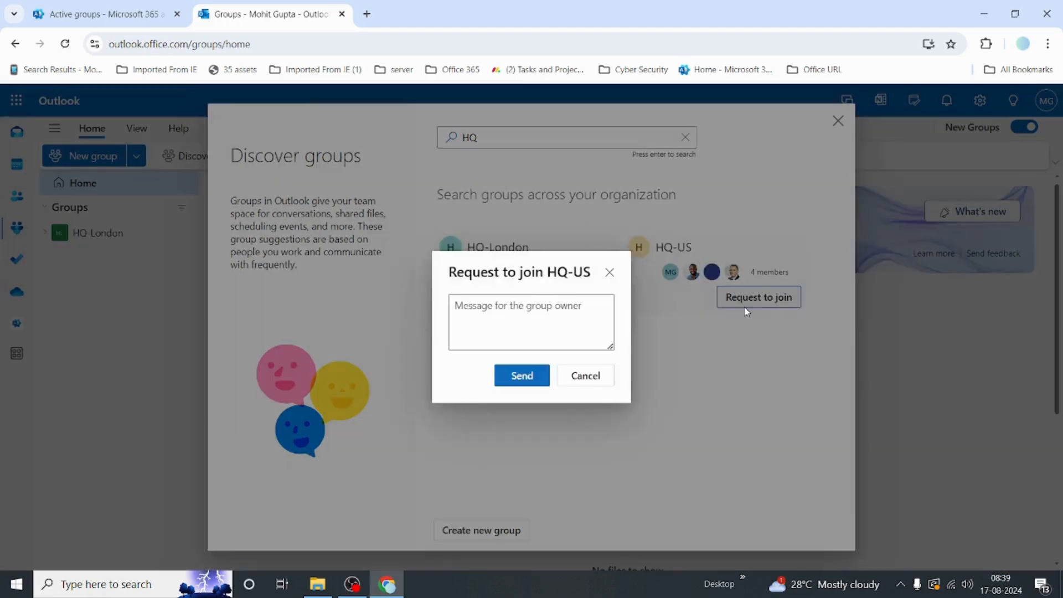
left_click(523, 305)
type("Please join me")
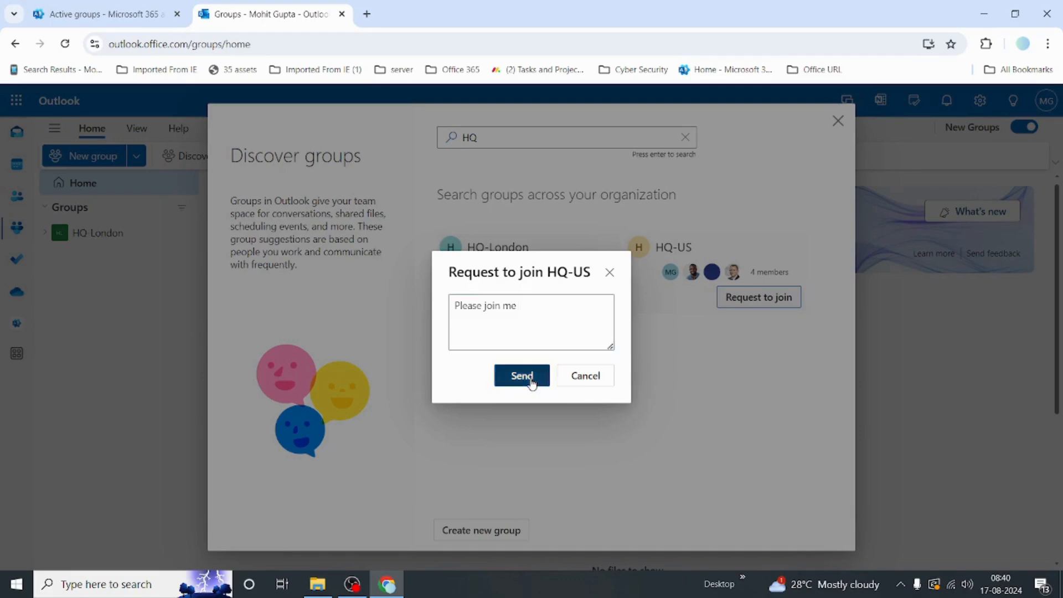
left_click(531, 375)
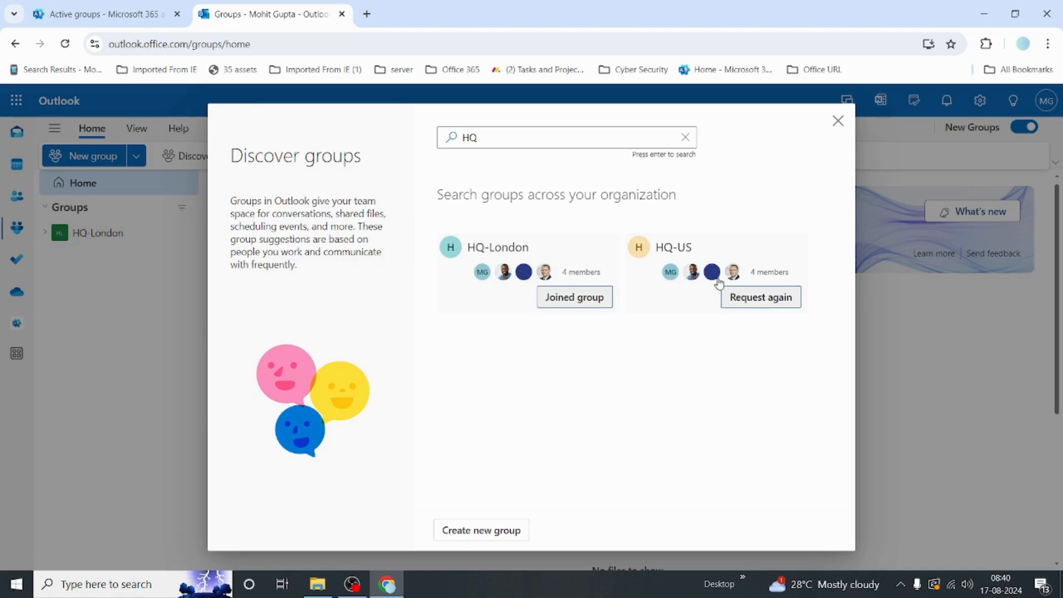
mouse_move(718, 282)
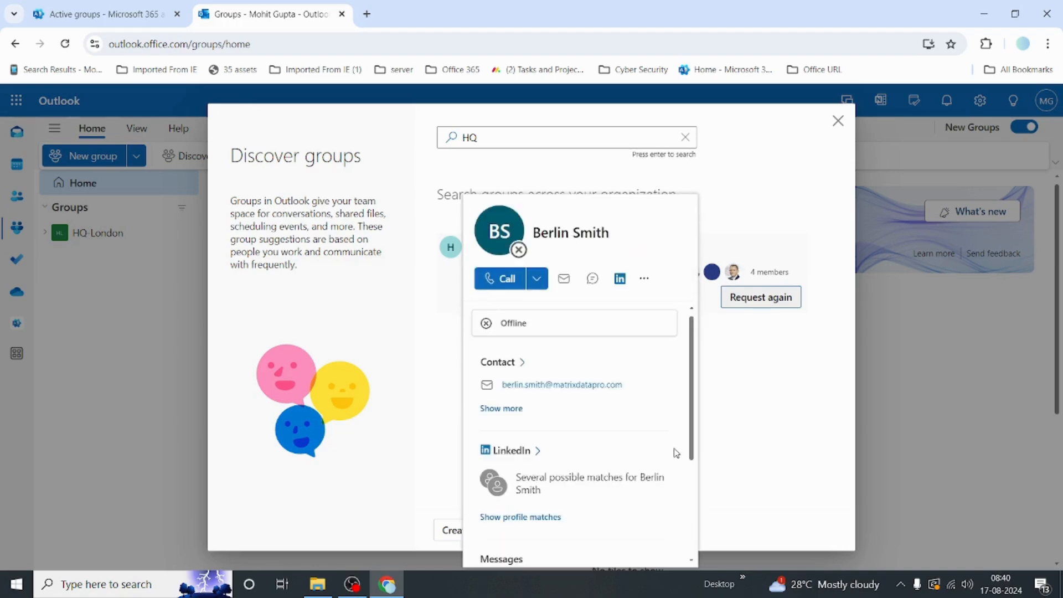
- Switch back to the Microsoft 365 admin center, review the HQ-UK team summary and finish adding the team
left_click(105, 14)
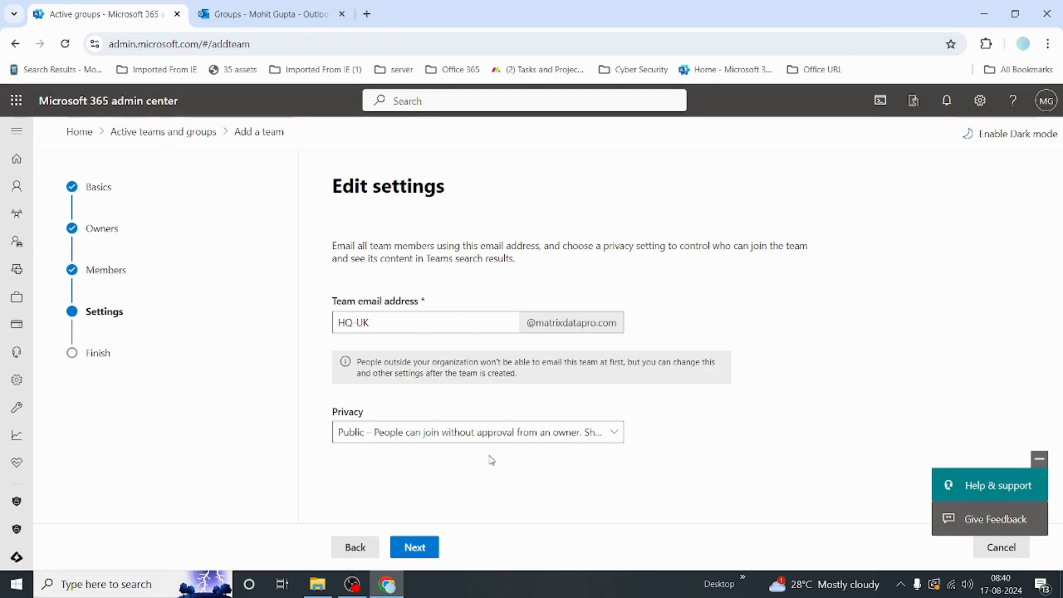
left_click(414, 547)
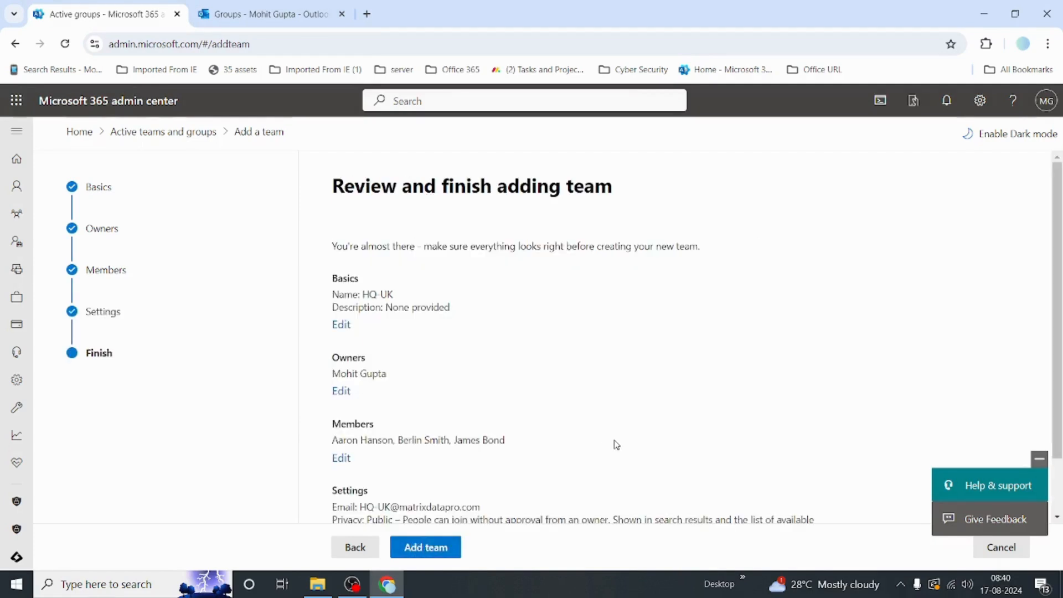
scroll(619, 444, "down", 1)
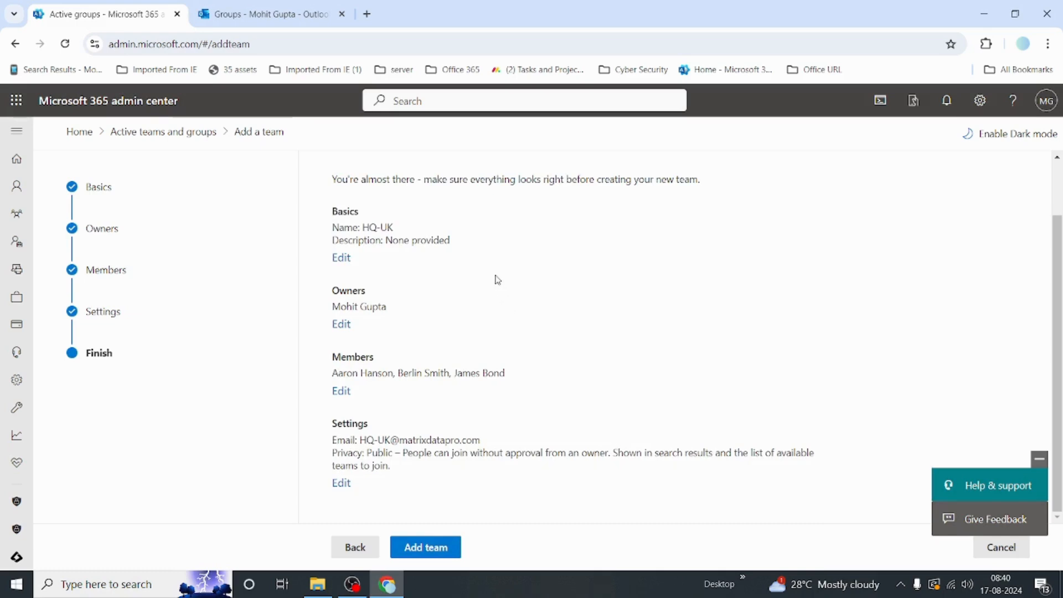
left_click(447, 557)
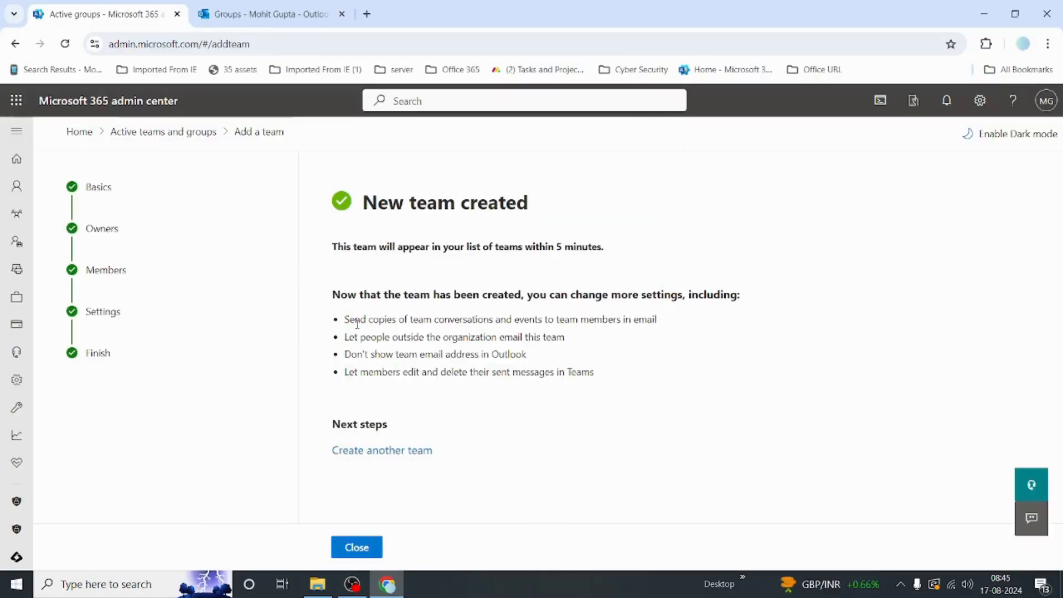
left_click(355, 548)
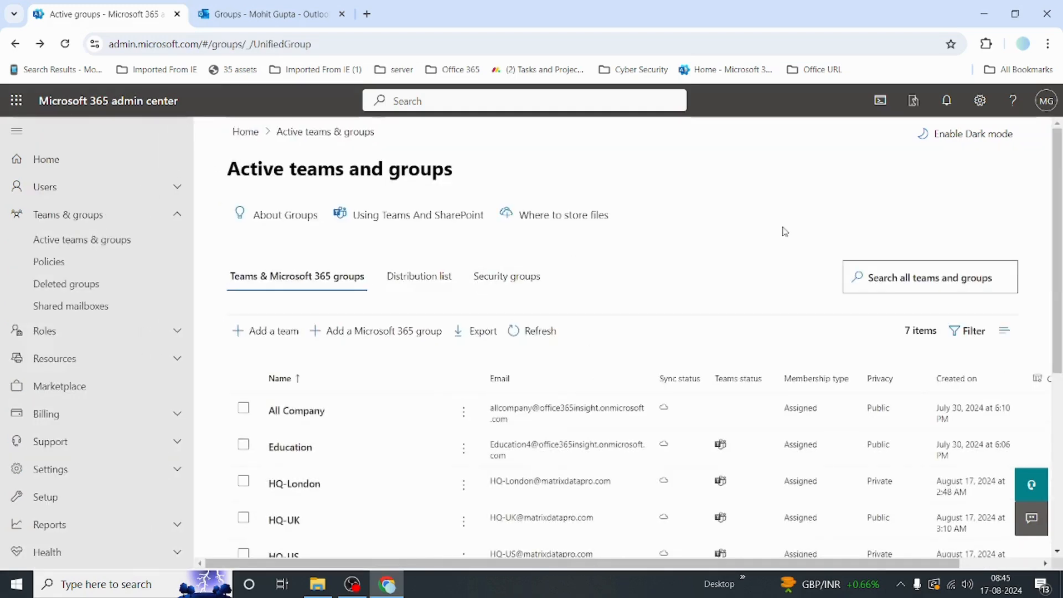
- Refresh the list of active teams and groups and examine the general details of the HQ-UK team
left_click(524, 332)
scroll(694, 264, "down", 2)
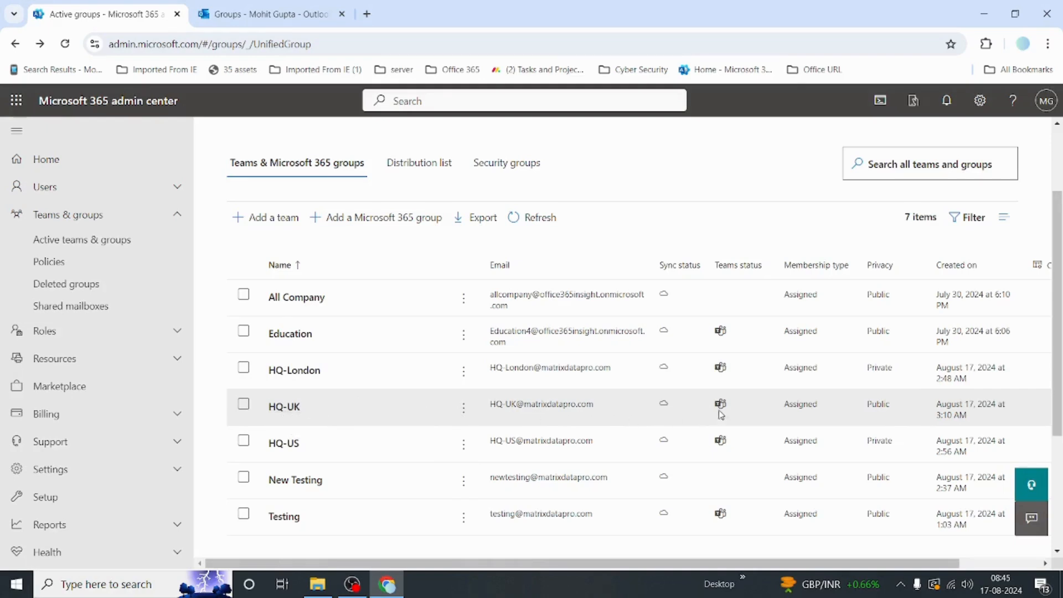
left_click(283, 410)
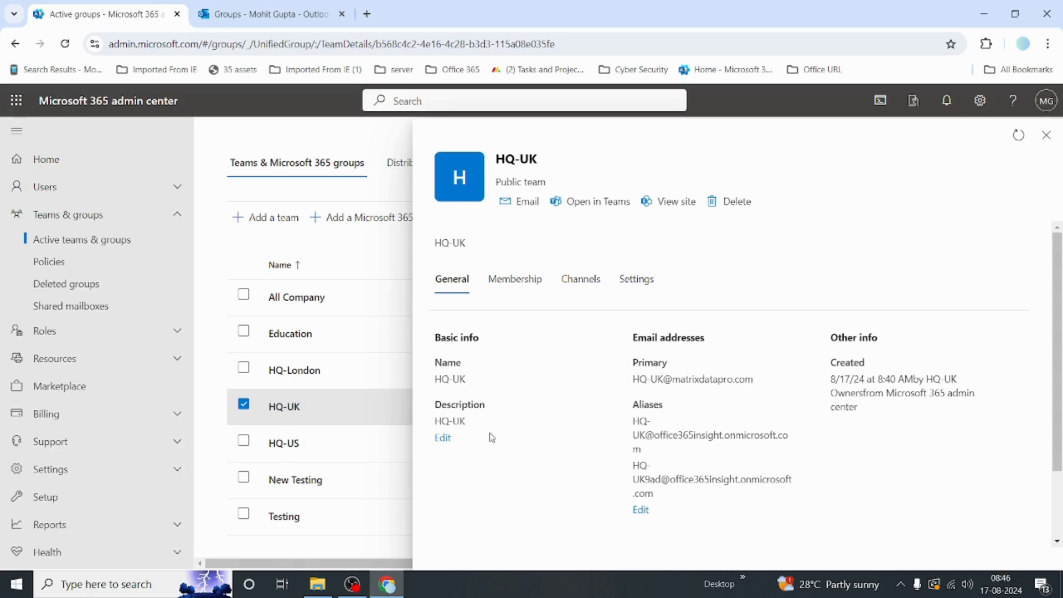
scroll(525, 441, "down", 2)
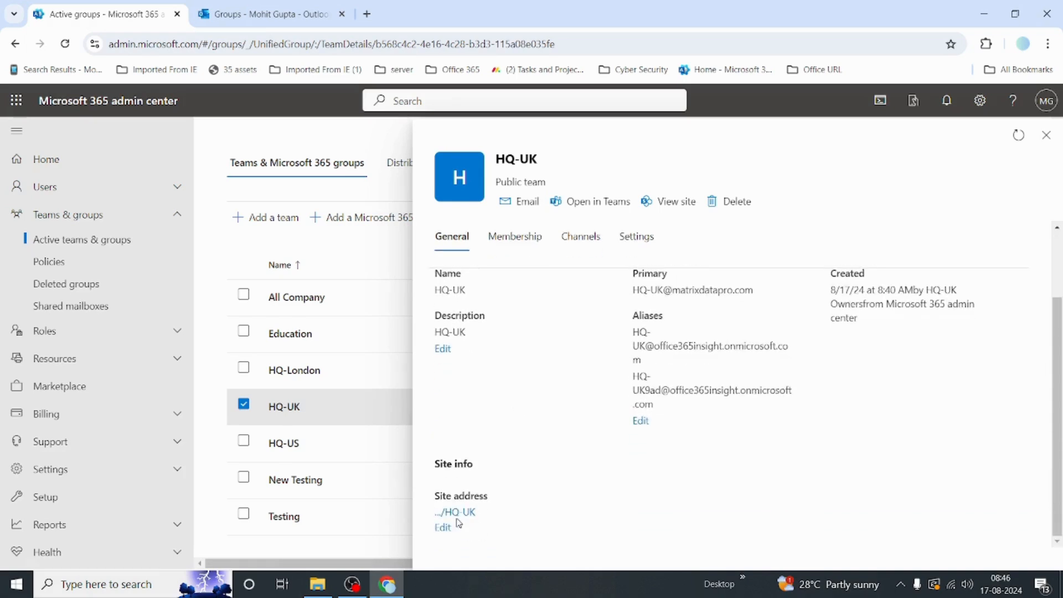
scroll(514, 479, "up", 2)
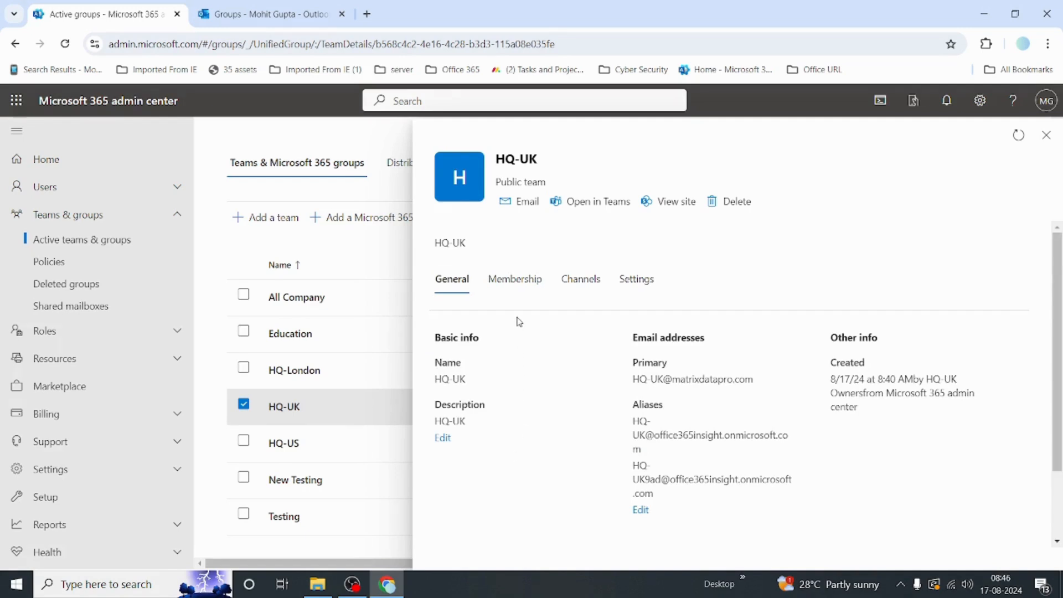
- Review the HQ-UK team's owners, members and site visitors, as well as its channels
left_click(514, 283)
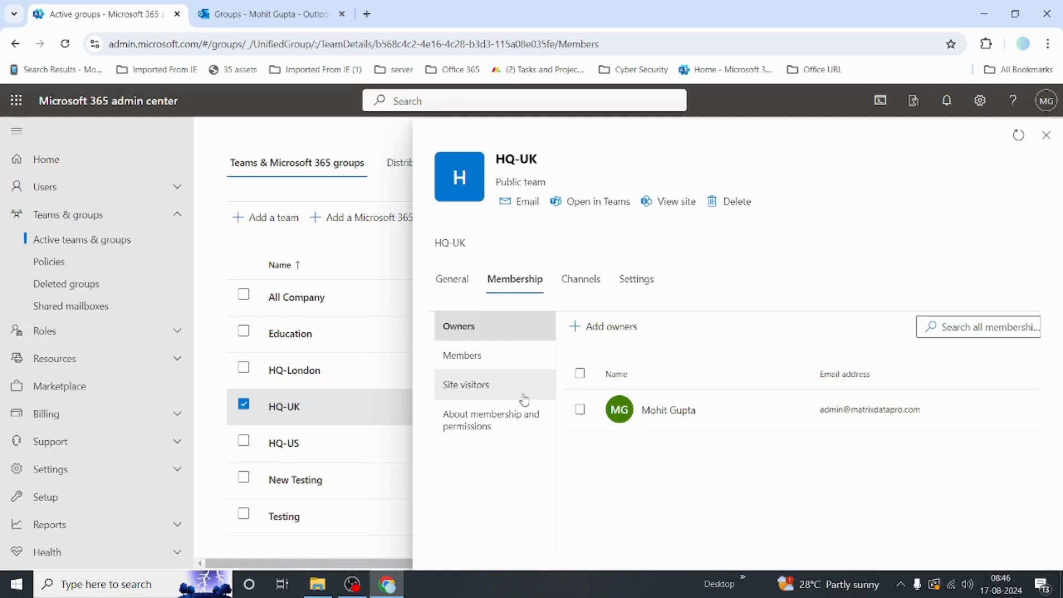
left_click(521, 356)
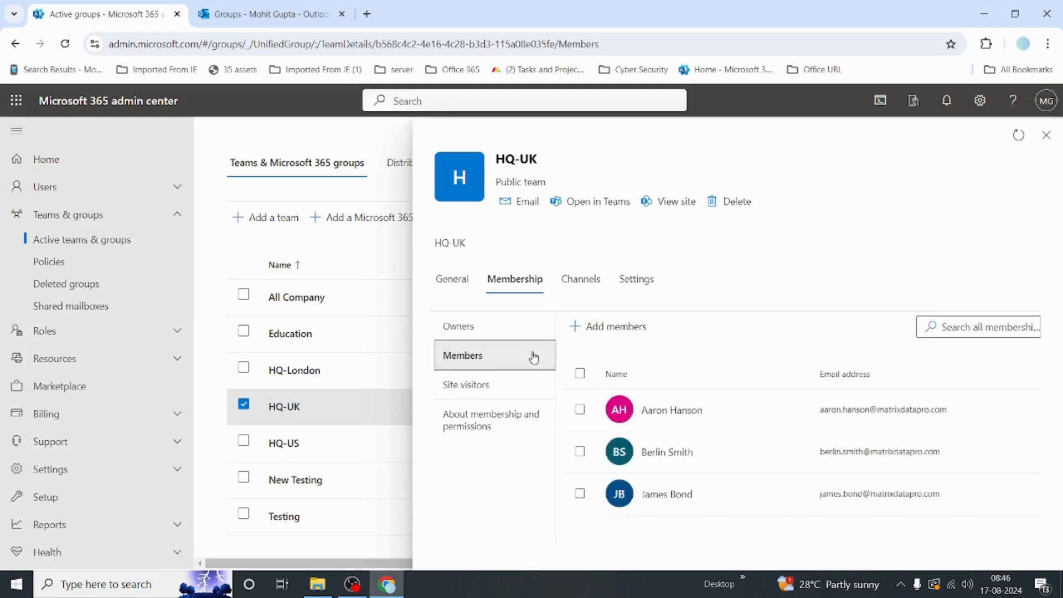
left_click(480, 384)
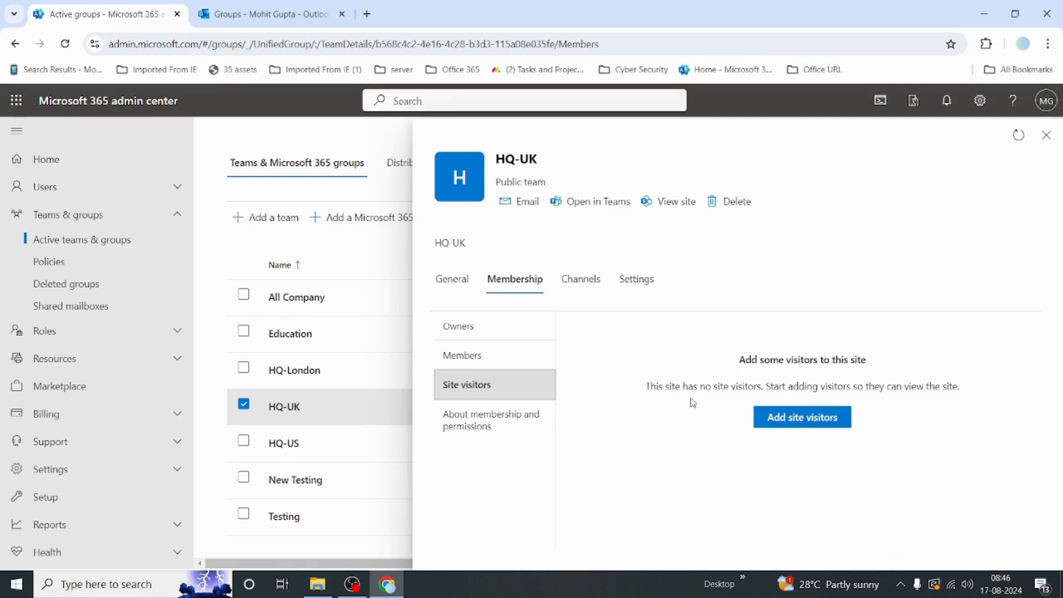
left_click(583, 284)
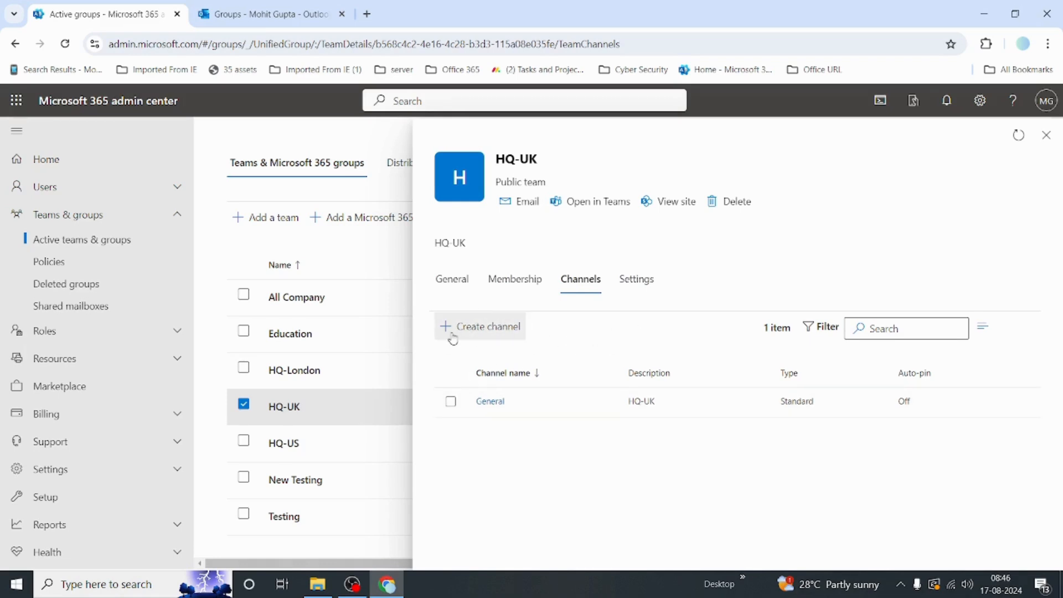
- Review the HQ-UK team's email settings and external file sharing options, keeping New and existing guests selected
left_click(639, 292)
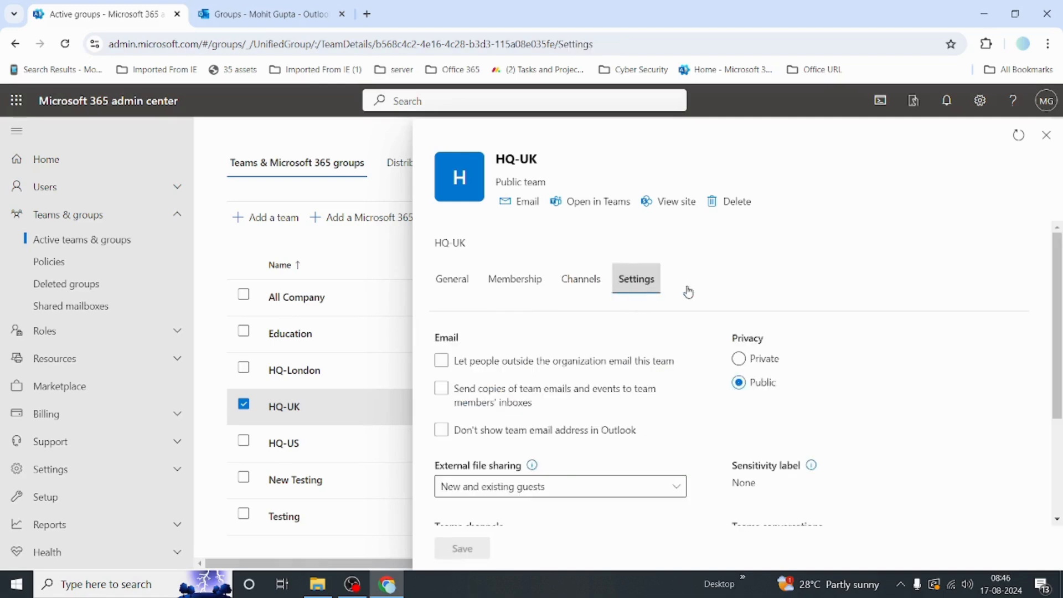
scroll(831, 349, "down", 1)
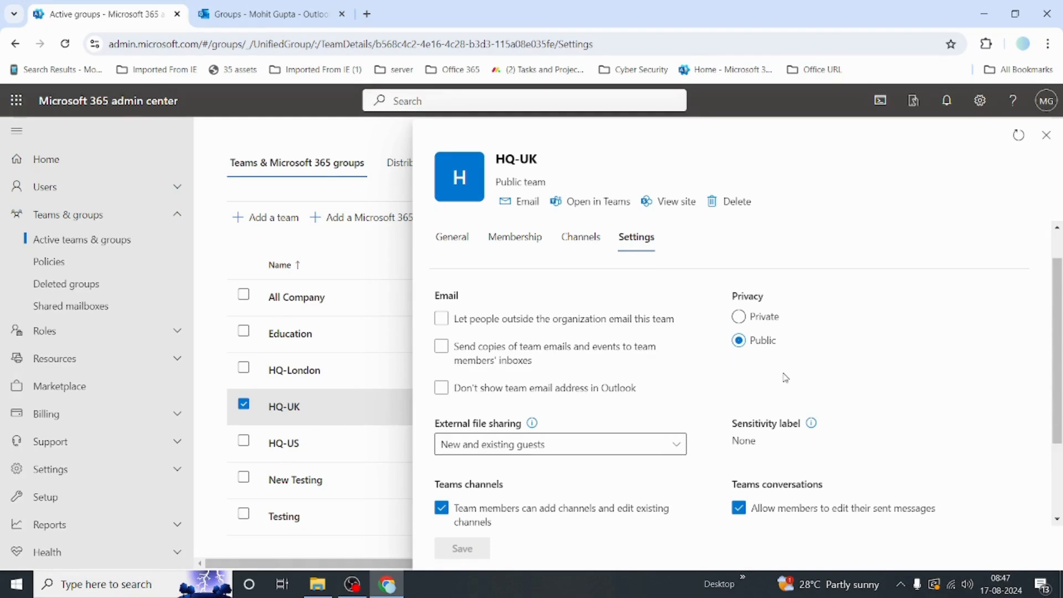
left_click(475, 365)
scroll(569, 361, "down", 1)
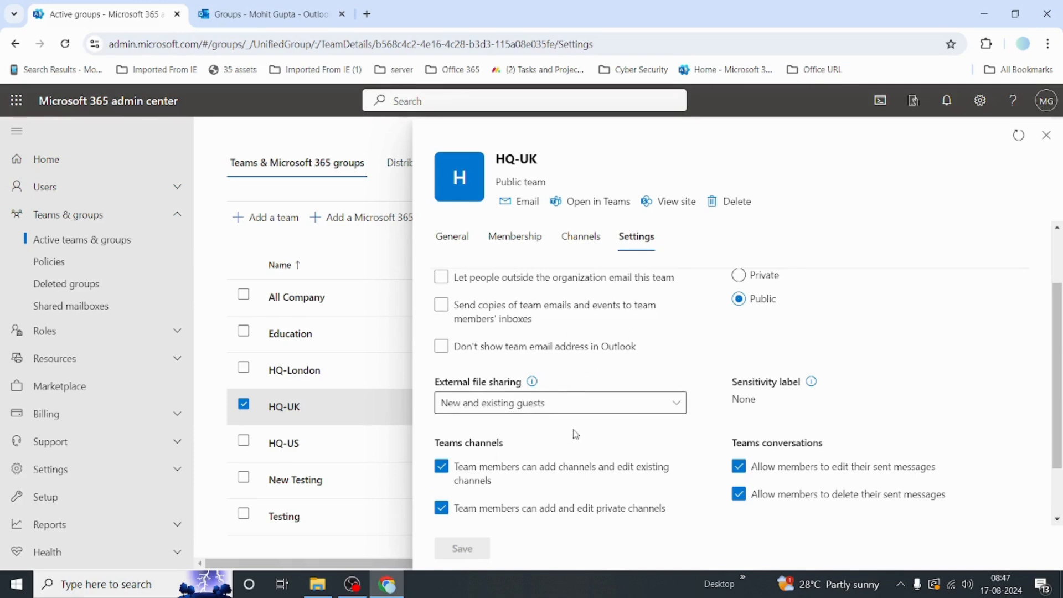
left_click(503, 409)
scroll(596, 395, "down", 1)
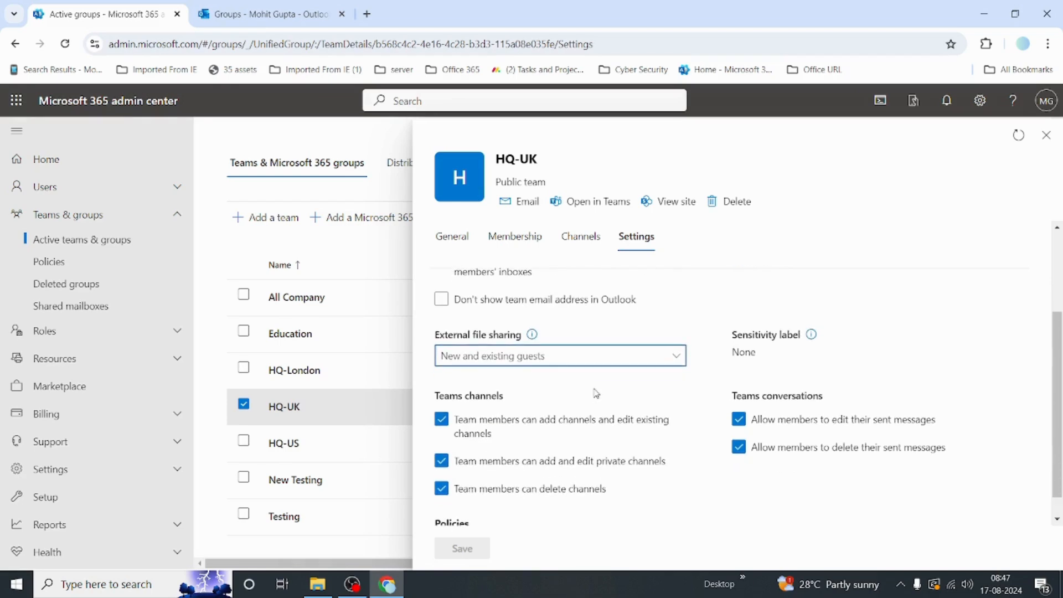
left_click(557, 363)
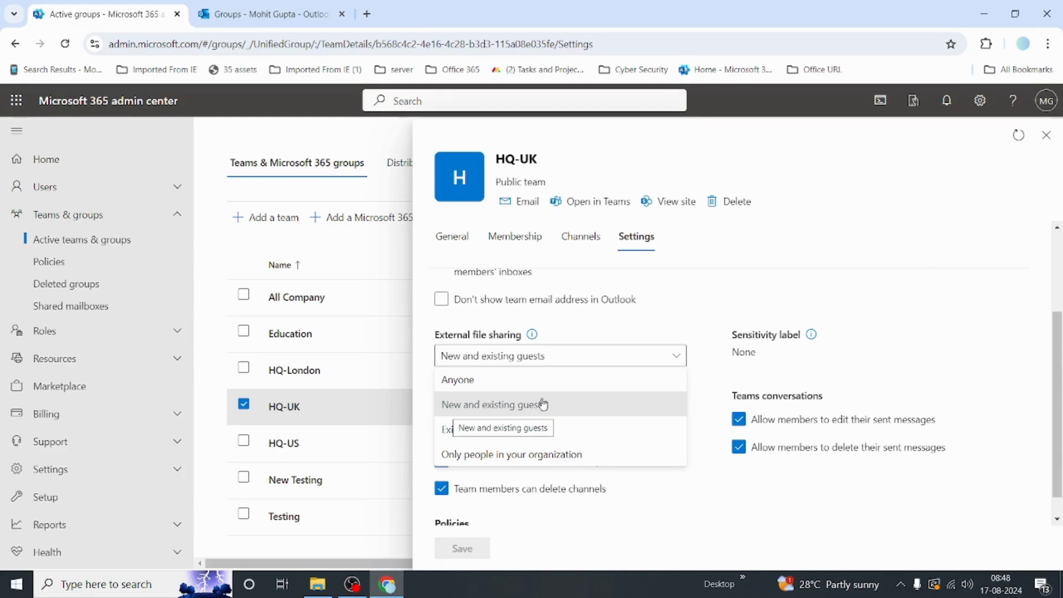
left_click(808, 276)
- Examine the HQ-UK team's privacy setting and its permissions for Teams channels and conversations
scroll(574, 403, "down", 1)
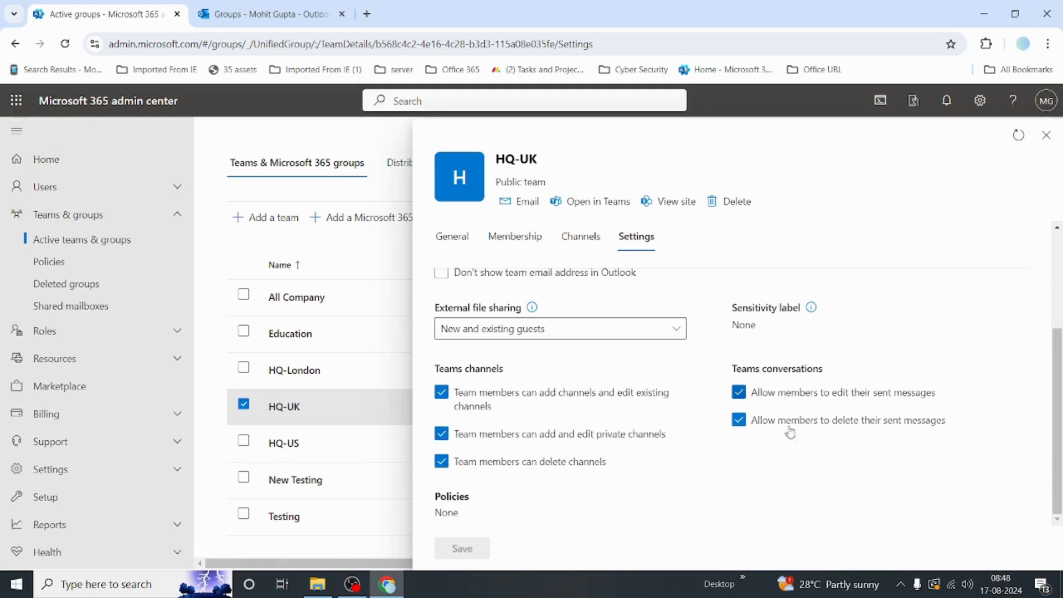
scroll(659, 443, "up", 3)
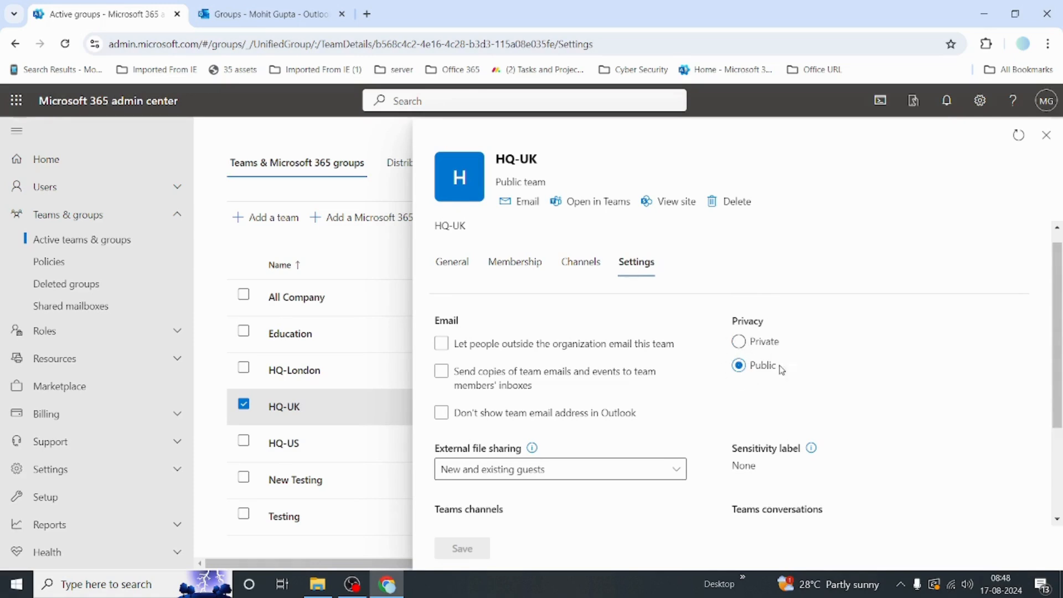
scroll(778, 367, "down", 2)
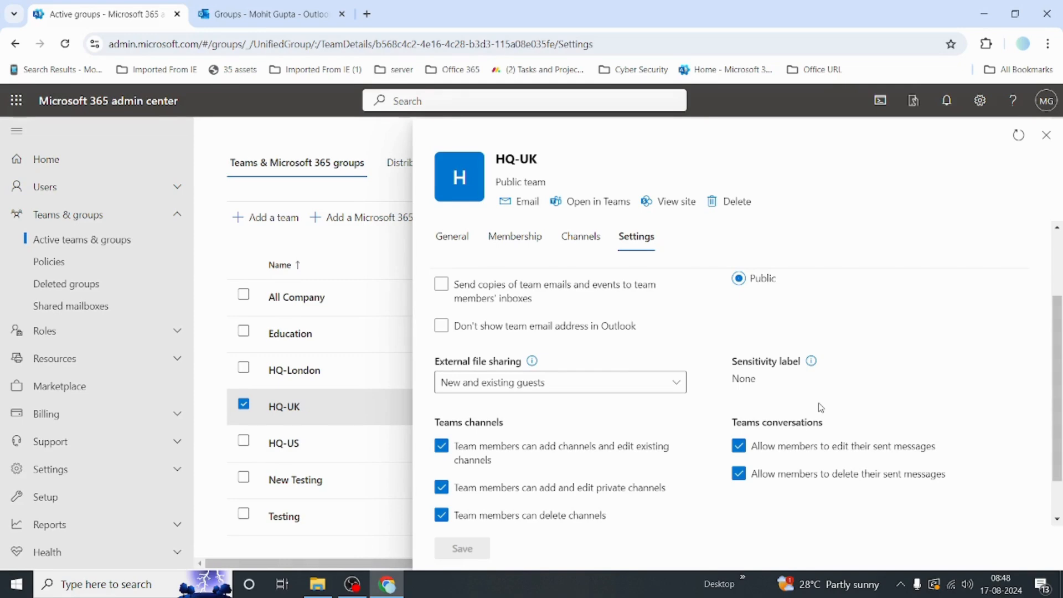
scroll(821, 408, "down", 1)
scroll(820, 409, "up", 3)
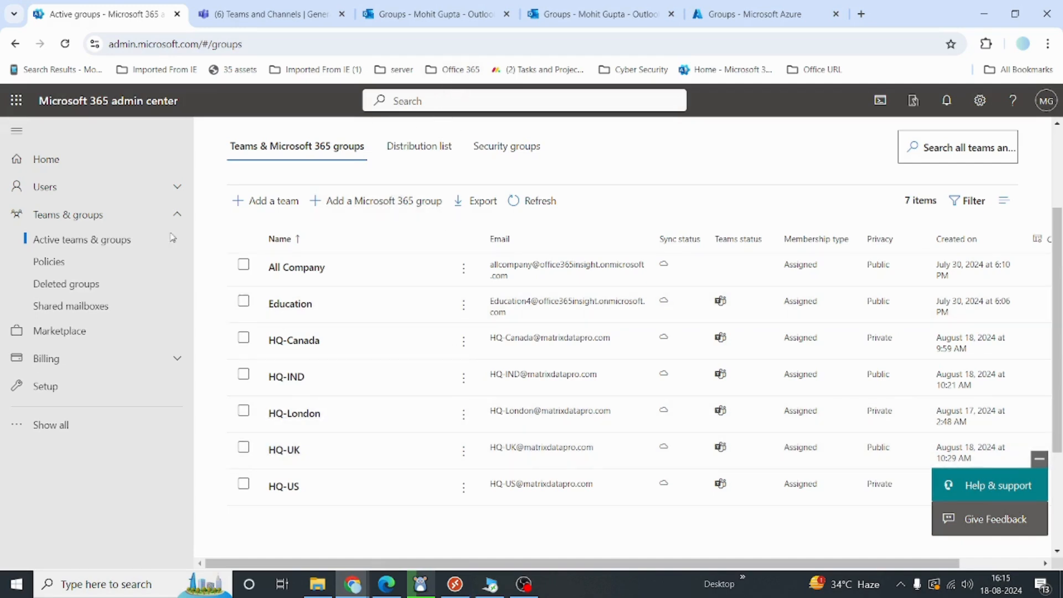
- Switch to the HQ-UK group inbox in Outlook and check which account is signed in
left_click(17, 101)
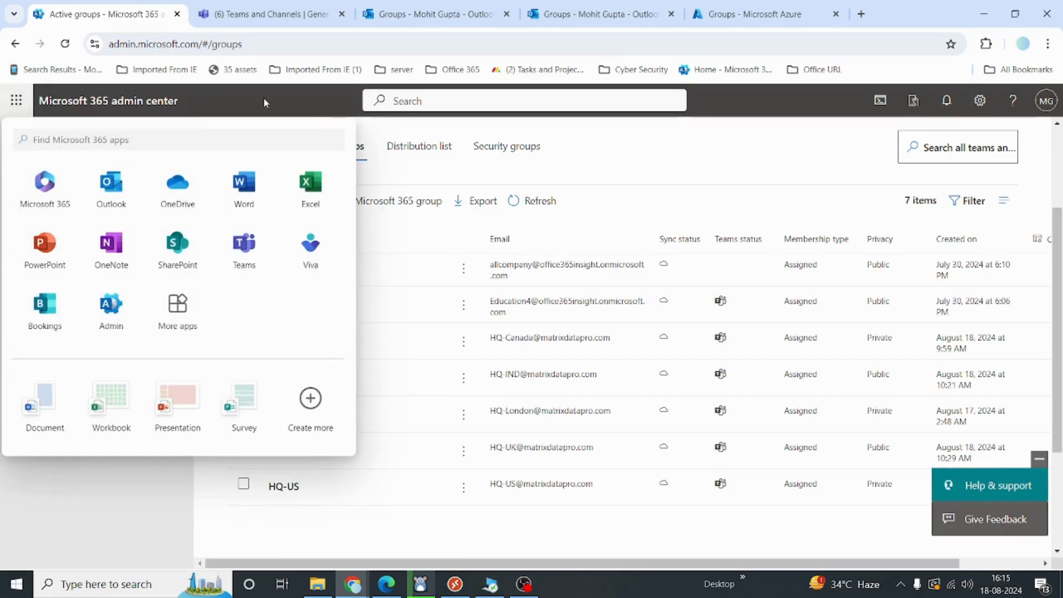
left_click(424, 14)
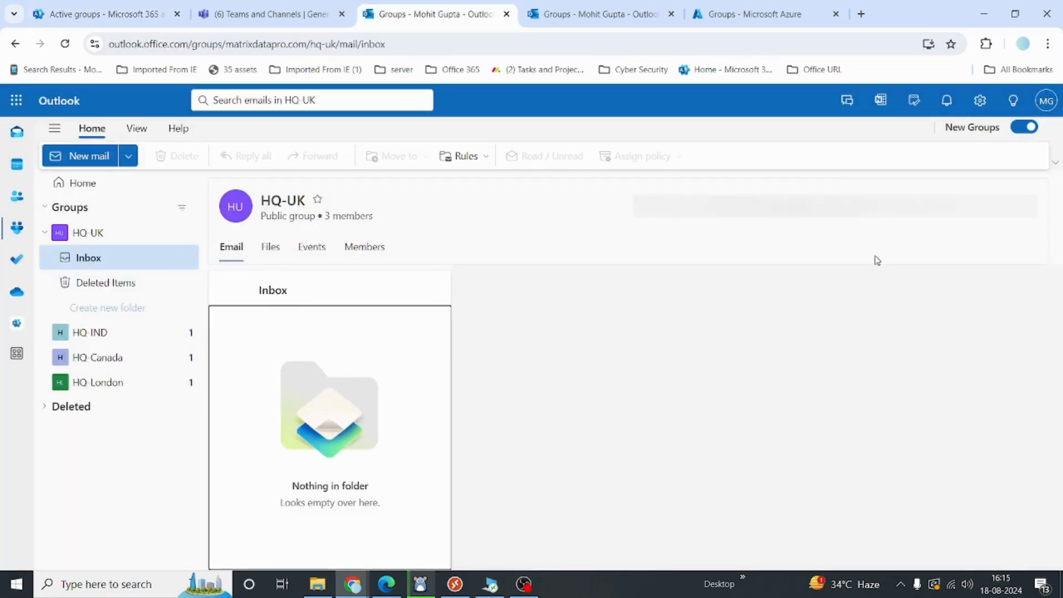
left_click(1047, 102)
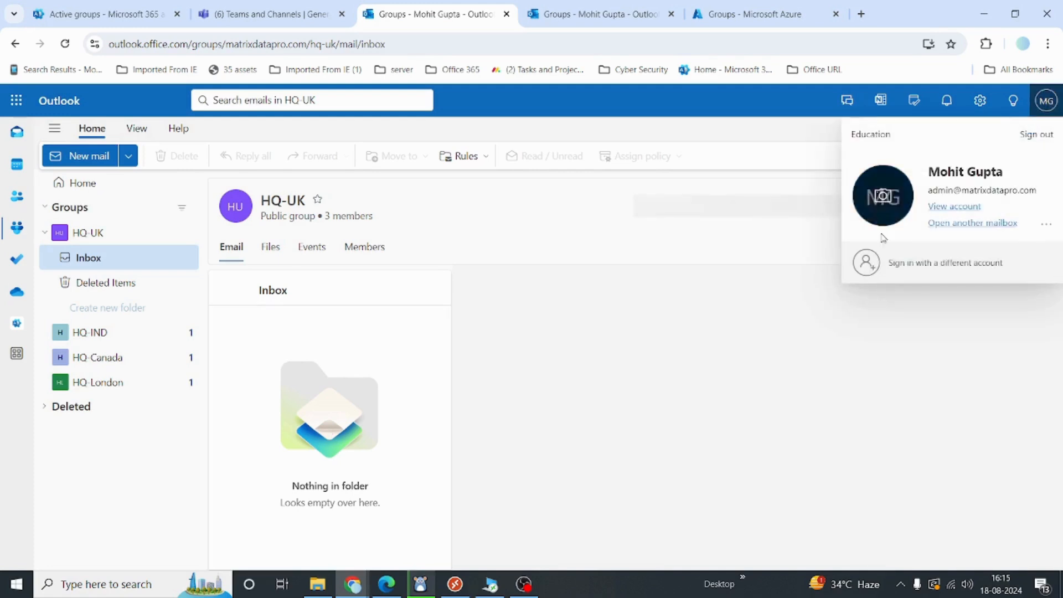
left_click(739, 292)
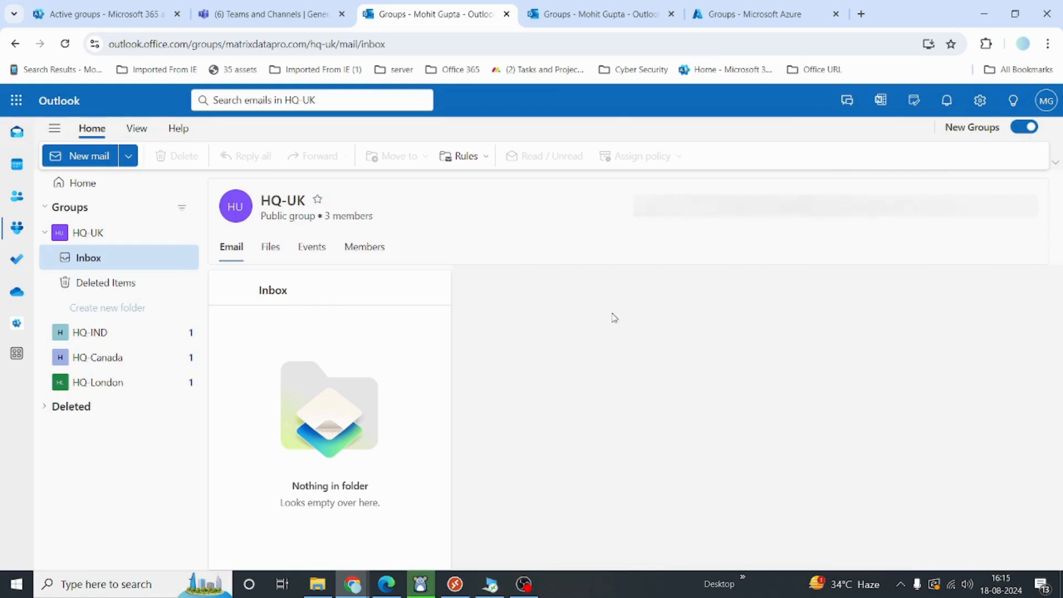
- Check the HQ-UK inbox and the signed-in account in the two members' Outlook sessions, in Chrome Incognito and in Edge
key("alt+Tab")
key("alt+Tab")
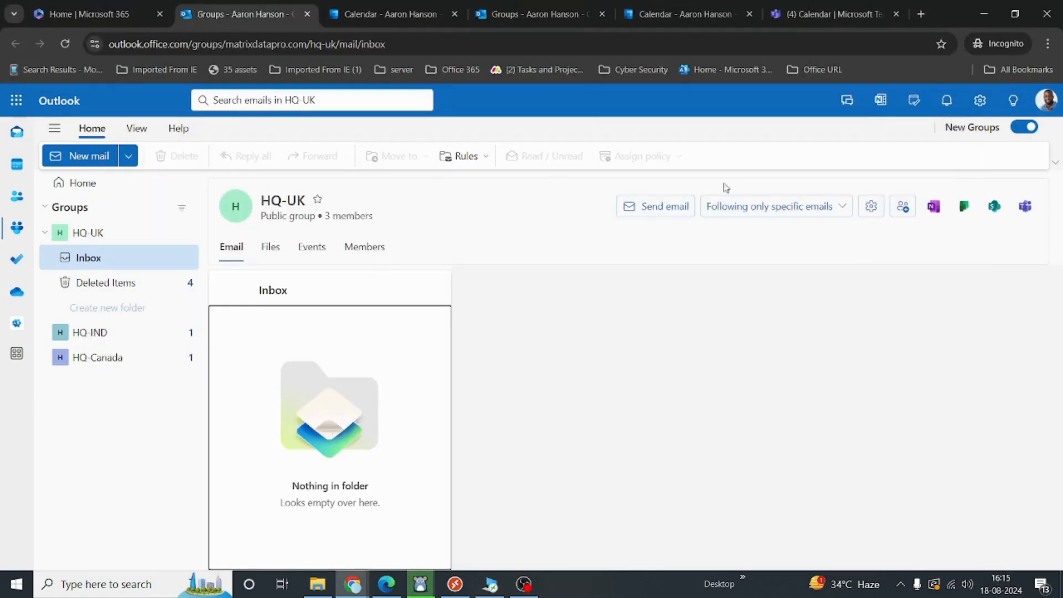
left_click(1048, 99)
left_click(743, 408)
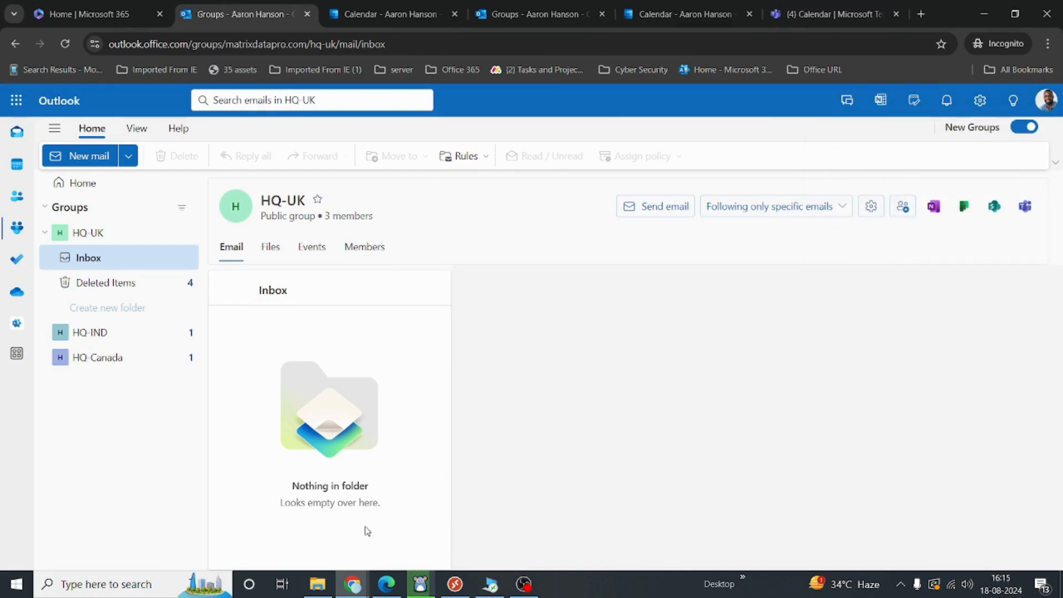
left_click(386, 585)
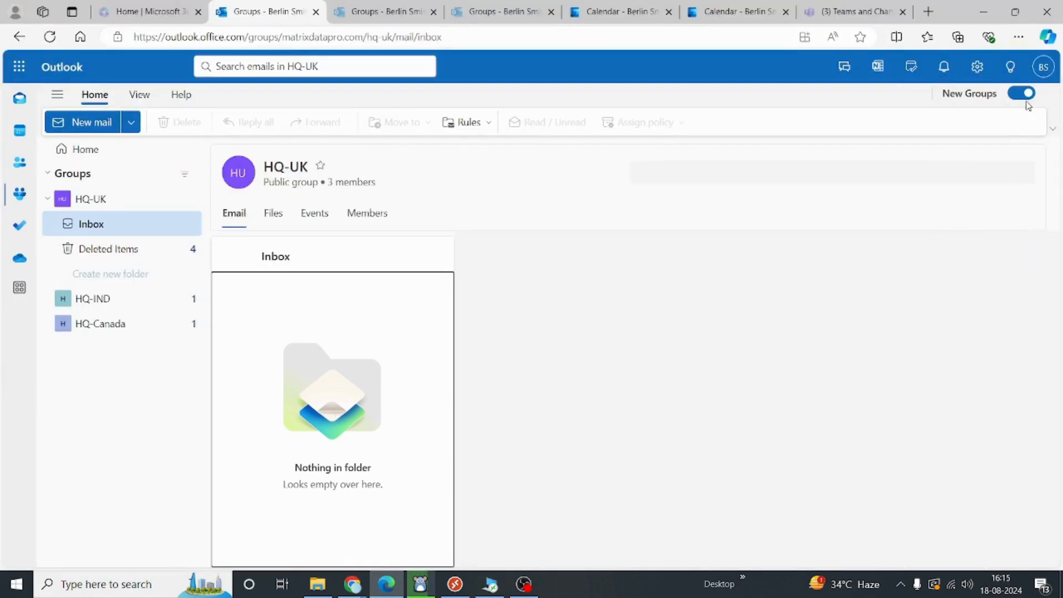
left_click(1044, 71)
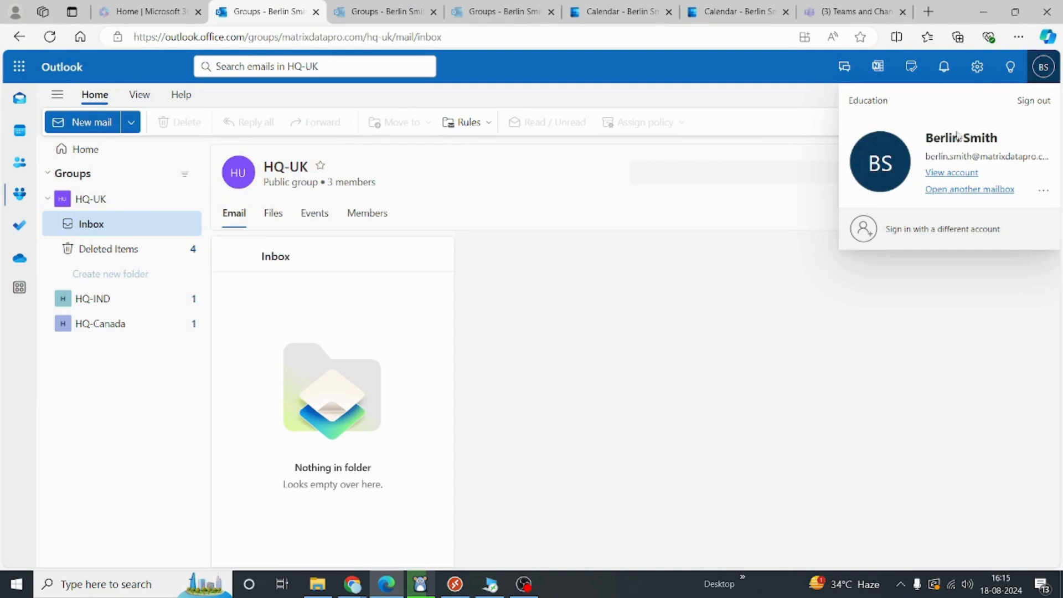
left_click(769, 317)
- Return to the owner's Chrome session, refresh the HQ-UK inbox and open the "Testing Microsoft 365 Groups" email
key("alt+Tab")
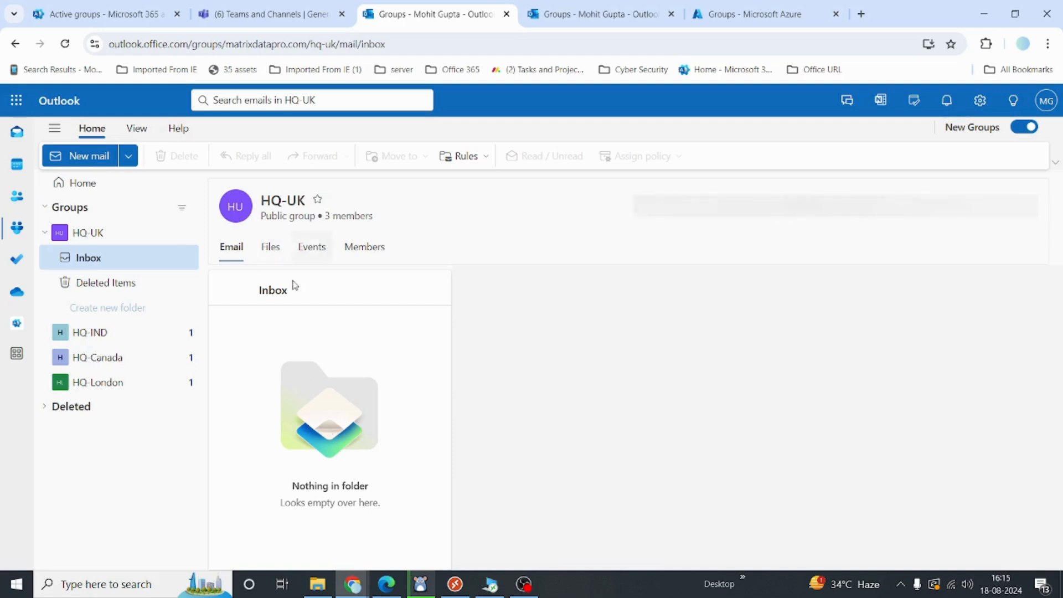
mouse_move(295, 221)
left_click(67, 50)
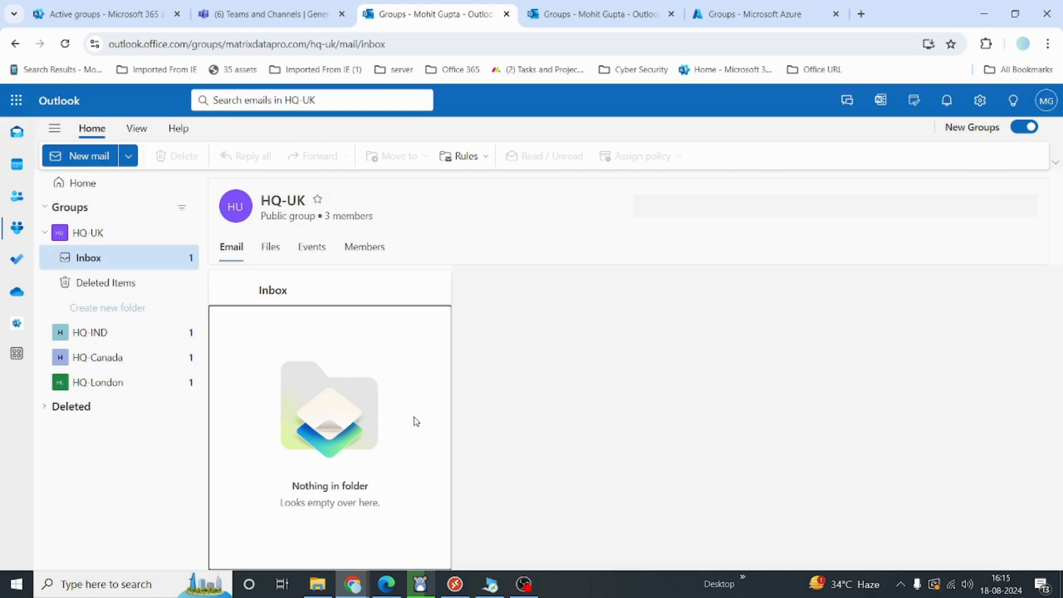
left_click(123, 285)
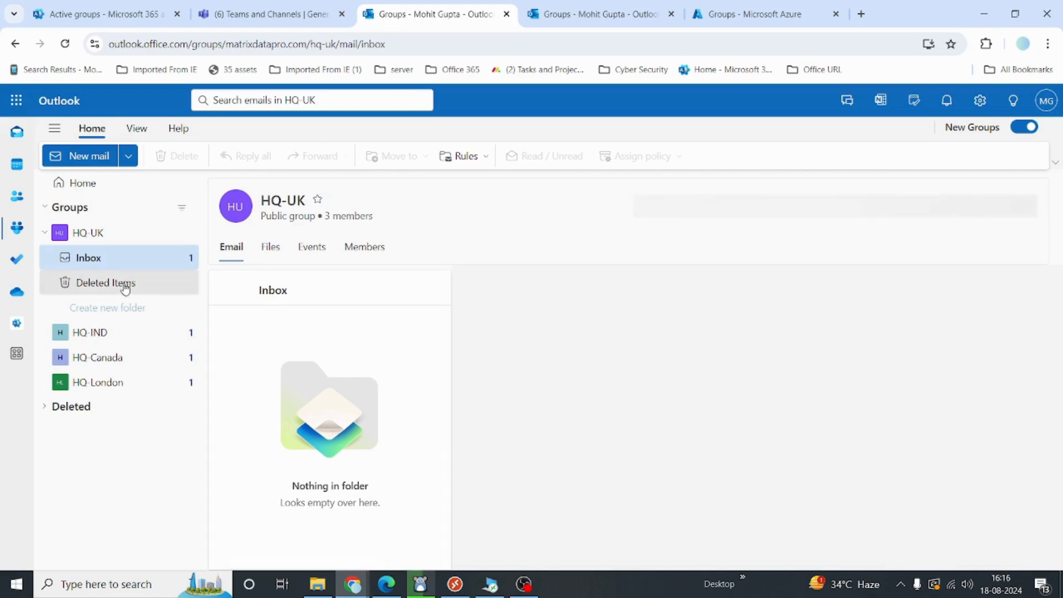
left_click(144, 264)
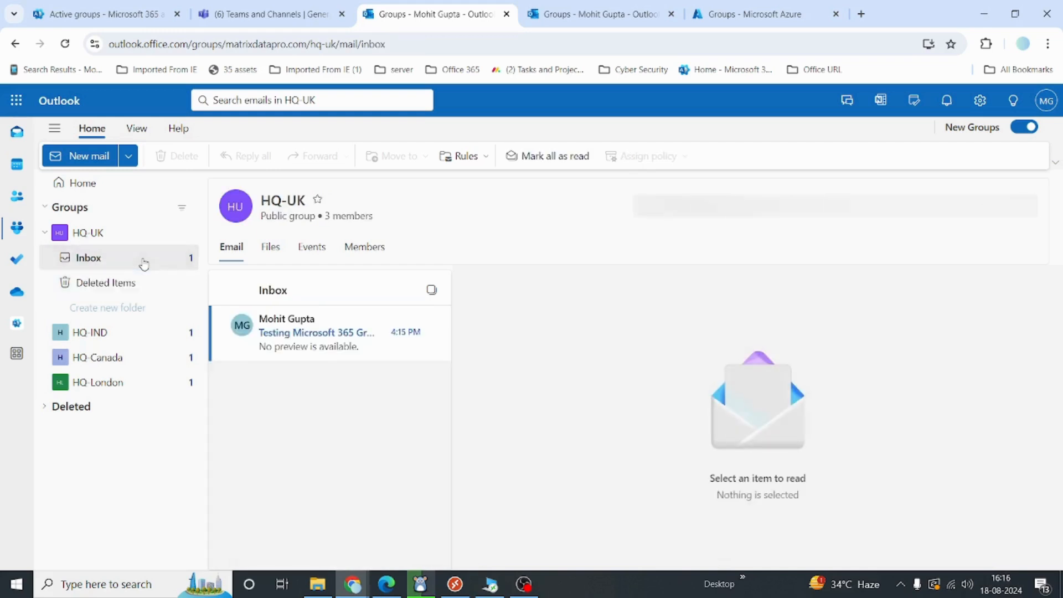
left_click(318, 351)
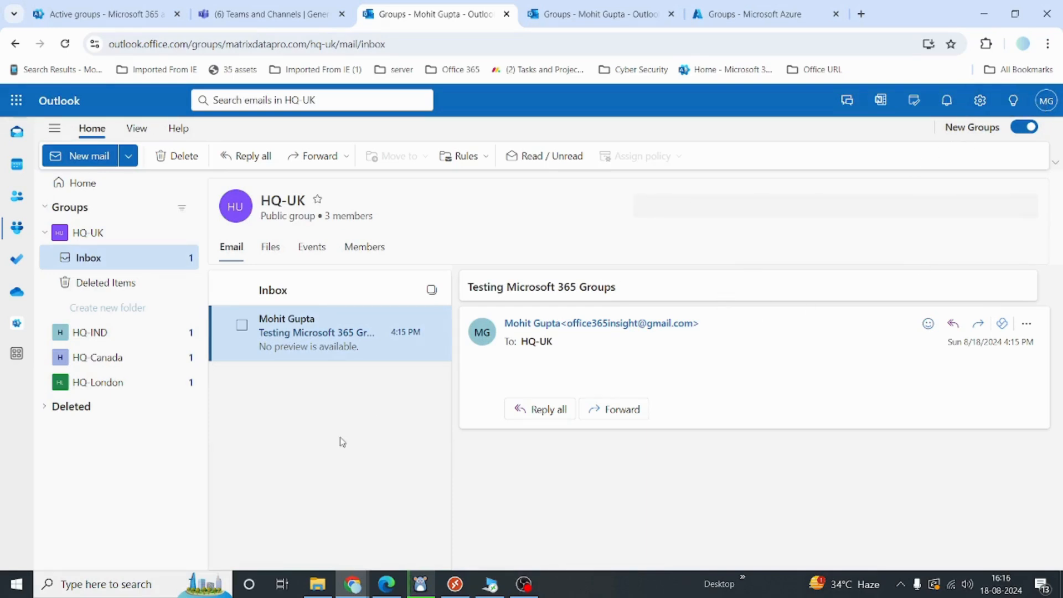
- Switch to the member's Edge session, look for the test email in the HQ-UK inbox and check the signed-in account
key("alt+Tab")
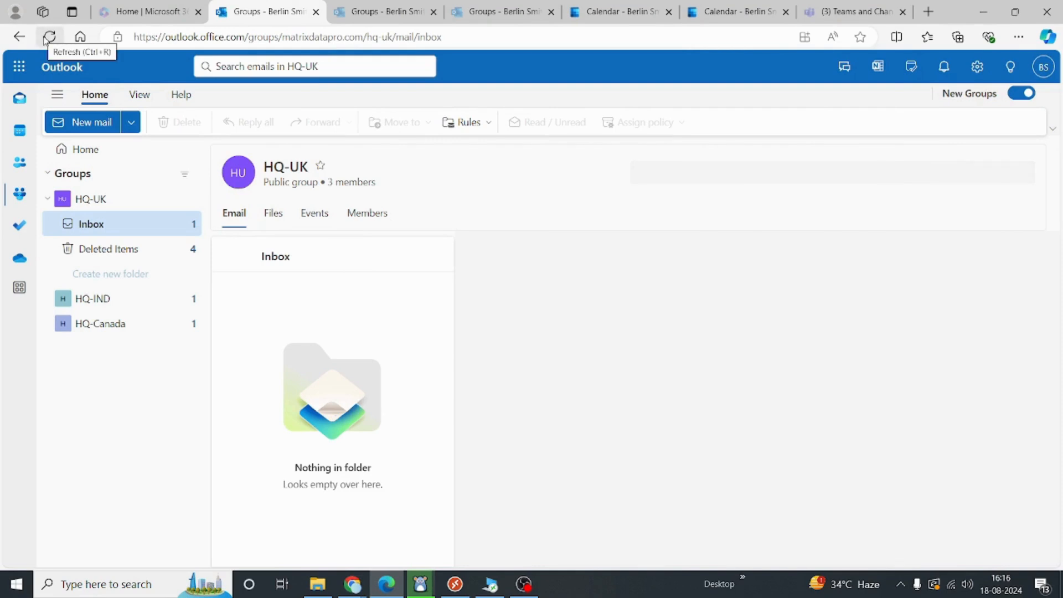
left_click(120, 209)
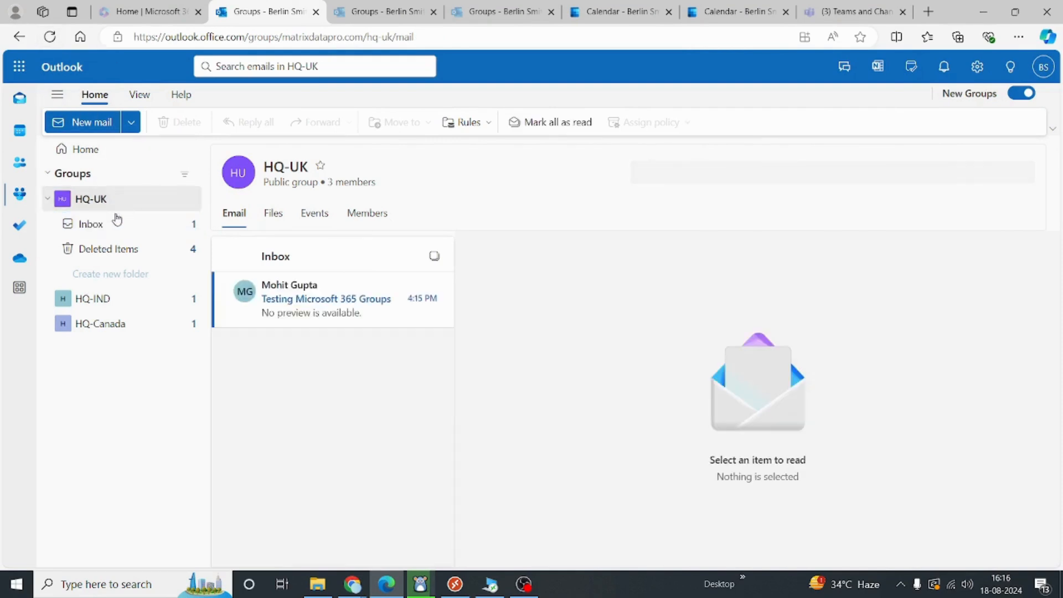
left_click(111, 230)
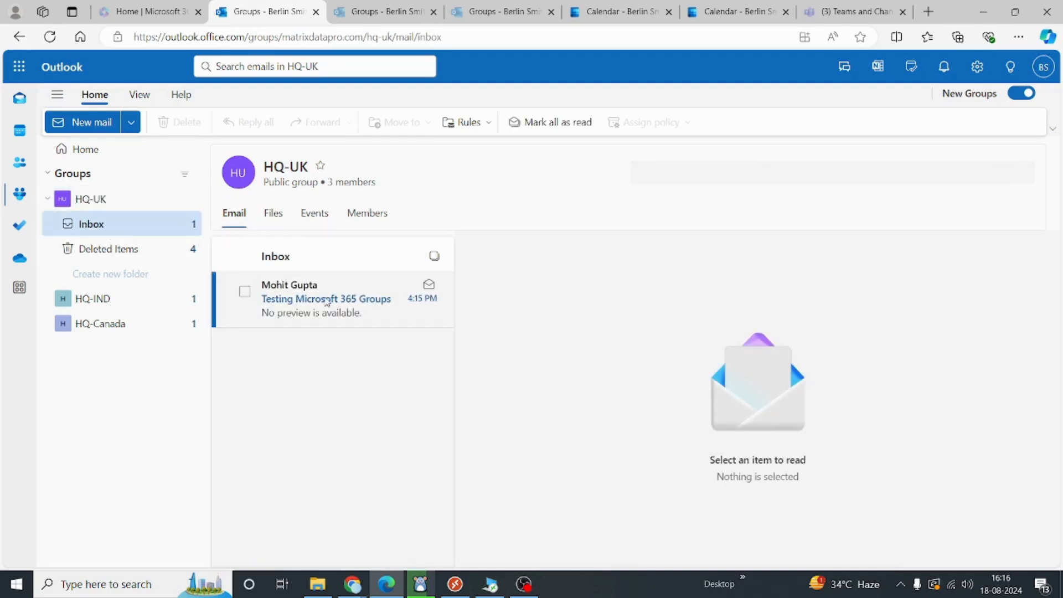
left_click(1044, 67)
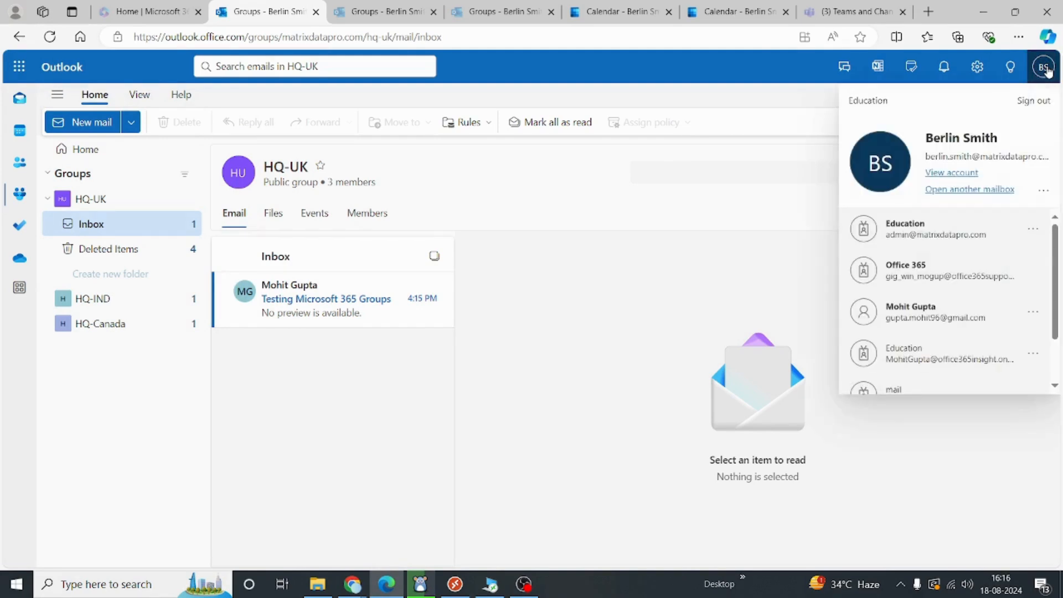
left_click(364, 391)
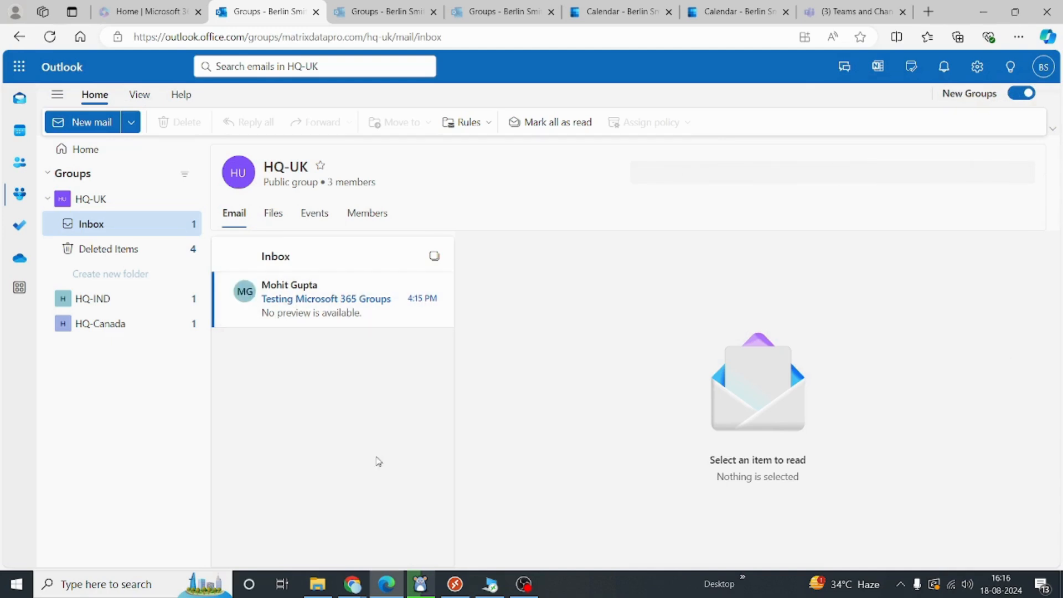
- Switch to the other member's Chrome Incognito session, open the test email in the HQ-UK inbox and check the signed-in account
mouse_move(353, 586)
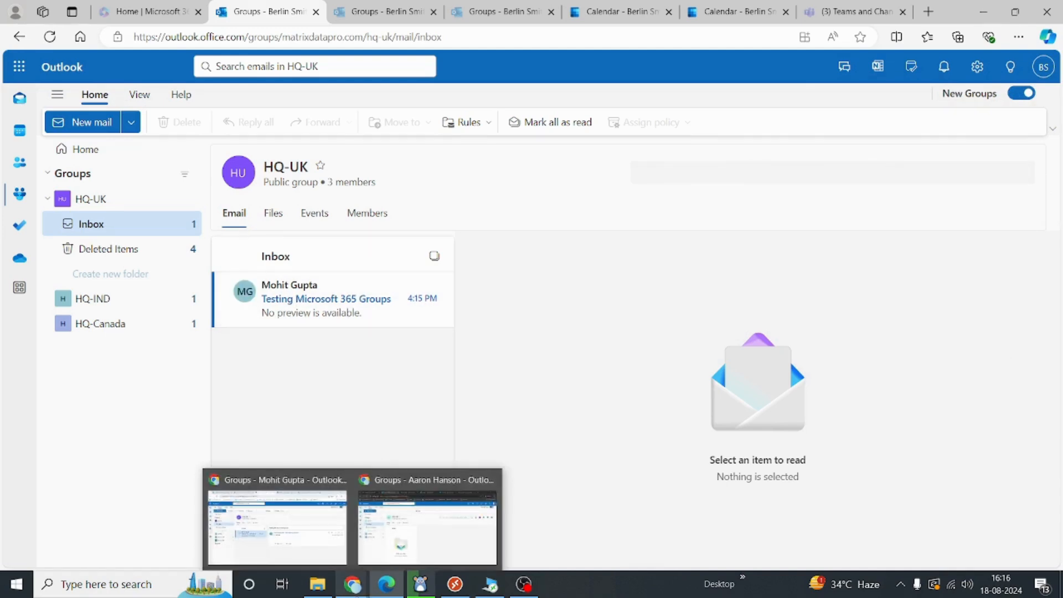
left_click(407, 535)
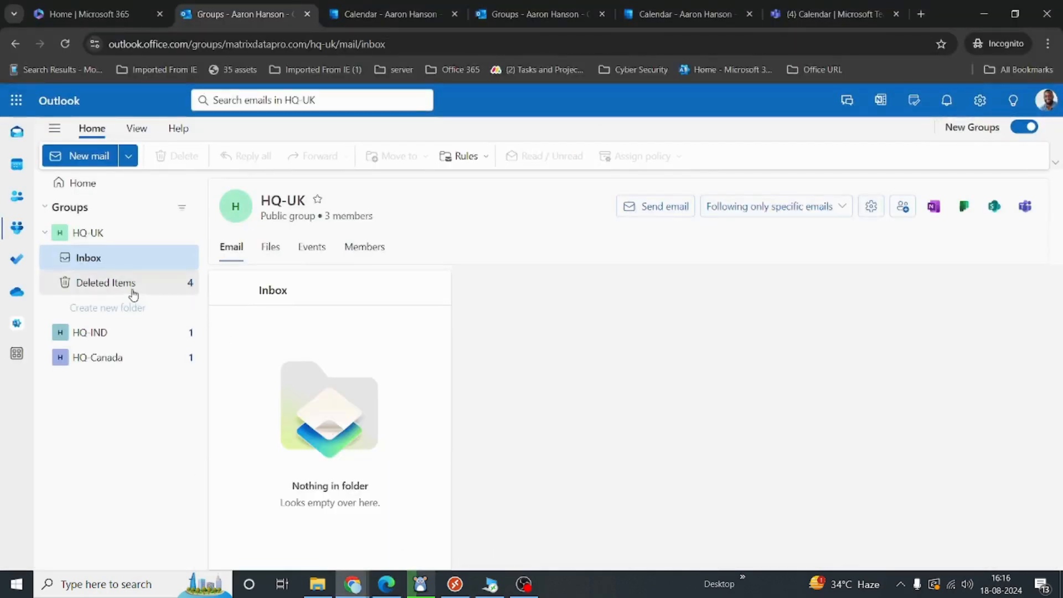
left_click(113, 242)
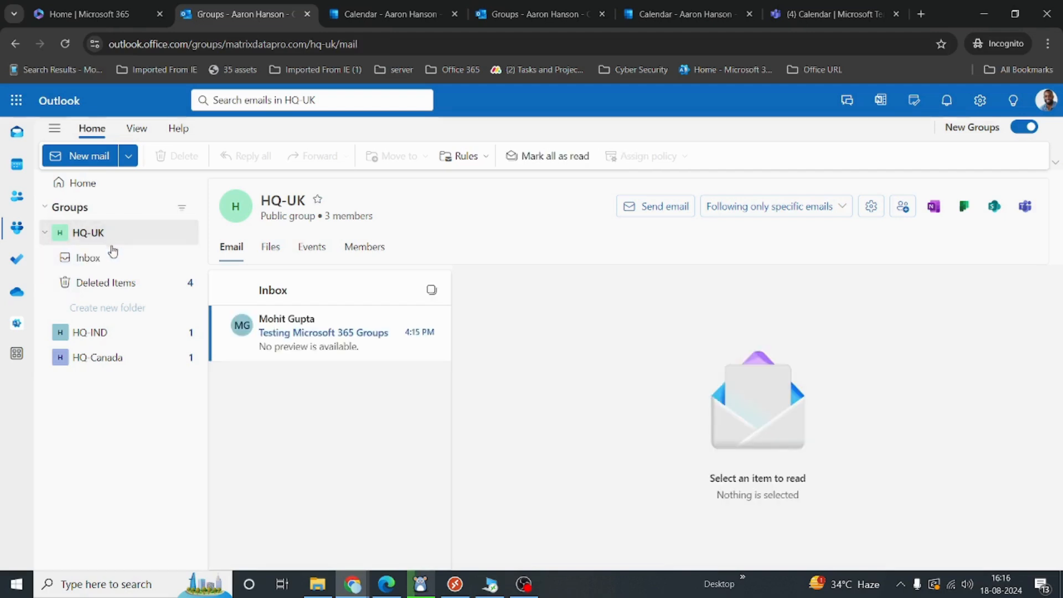
left_click(113, 261)
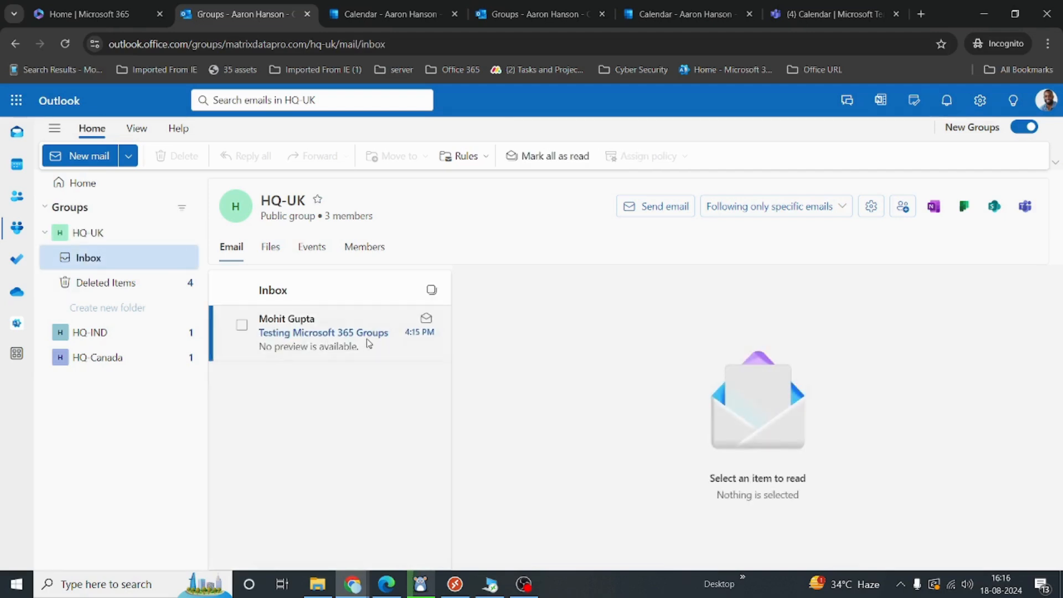
left_click(293, 342)
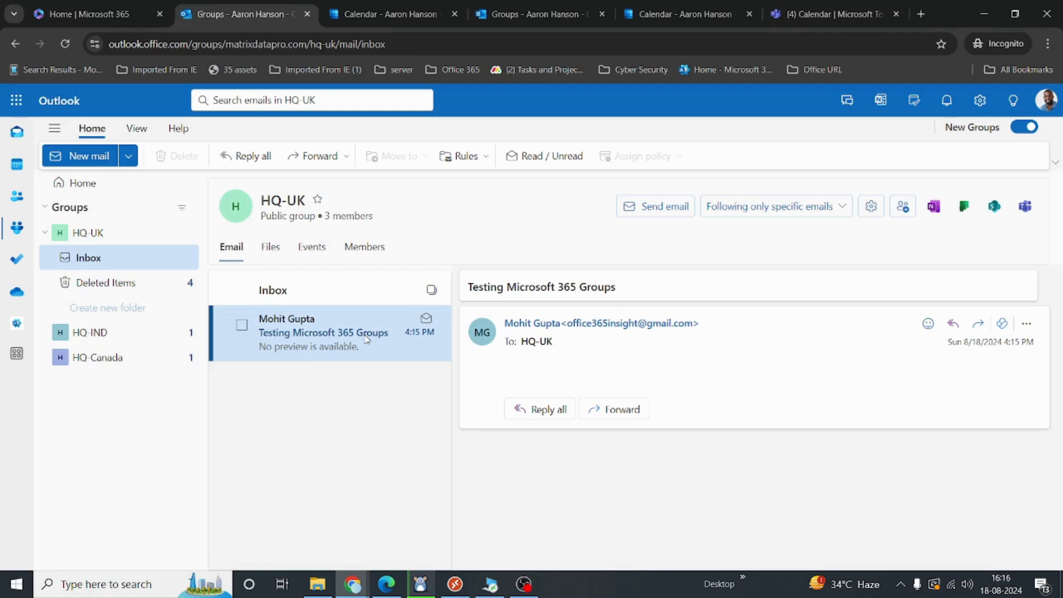
left_click(1049, 104)
left_click(371, 449)
- In the owner's Chrome session, delete the "Testing Microsoft 365 Groups" email from the HQ-UK inbox and refresh the mailbox
mouse_move(354, 581)
left_click(282, 523)
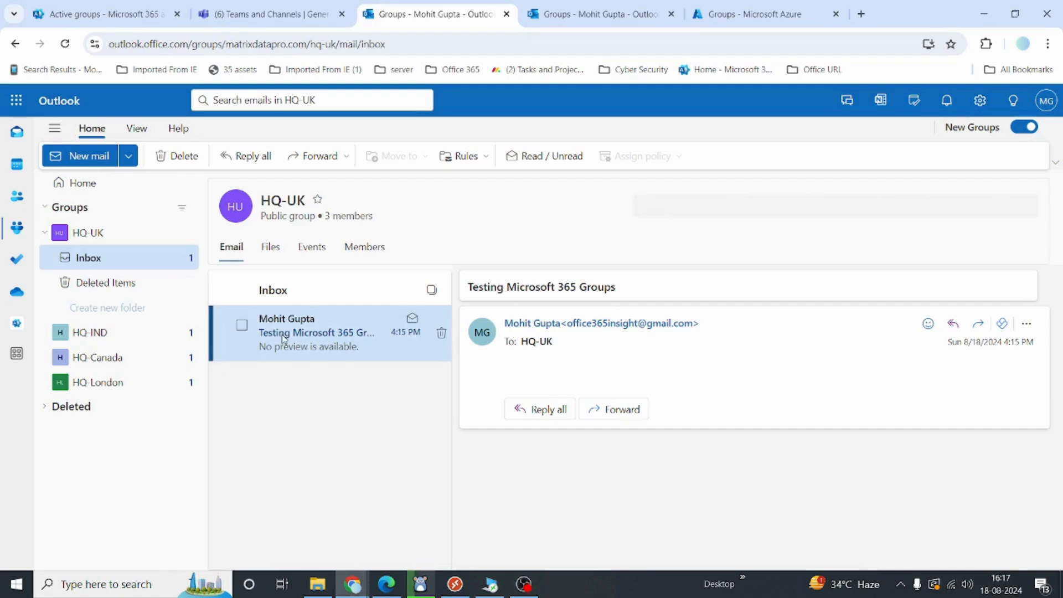
left_click(172, 157)
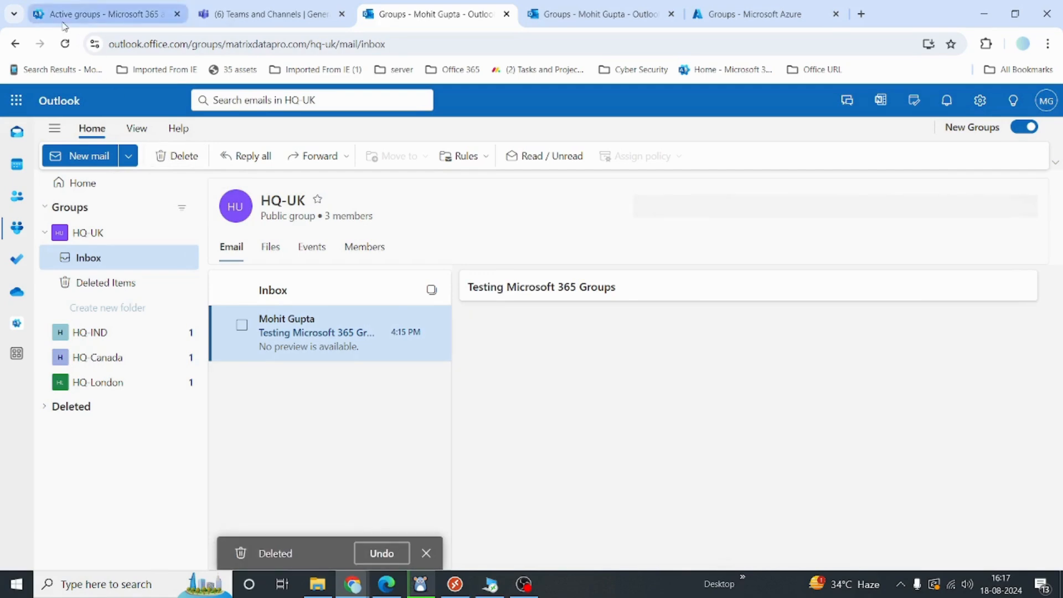
left_click(110, 235)
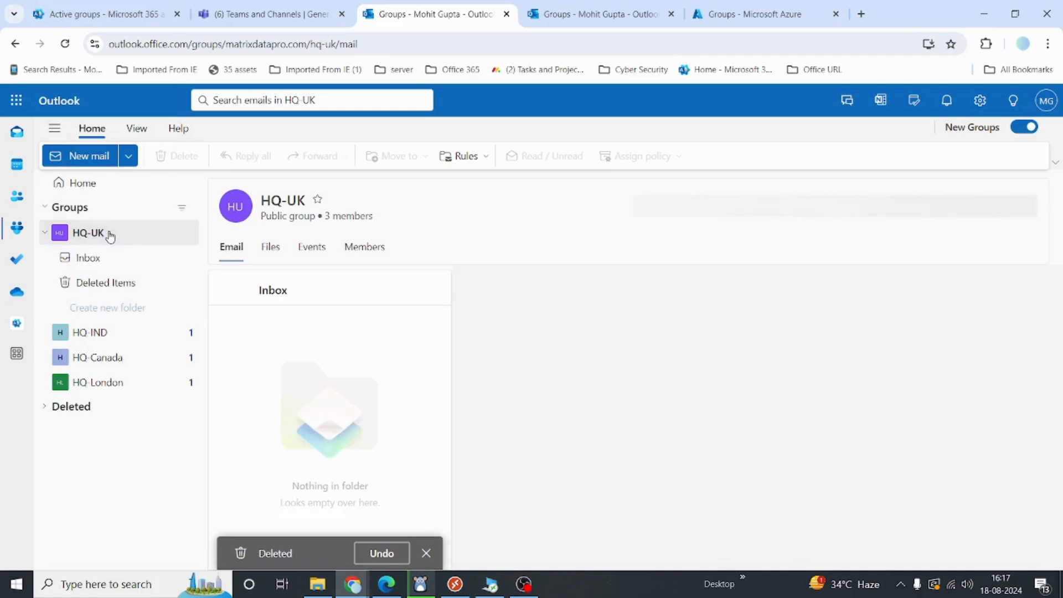
left_click(123, 263)
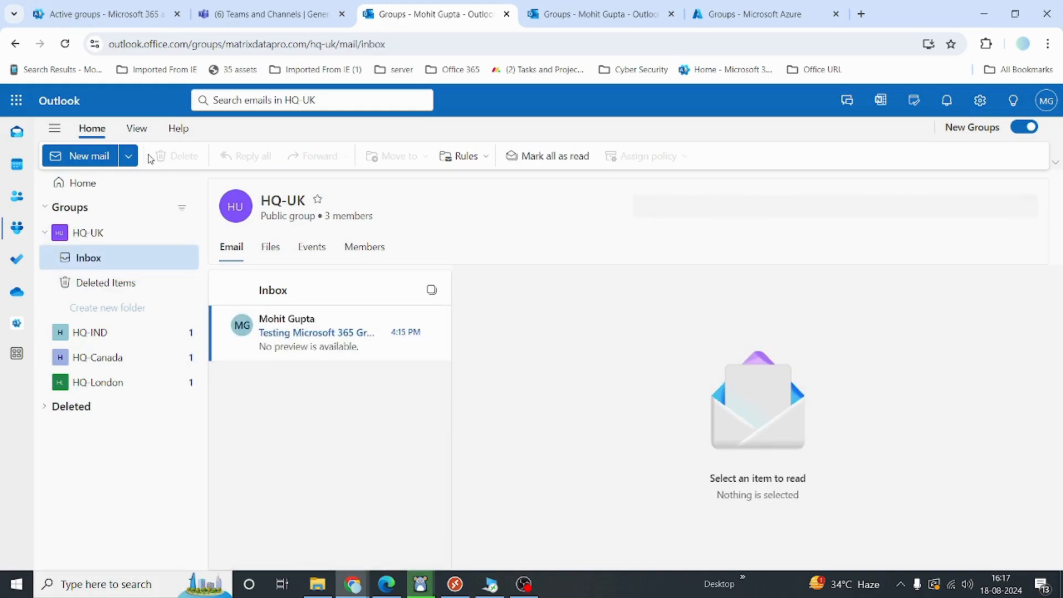
left_click(66, 46)
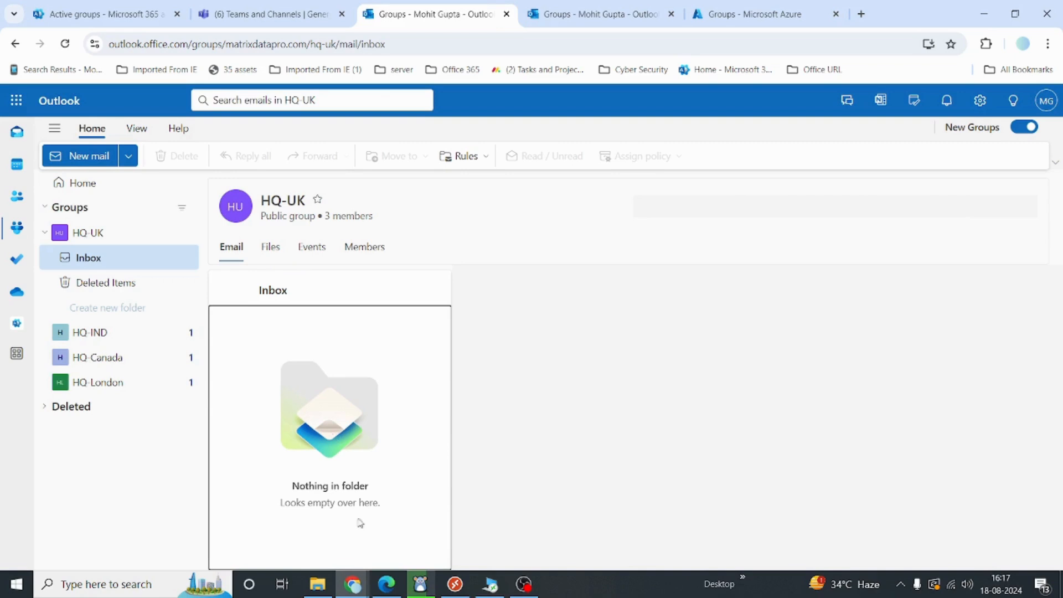
- Refresh the HQ-UK inbox in both members' sessions, Chrome Incognito and Edge, to check whether the email deletion is reflected
mouse_move(355, 584)
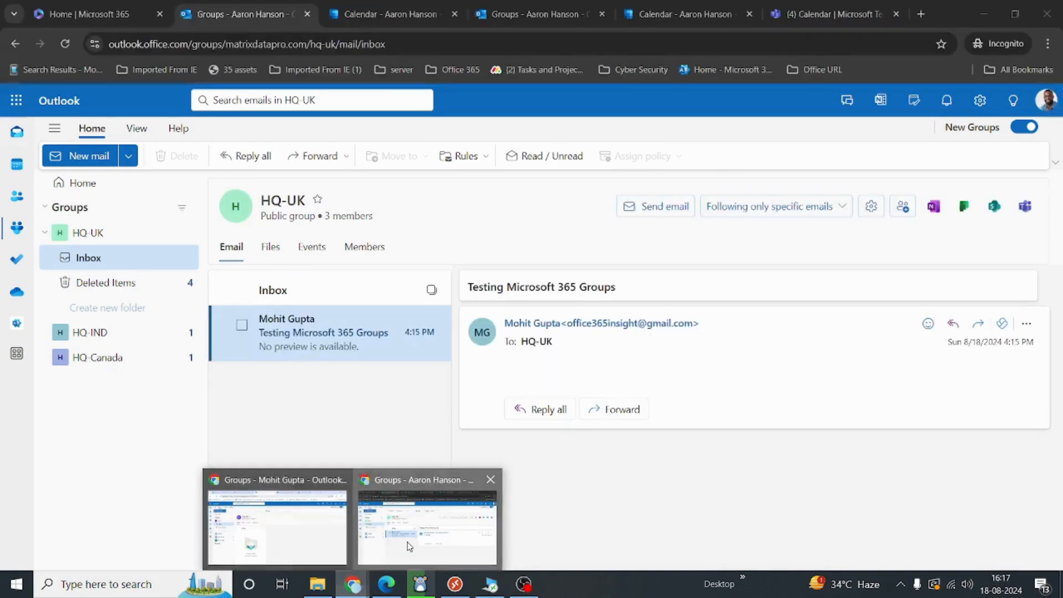
left_click(410, 547)
left_click(65, 44)
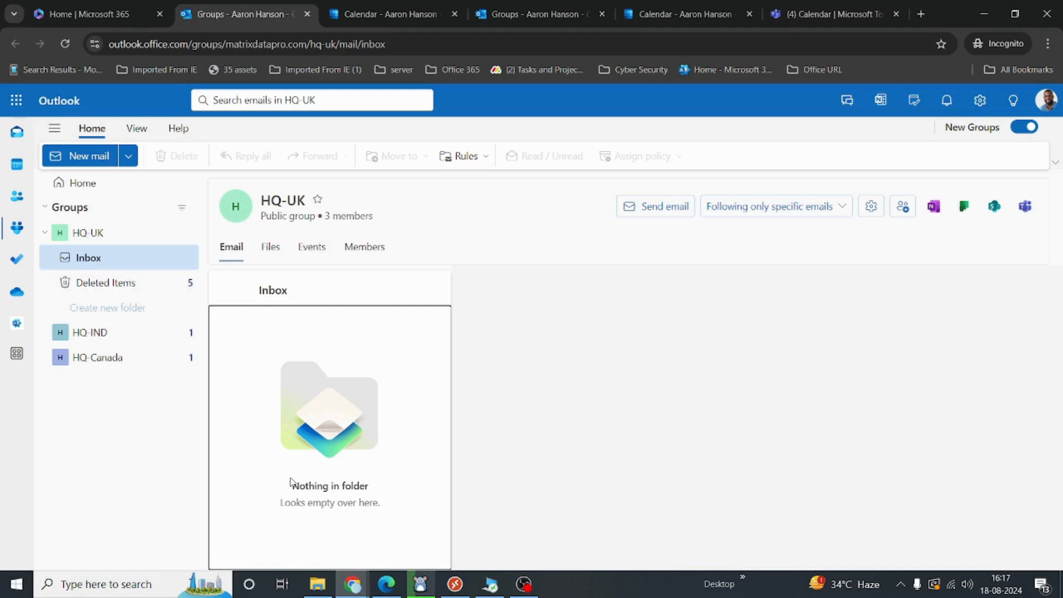
left_click(385, 587)
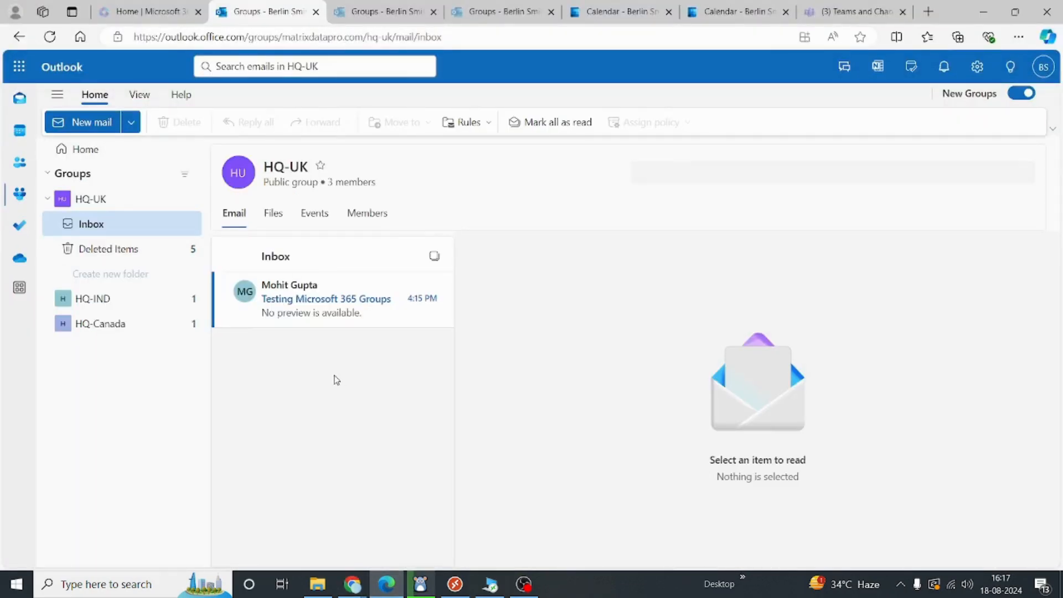
left_click(49, 37)
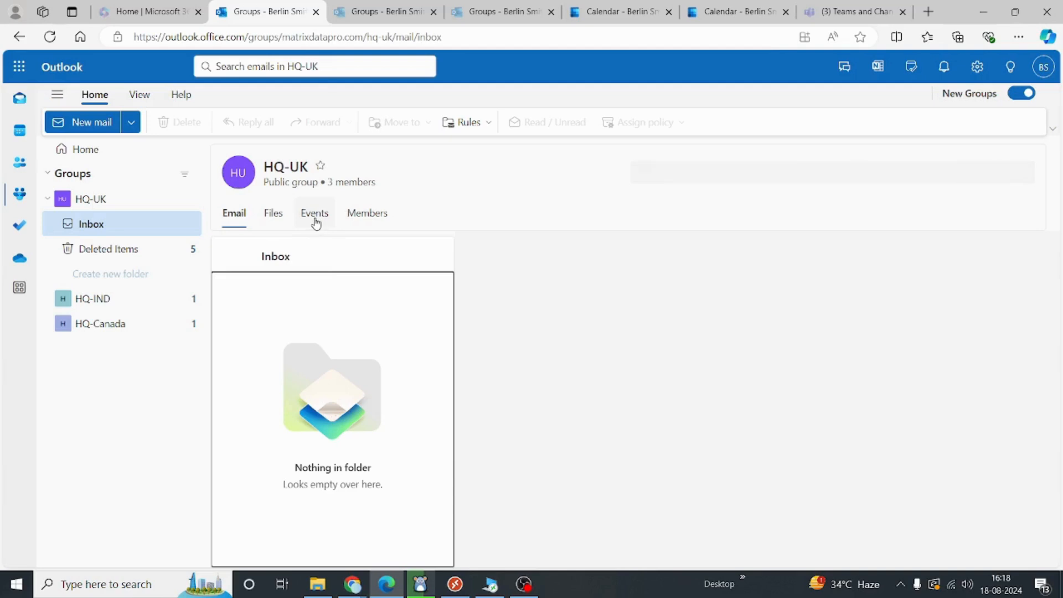
- In the owner's Chrome session, create and save an HQ-UK group event titled "Important Update !!!" for 8/18/2024, 5:00 PM to 5:30 PM
mouse_move(343, 583)
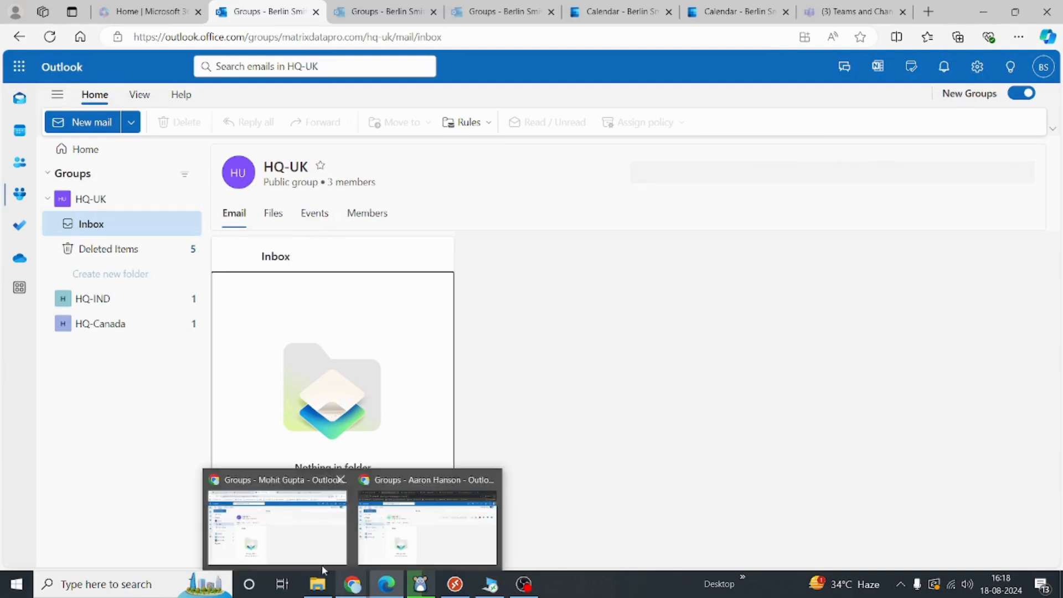
left_click(276, 540)
left_click(311, 249)
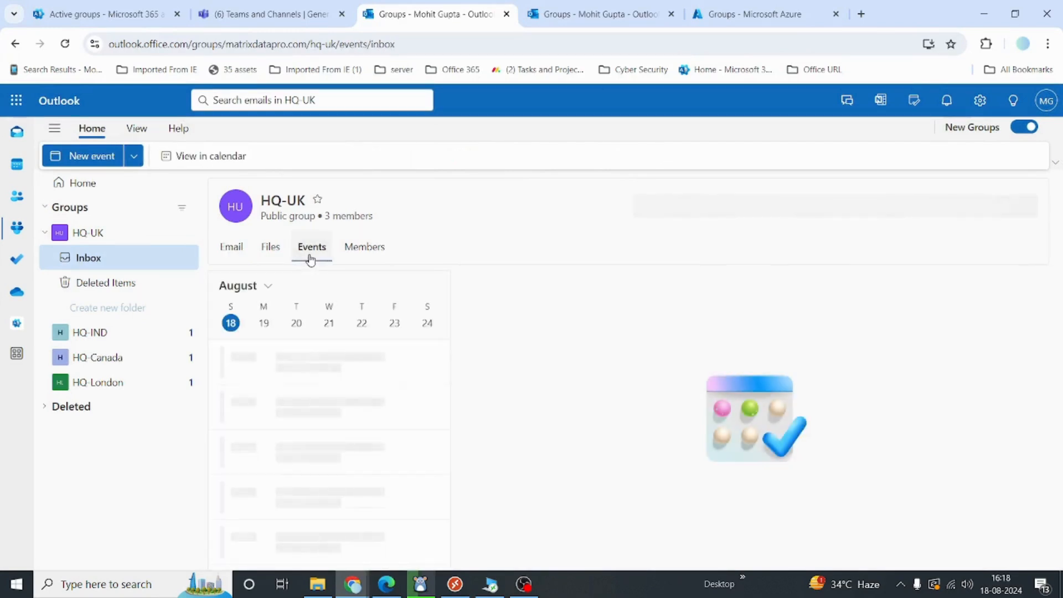
left_click(95, 160)
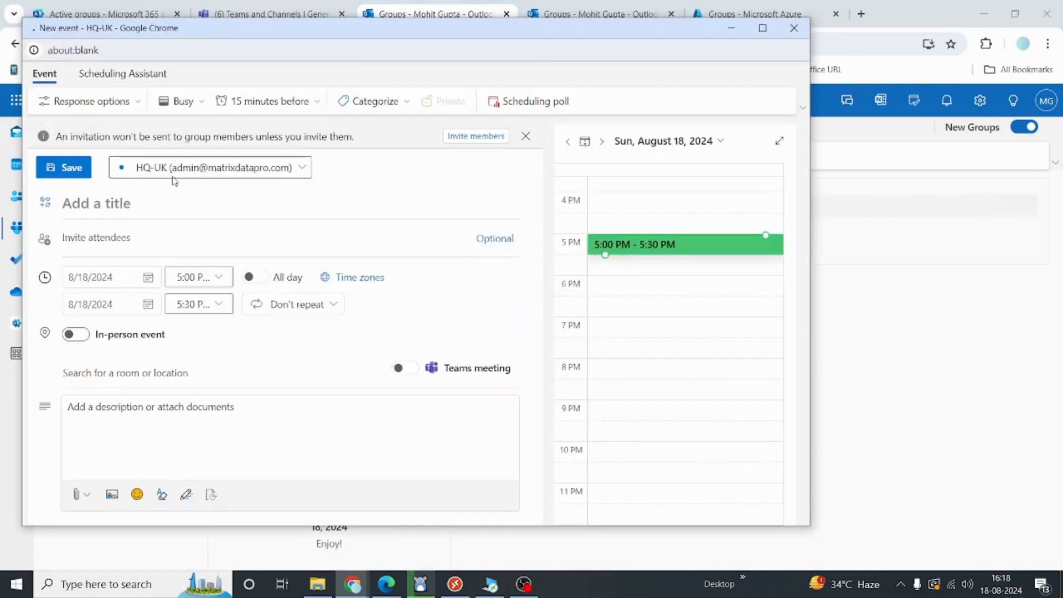
type("Impo")
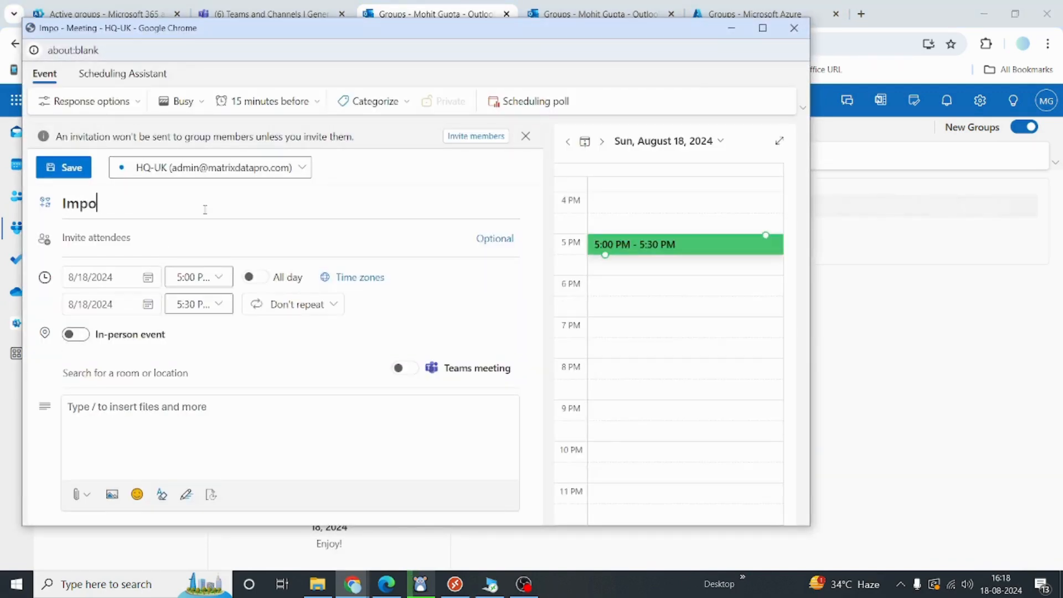
type("rtant")
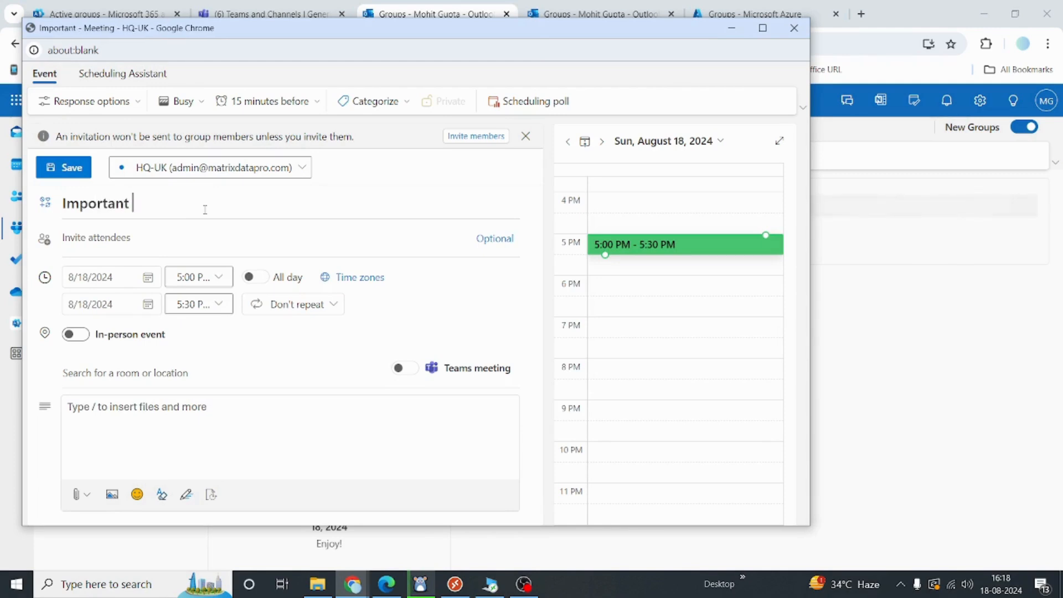
type(" Update !!!")
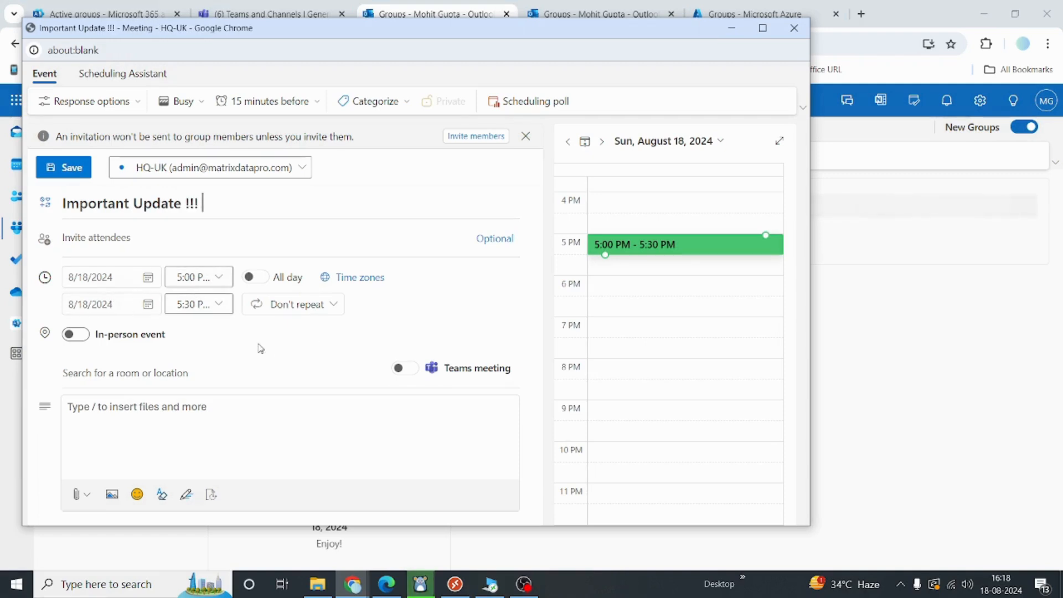
left_click(63, 168)
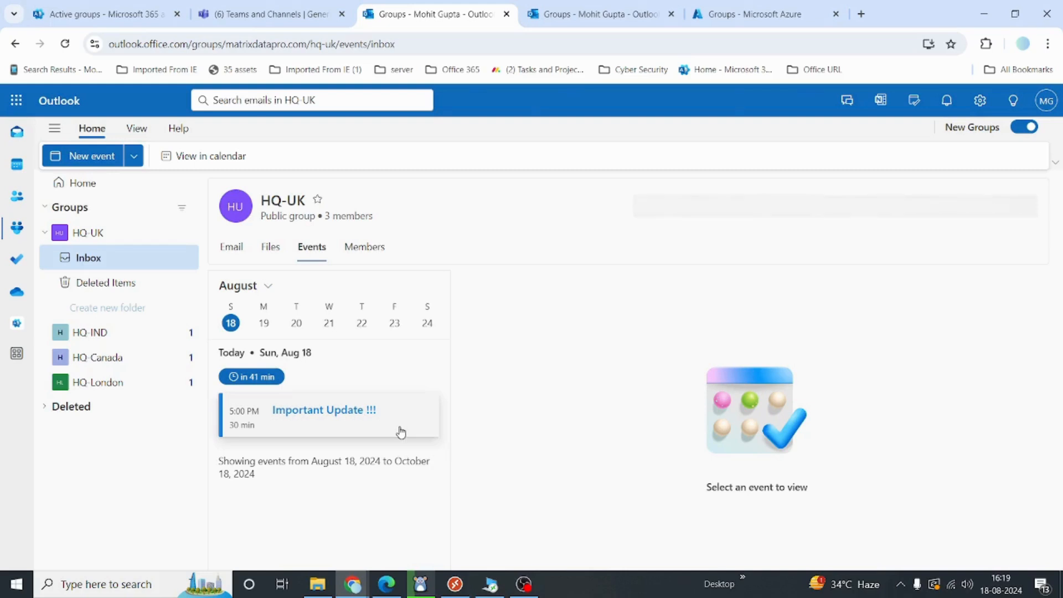
- View the HQ-UK group events in both members' sessions, Edge and Chrome Incognito, to check the "Important Update !!!" event
key("alt+Tab")
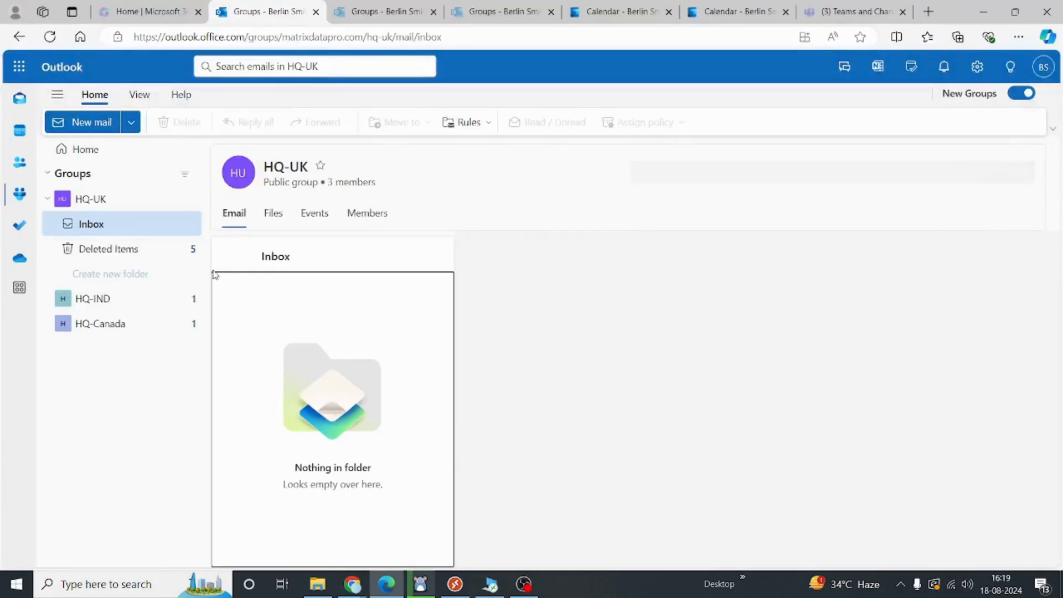
left_click(313, 216)
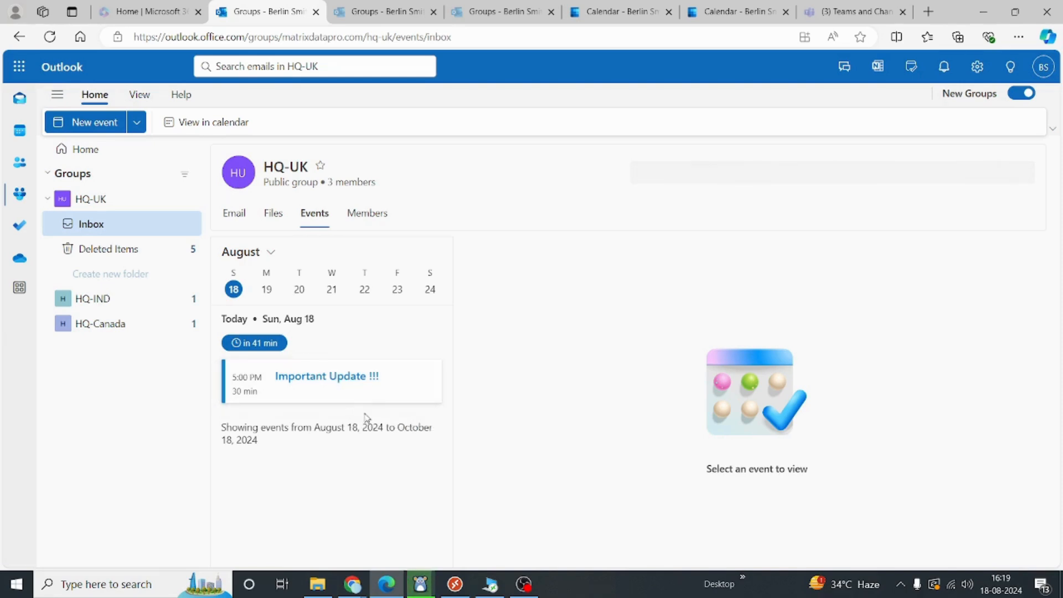
key("alt+Tab")
key("alt+Tab")
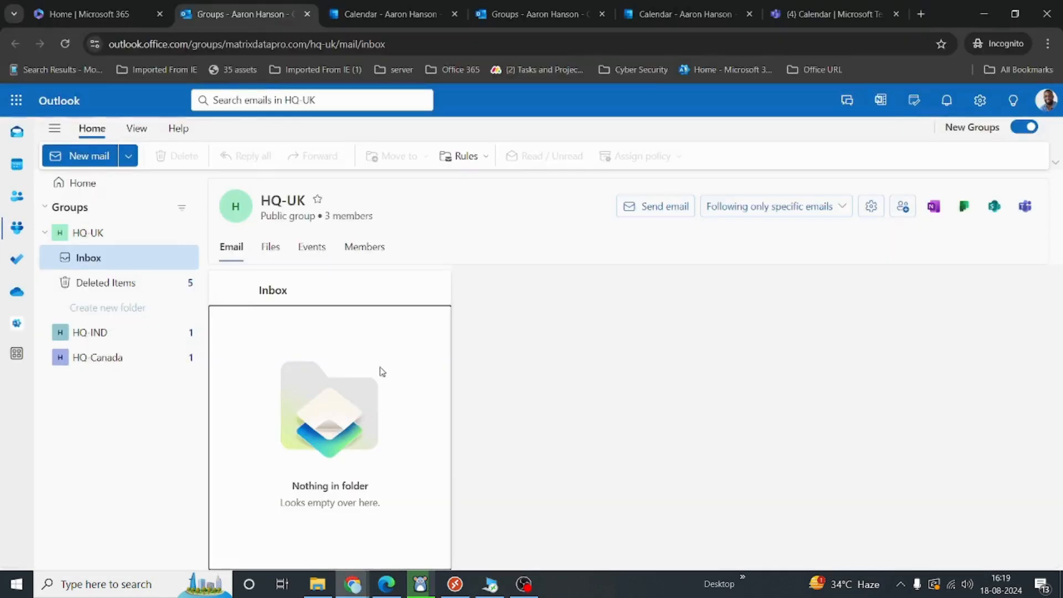
left_click(314, 254)
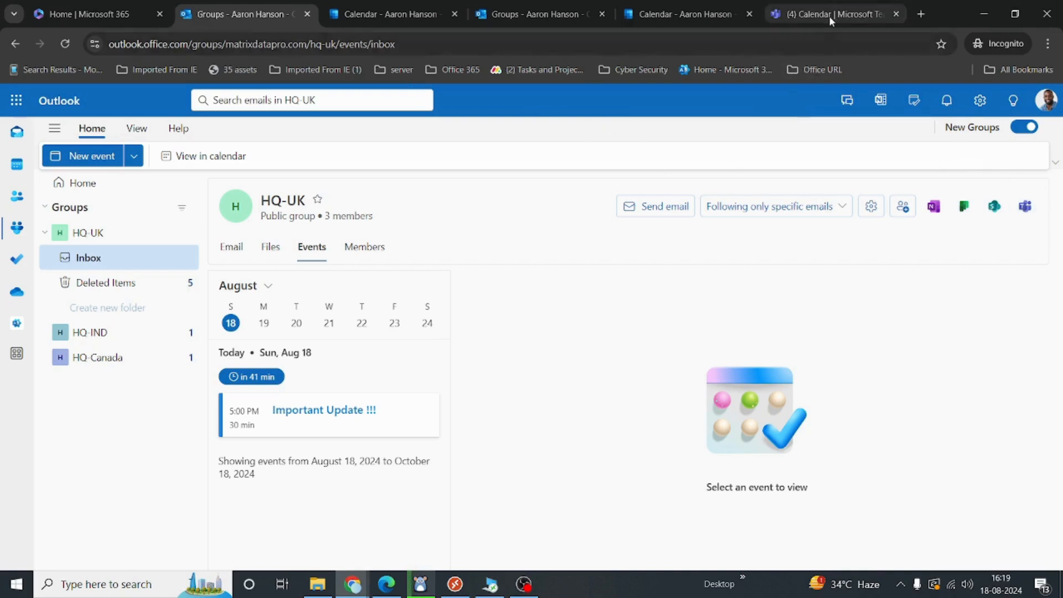
- Switch to the member's Edge session, open the HQ-UK team's General channel in Teams and dismiss the discovery tip
key("alt+Tab")
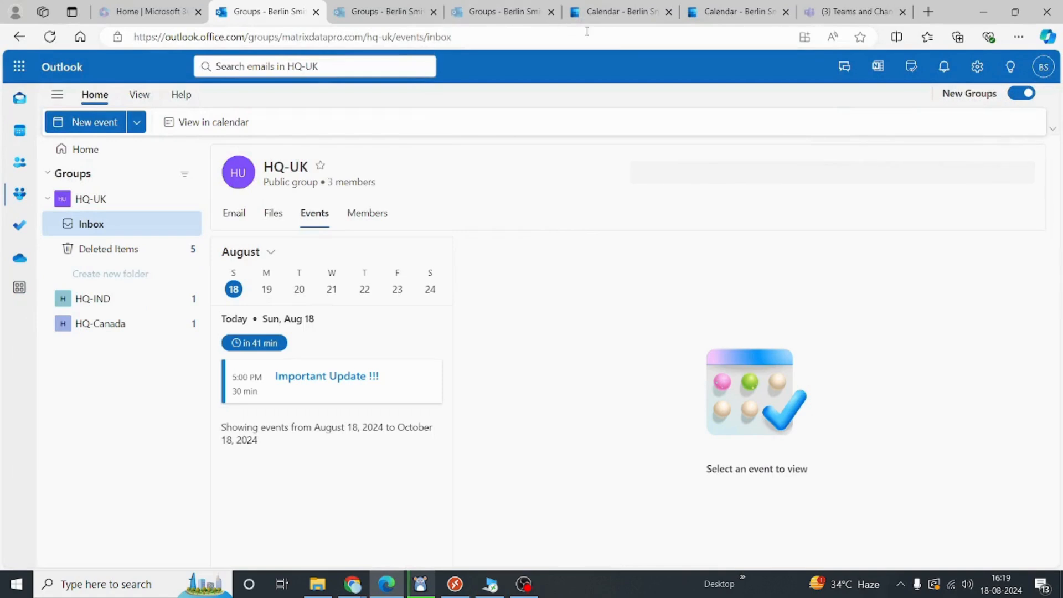
left_click(856, 18)
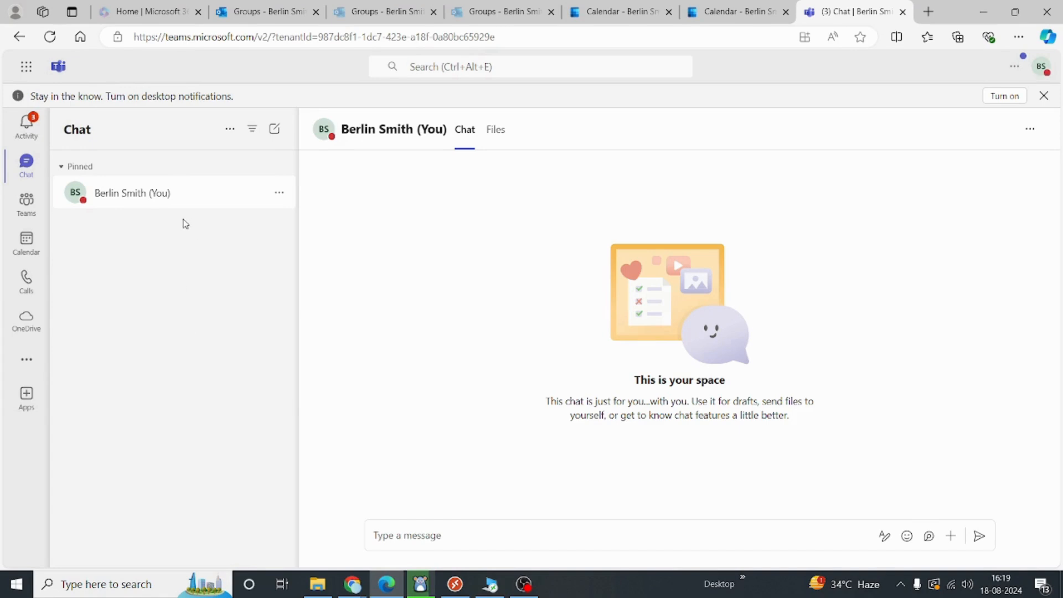
left_click(24, 210)
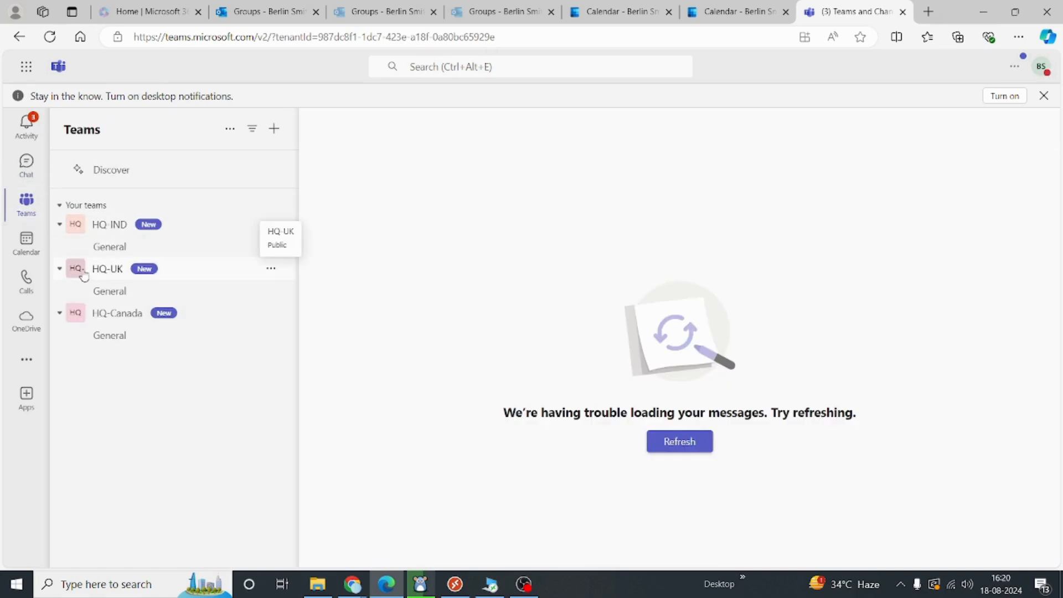
left_click(114, 292)
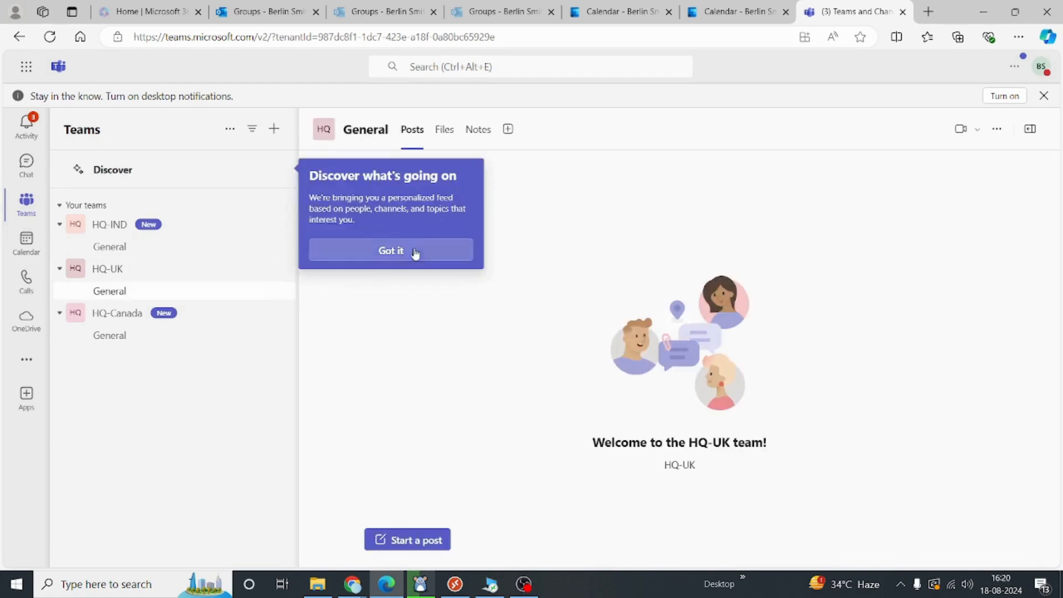
left_click(415, 252)
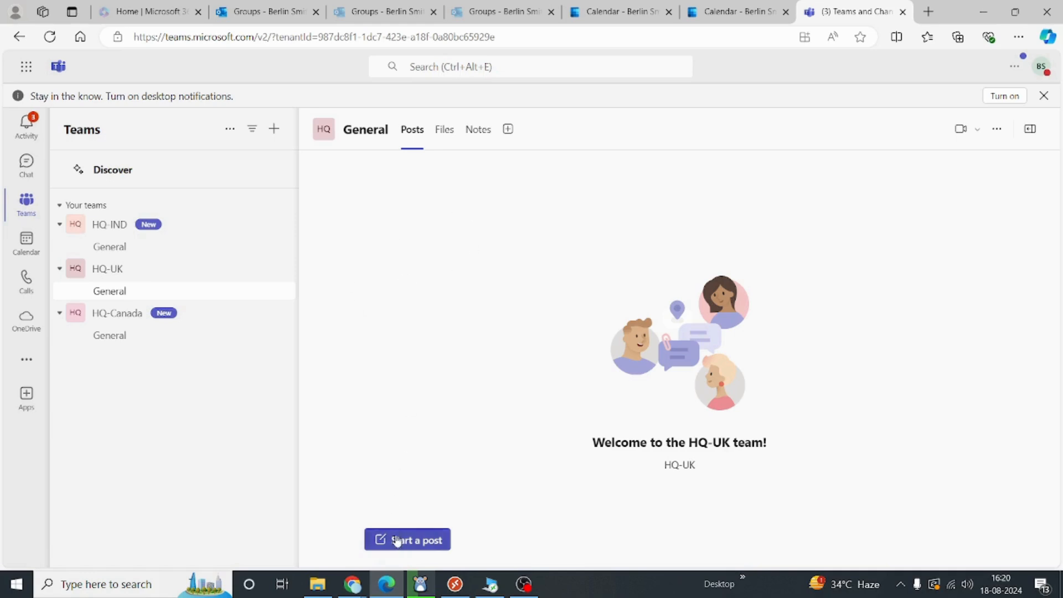
- Post in the HQ-UK General channel with a "Hi" greeting plus the member's first name as subject and the message "We are testing"
left_click(395, 539)
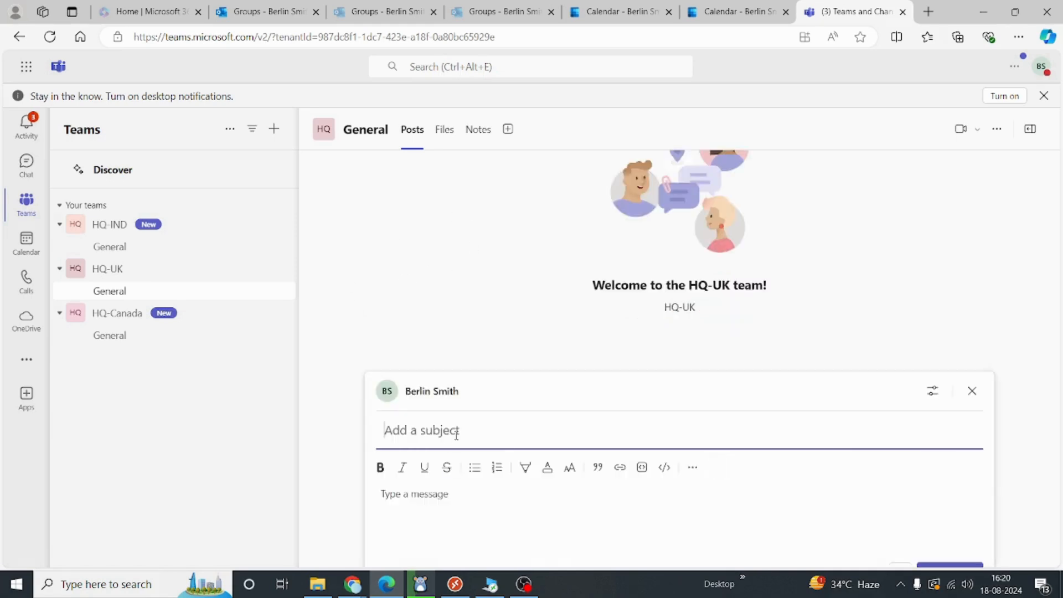
type("H")
key("BackSpace")
type("HI Berlin")
scroll(457, 435, "down", 2)
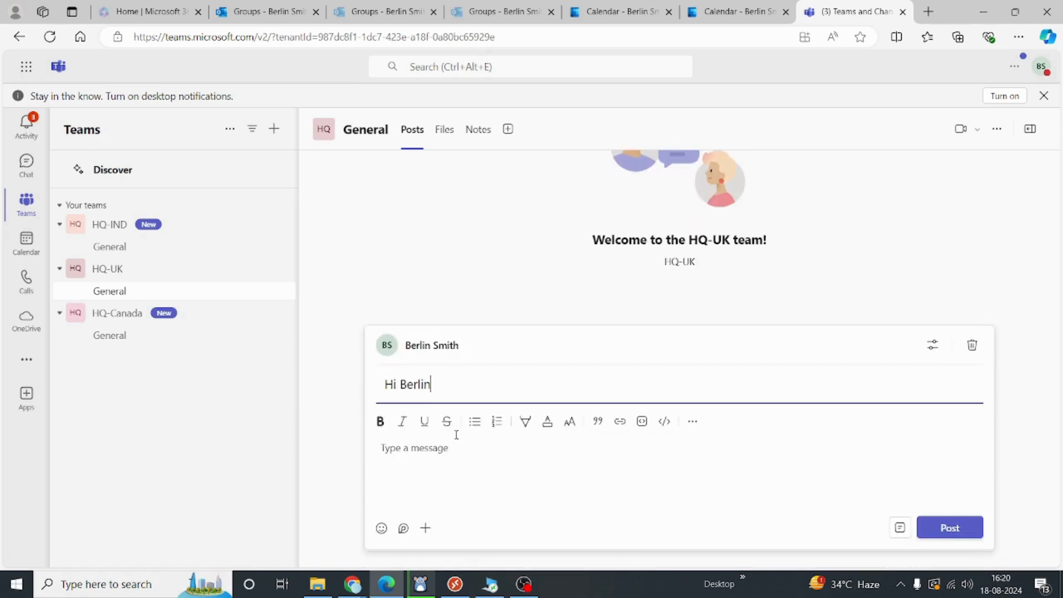
left_click(471, 469)
type("WE are testing")
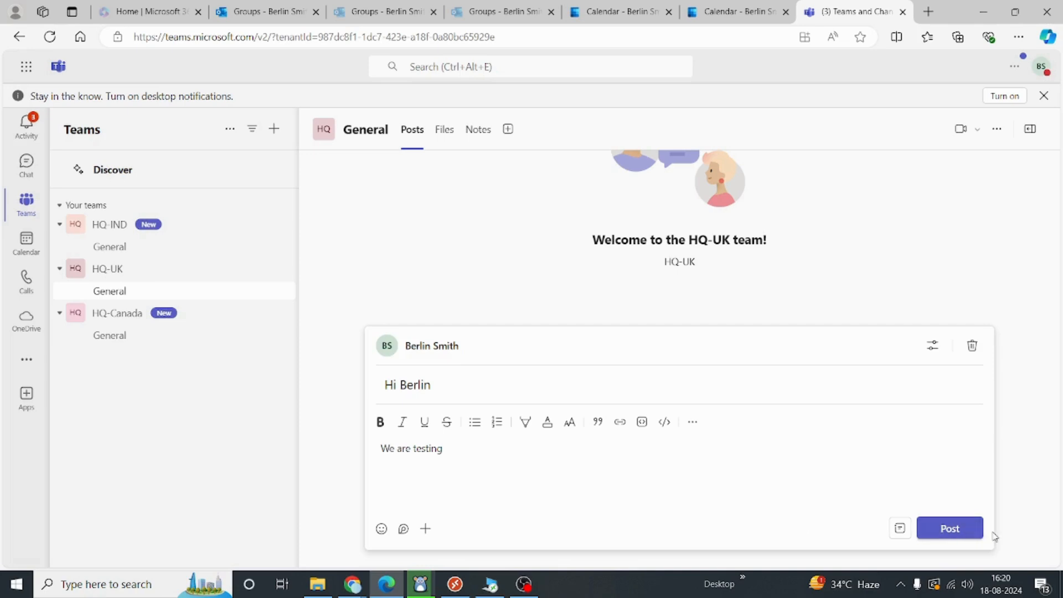
left_click(970, 530)
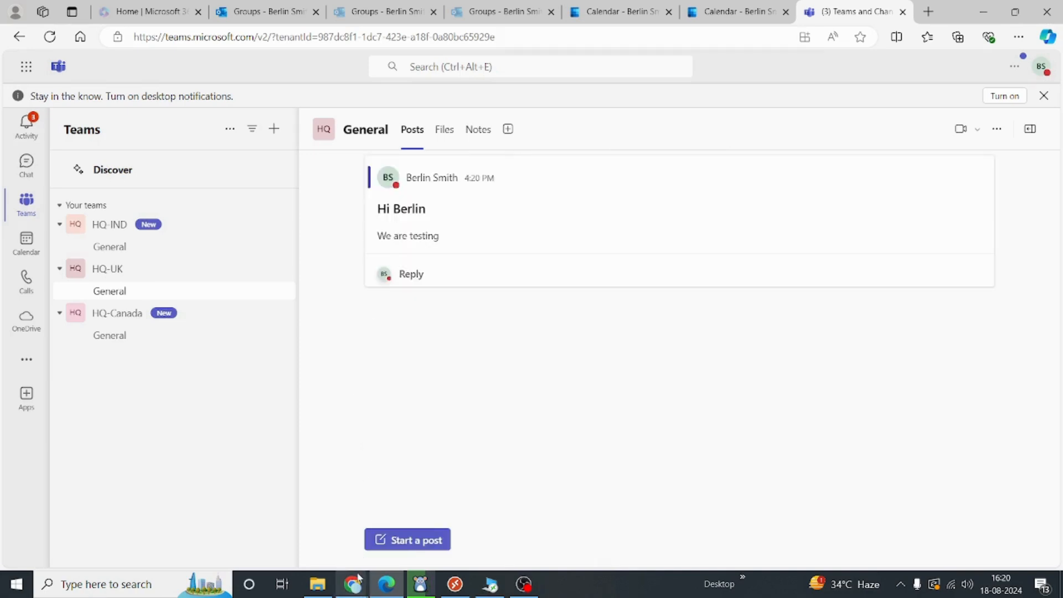
- Switch to the owner's Chrome session, dismiss the deleted-channel notice, reload Teams and open the HQ-UK General channel
mouse_move(355, 583)
left_click(277, 530)
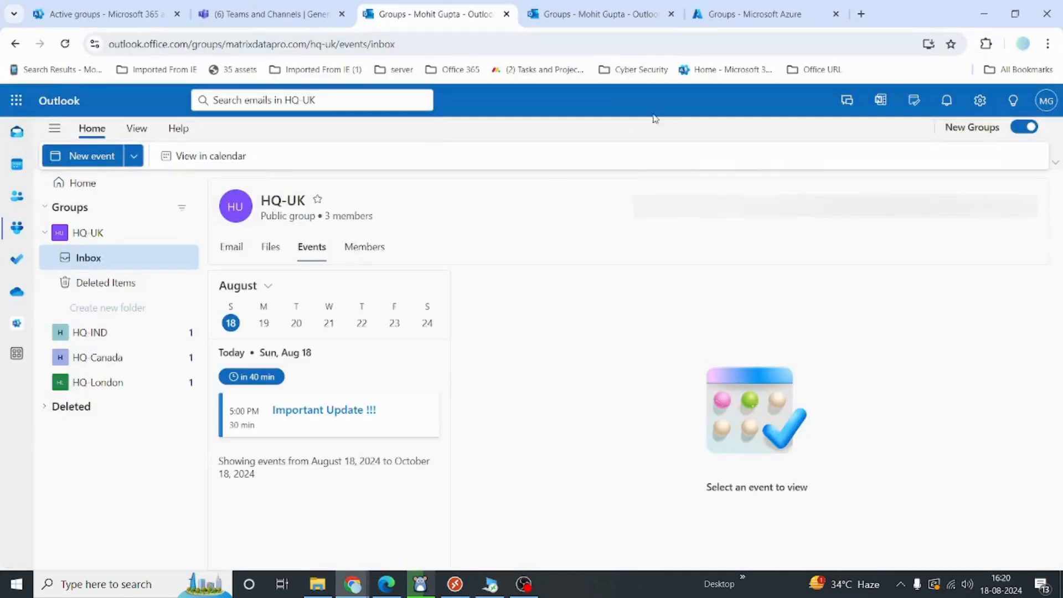
left_click(266, 14)
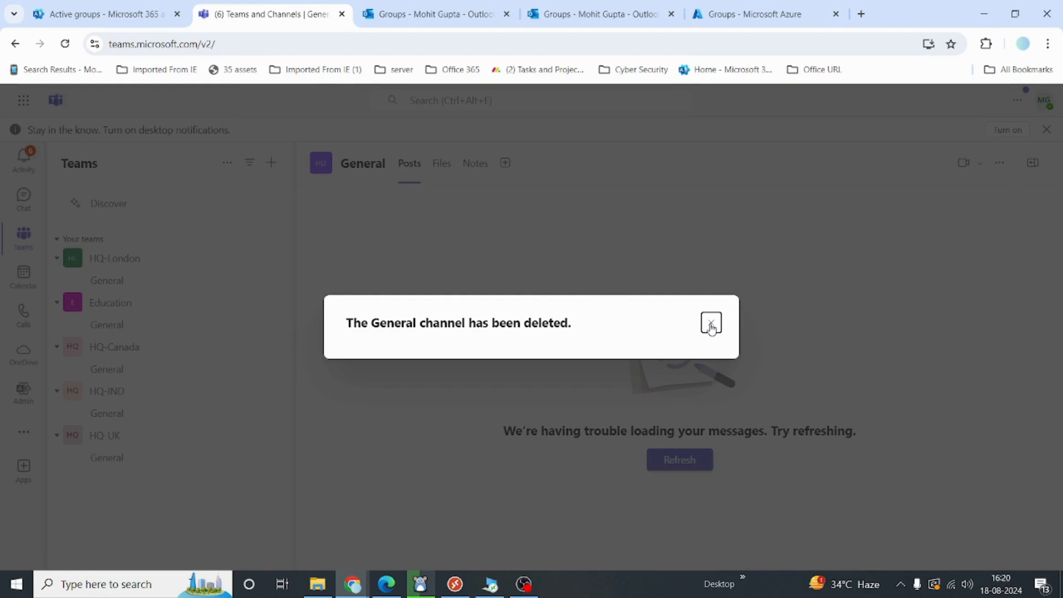
left_click(711, 322)
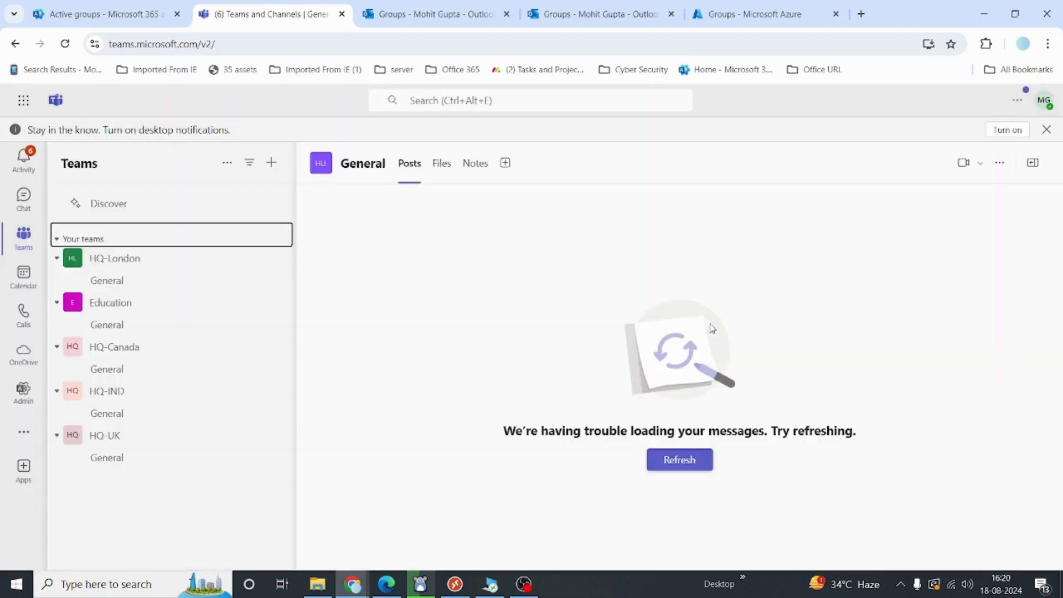
left_click(65, 43)
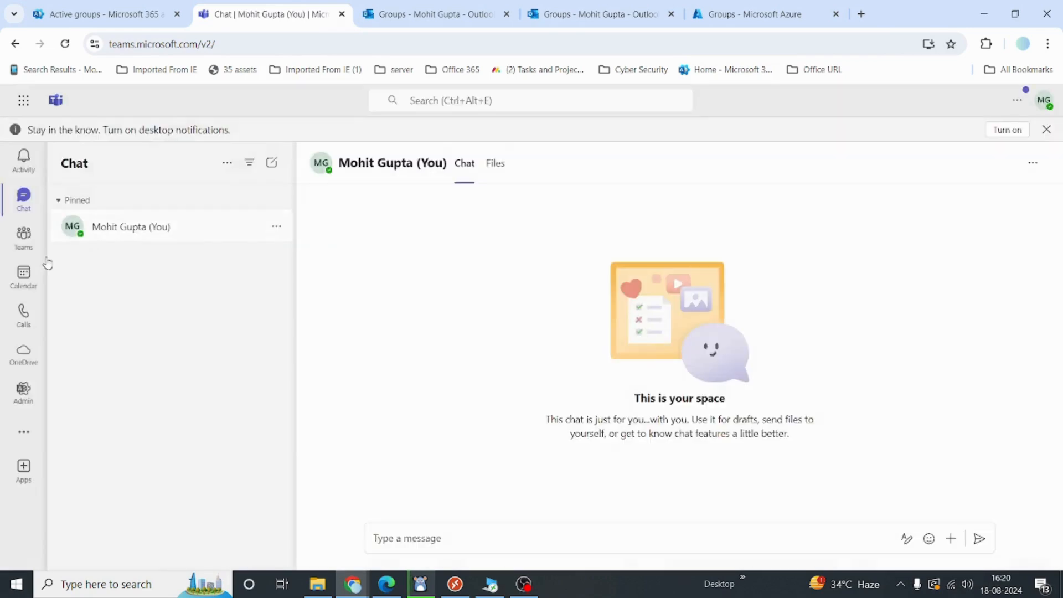
left_click(24, 237)
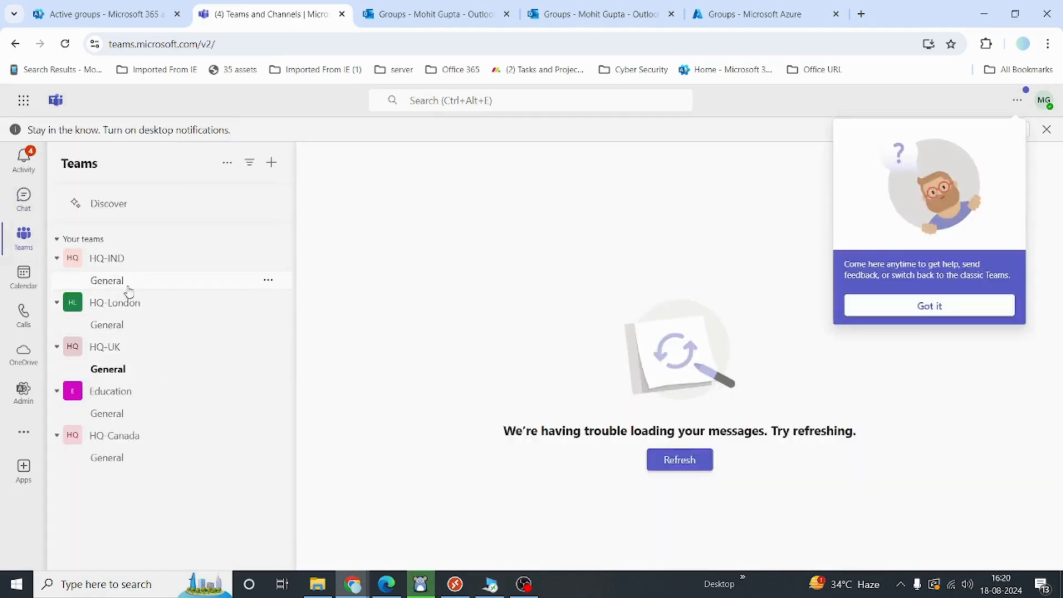
left_click(127, 371)
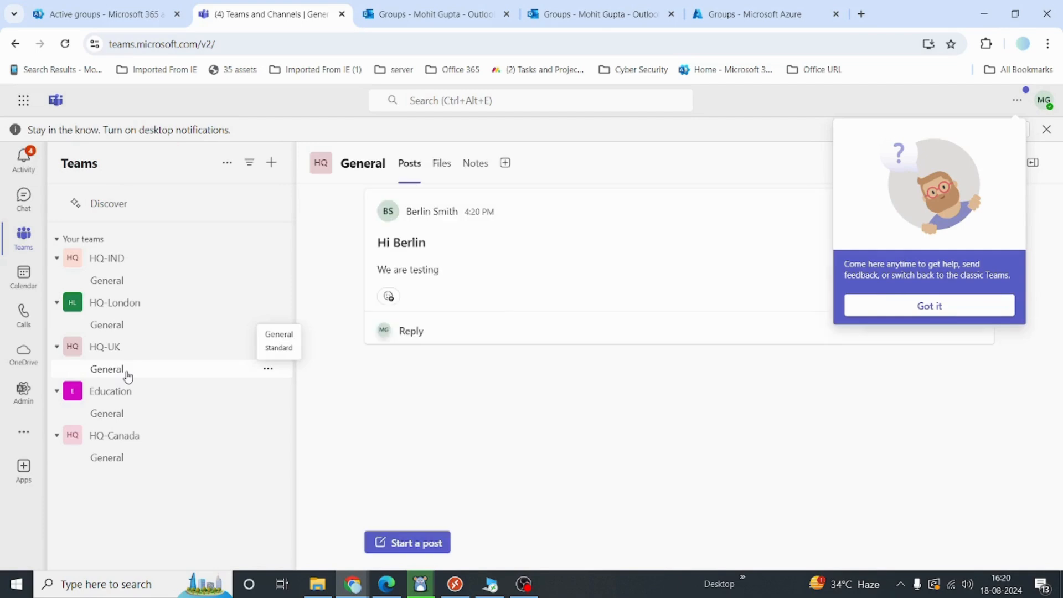
- Reply "ack" to the member's test post in the HQ-UK General channel
left_click(423, 330)
type("ack")
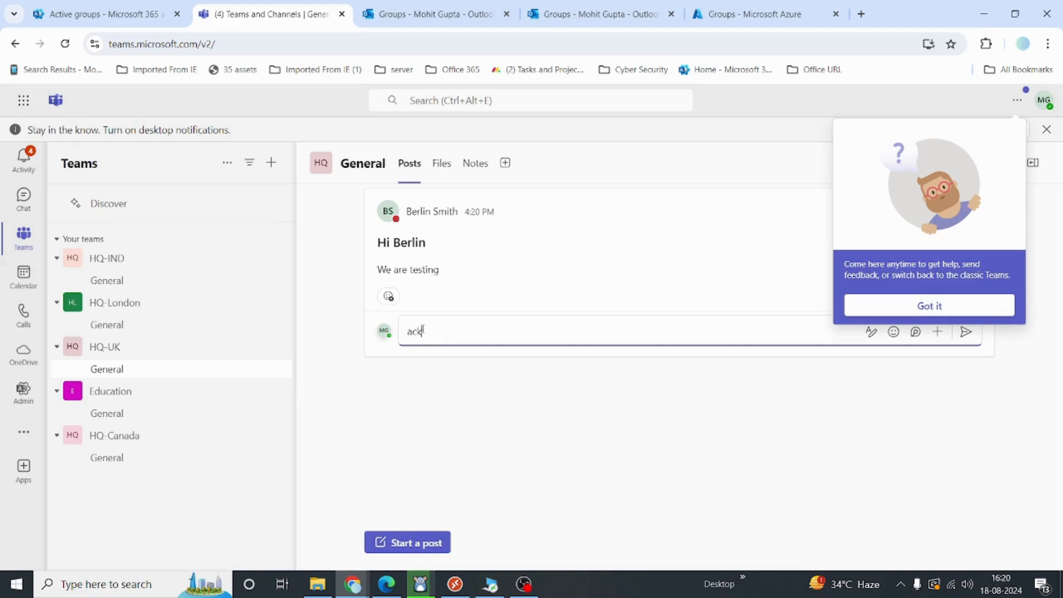
left_click(967, 334)
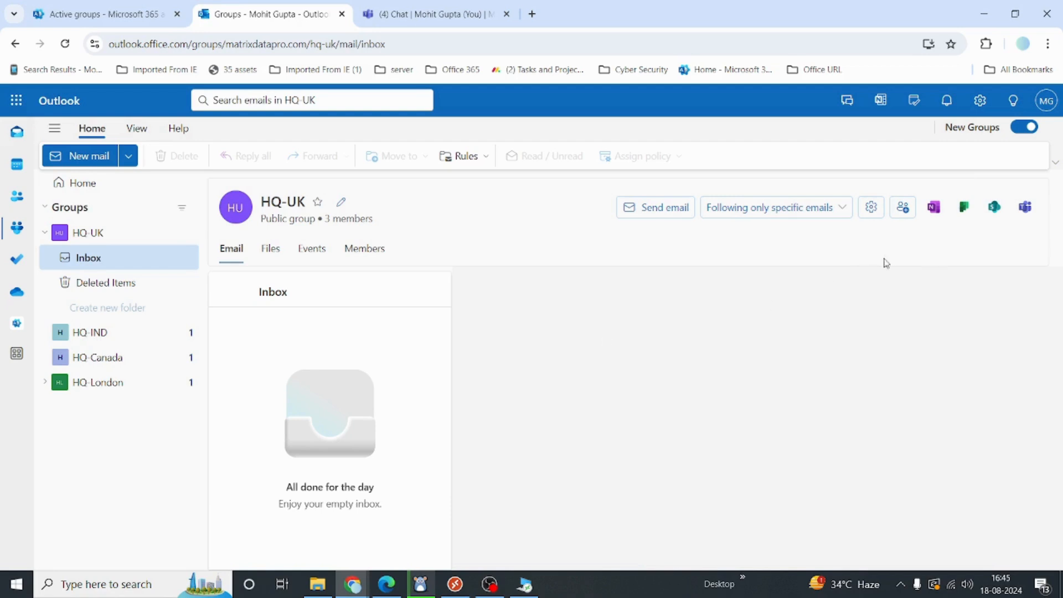
- Open the HQ-UK SharePoint site from the owner's Outlook group, and open the same site in the member's Edge session through SharePoint
left_click(995, 208)
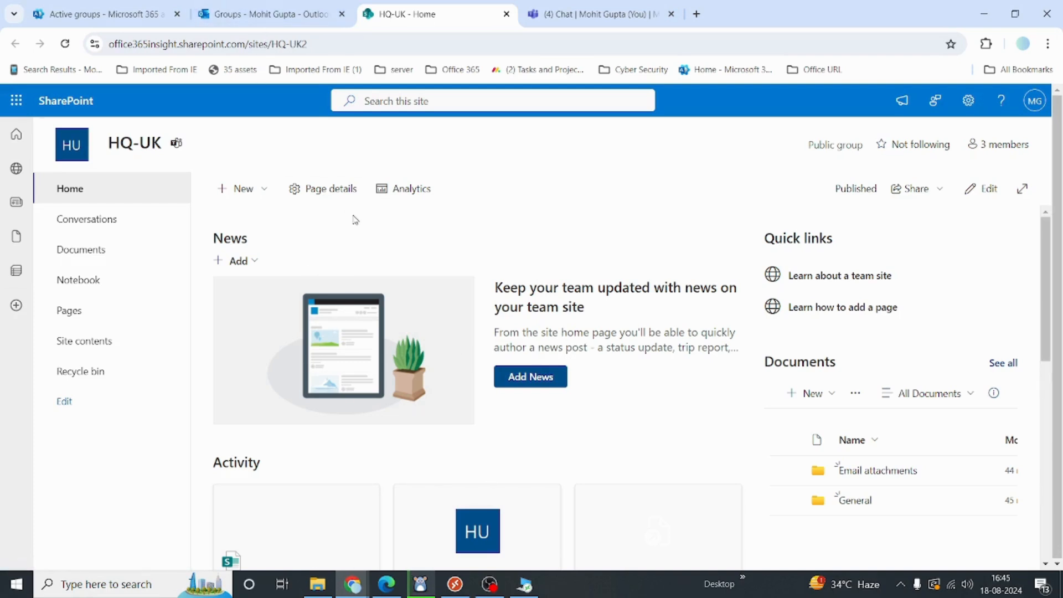
left_click(387, 584)
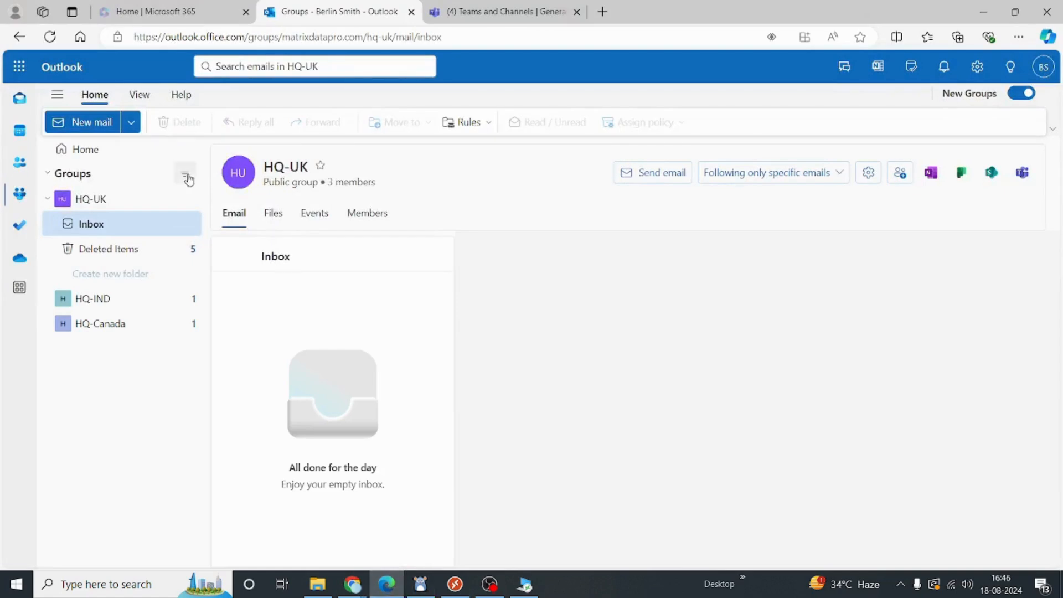
left_click(19, 68)
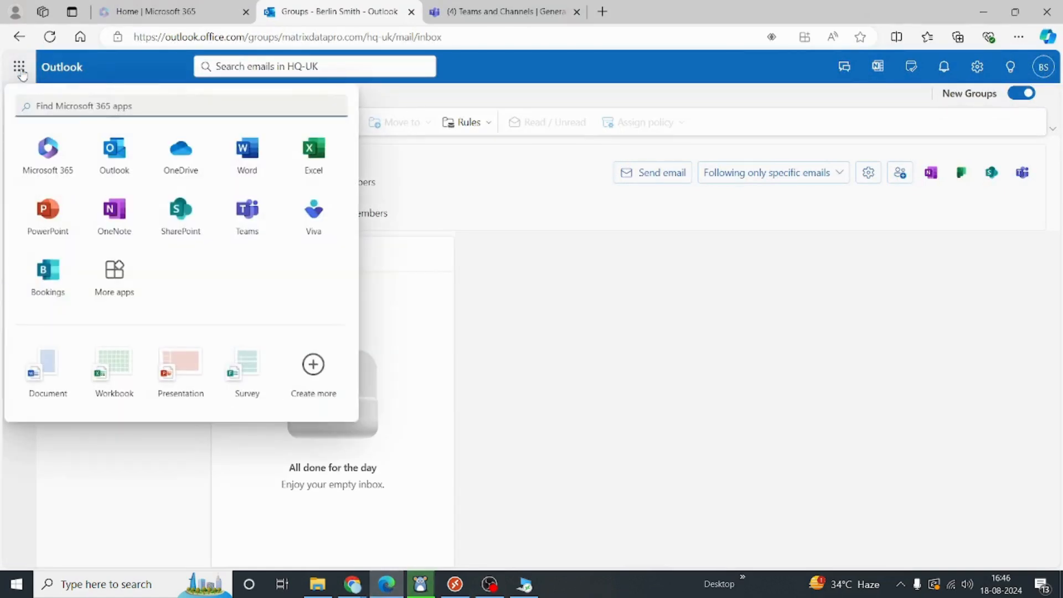
left_click(191, 220)
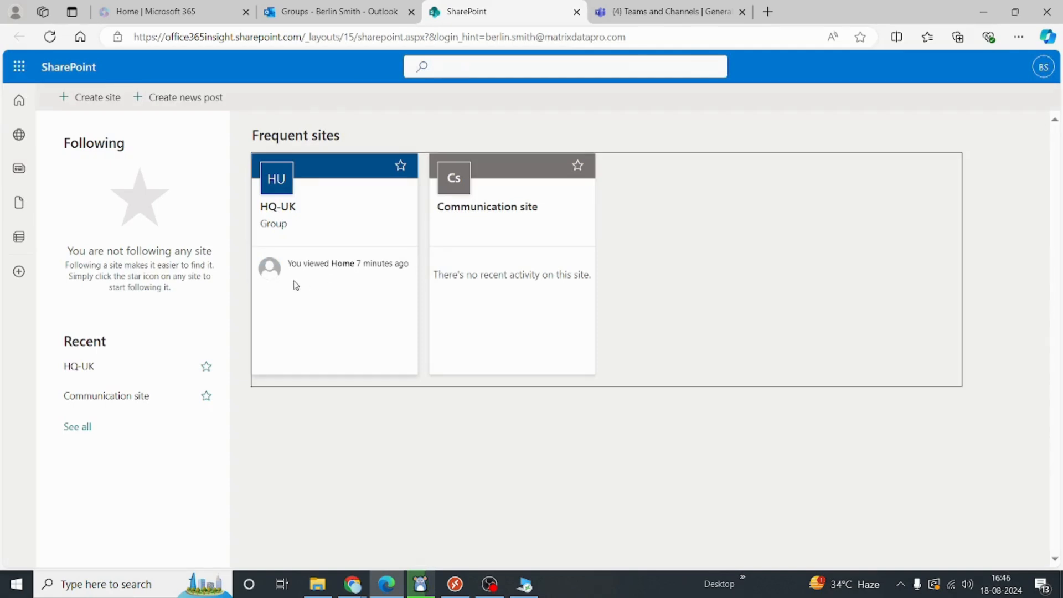
left_click(77, 367)
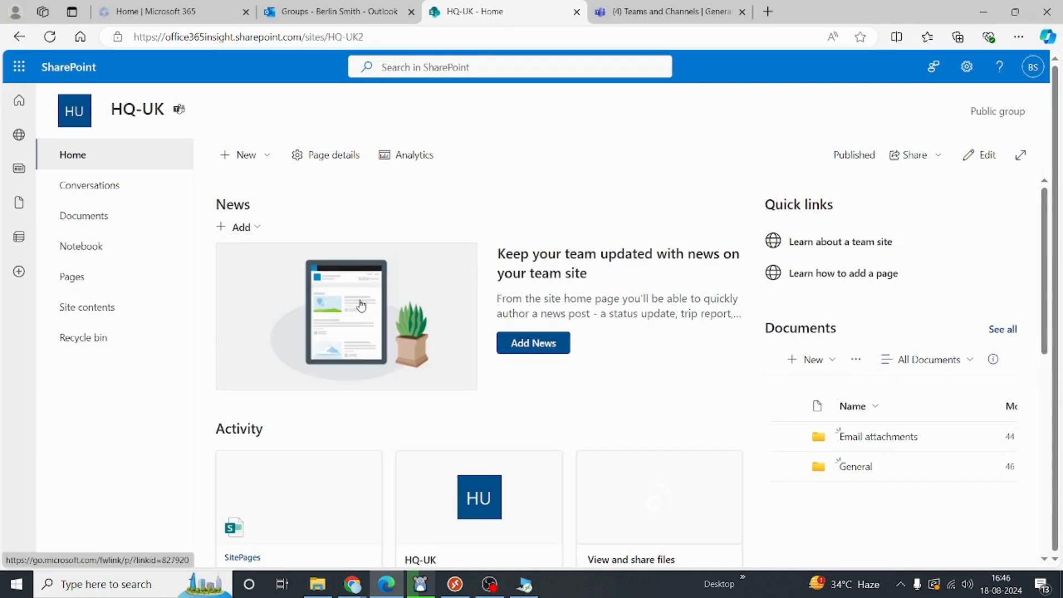
key("ctrl+shift+Tab")
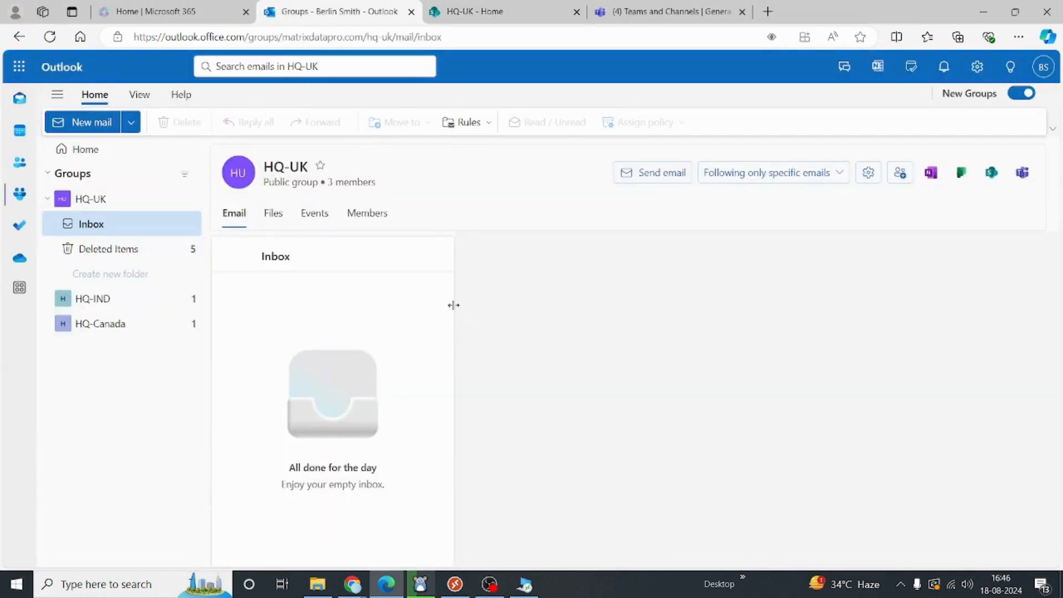
left_click(507, 13)
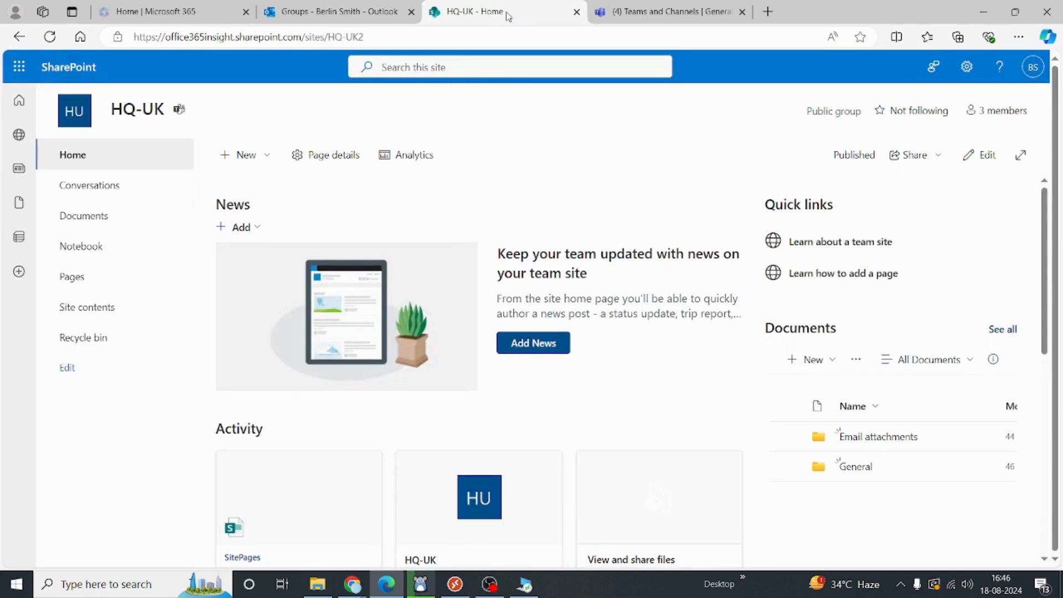
- Open the General folder in the HQ-UK site's Documents library and check which account is signed in
left_click(98, 218)
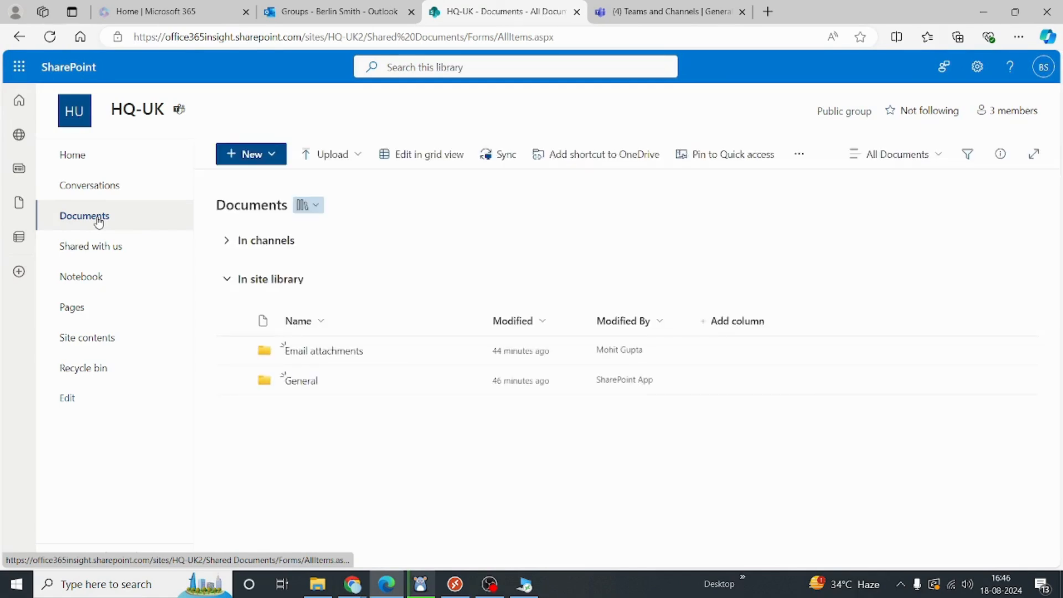
left_click(305, 381)
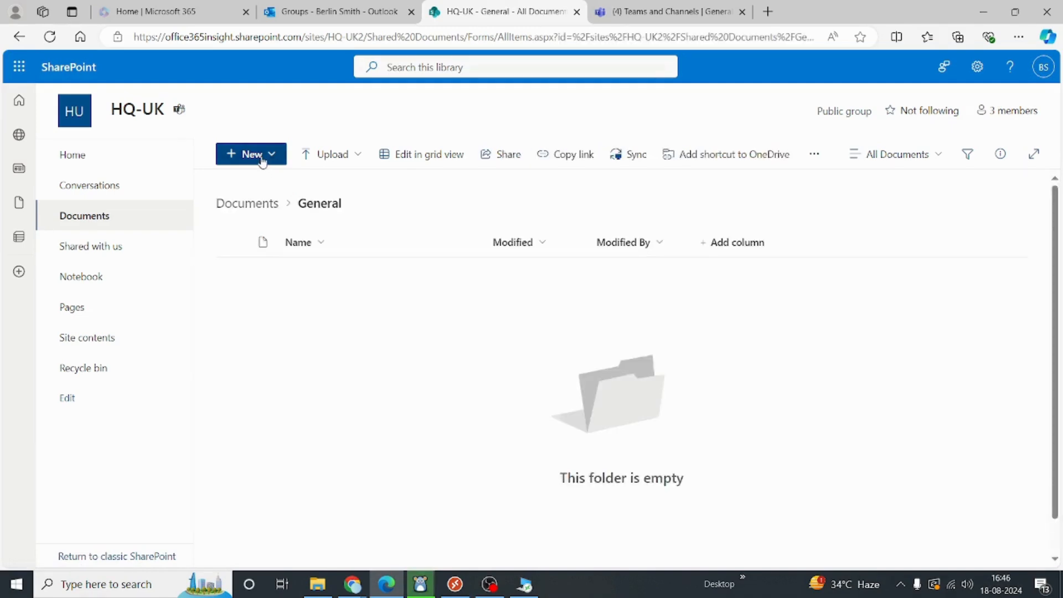
left_click(1044, 67)
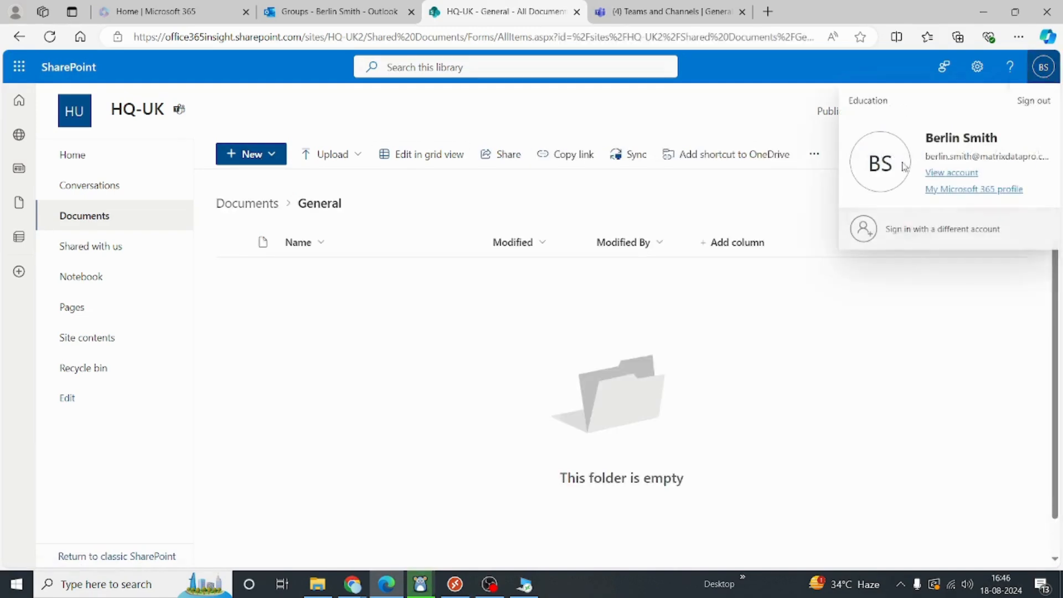
left_click(417, 343)
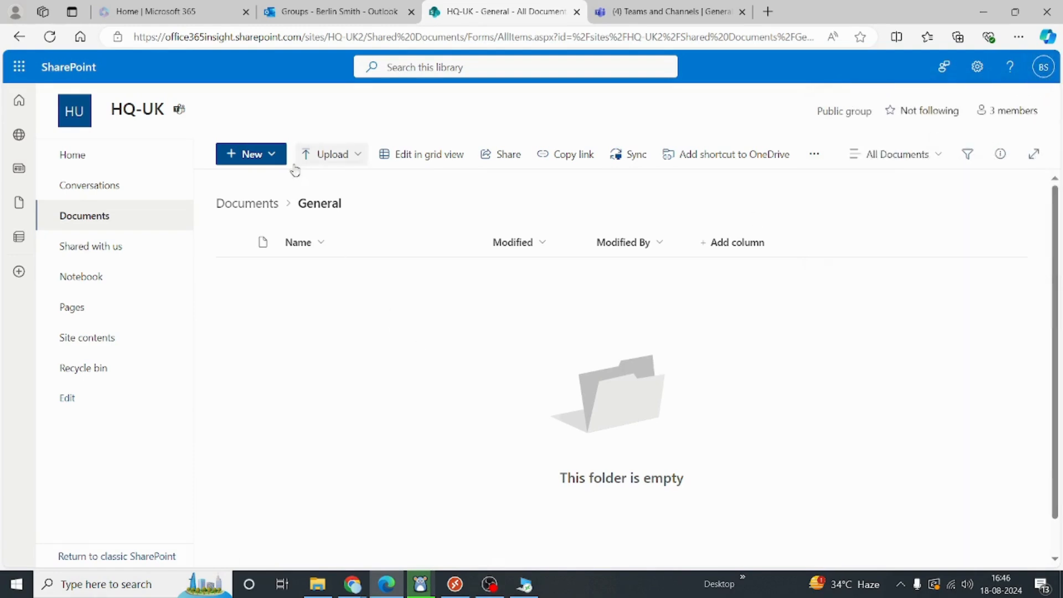
- Create a Word document in the General folder and enter "Created by" followed by the member's first name and "!!"
left_click(266, 156)
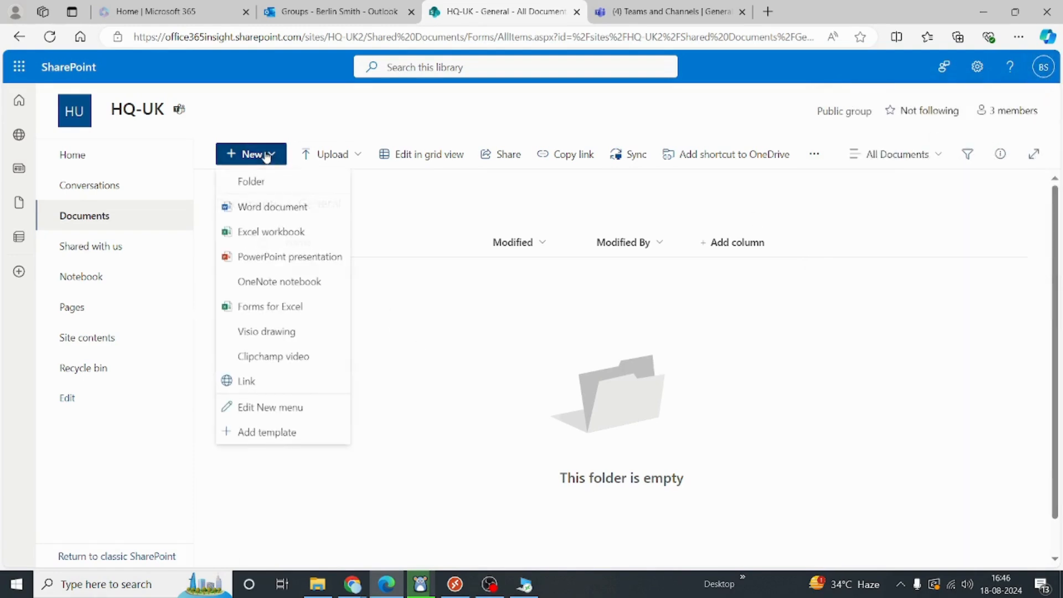
left_click(301, 214)
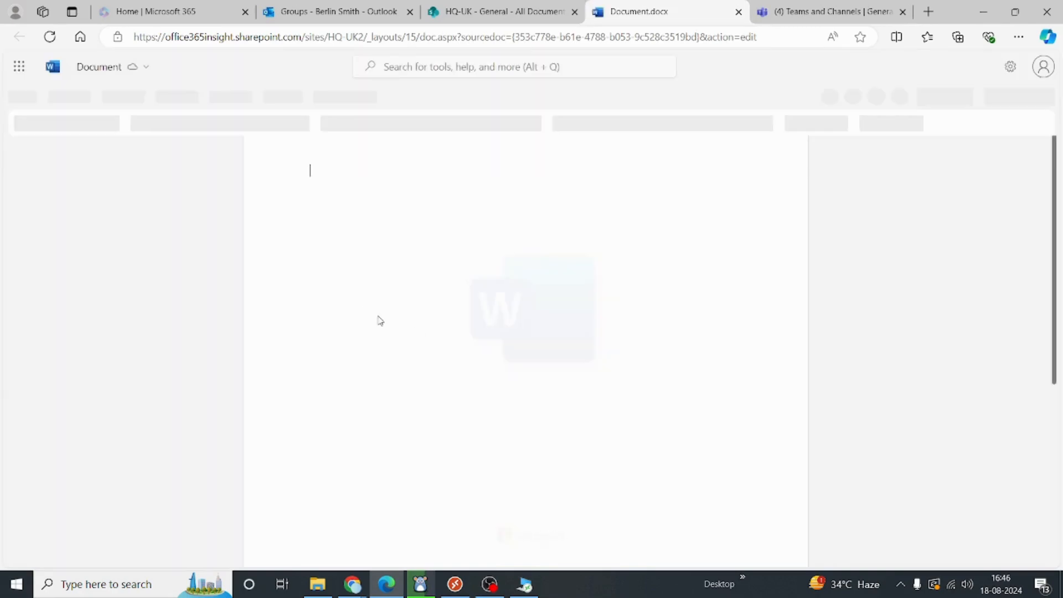
type("created by")
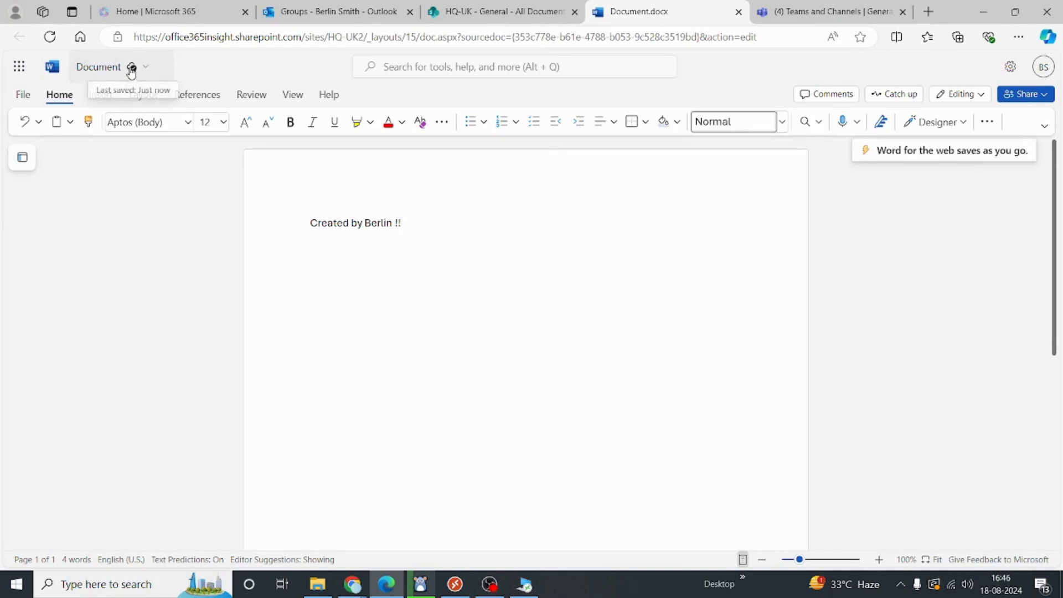
- Close the member's document and open Document.docx from the General folder of the HQ-UK Documents library in the owner's Chrome session
left_click(739, 12)
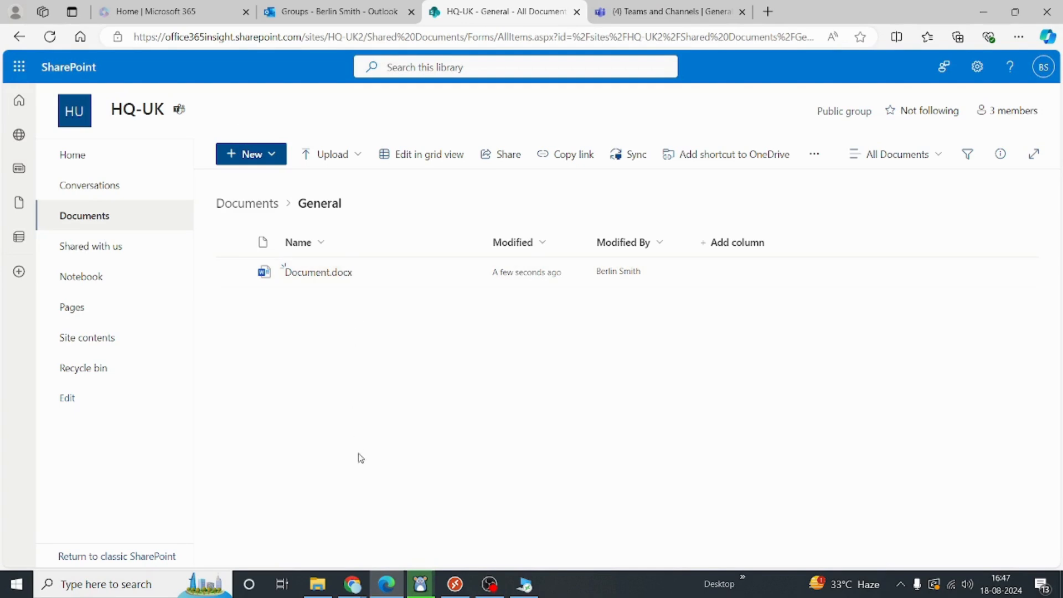
mouse_move(349, 585)
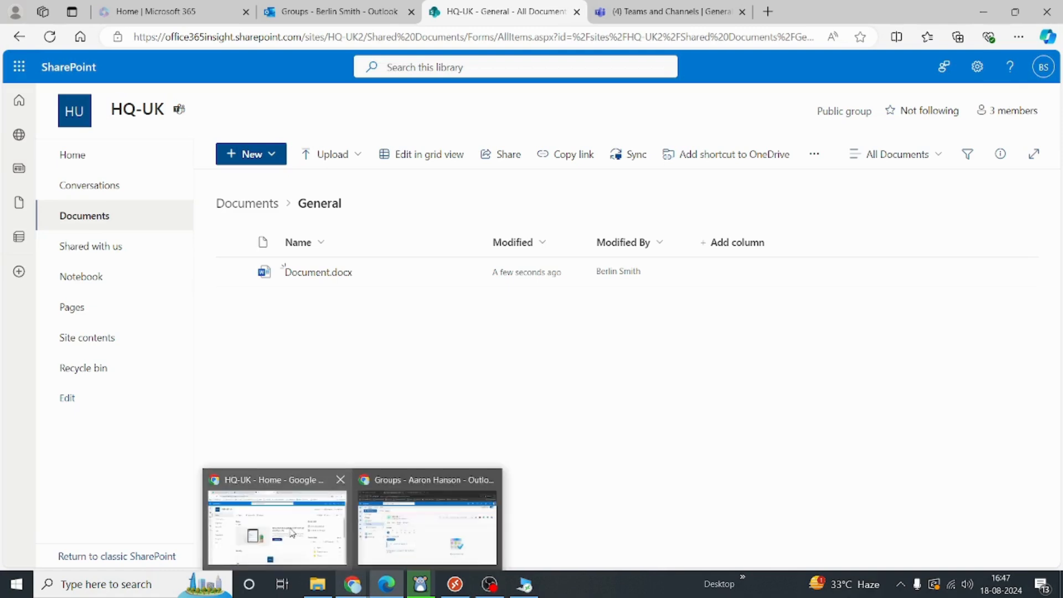
left_click(293, 533)
left_click(106, 251)
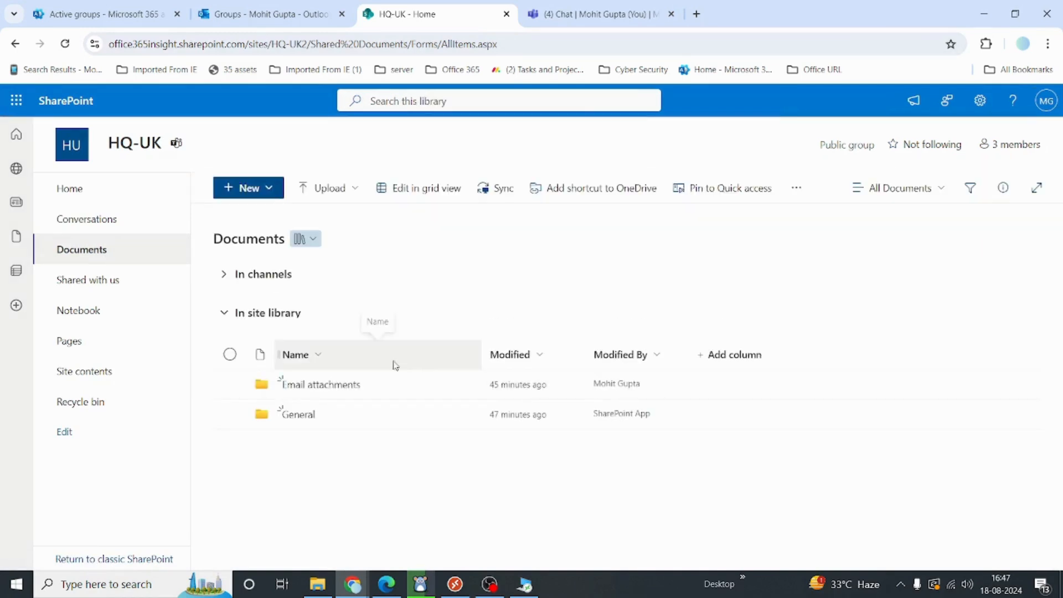
left_click(285, 417)
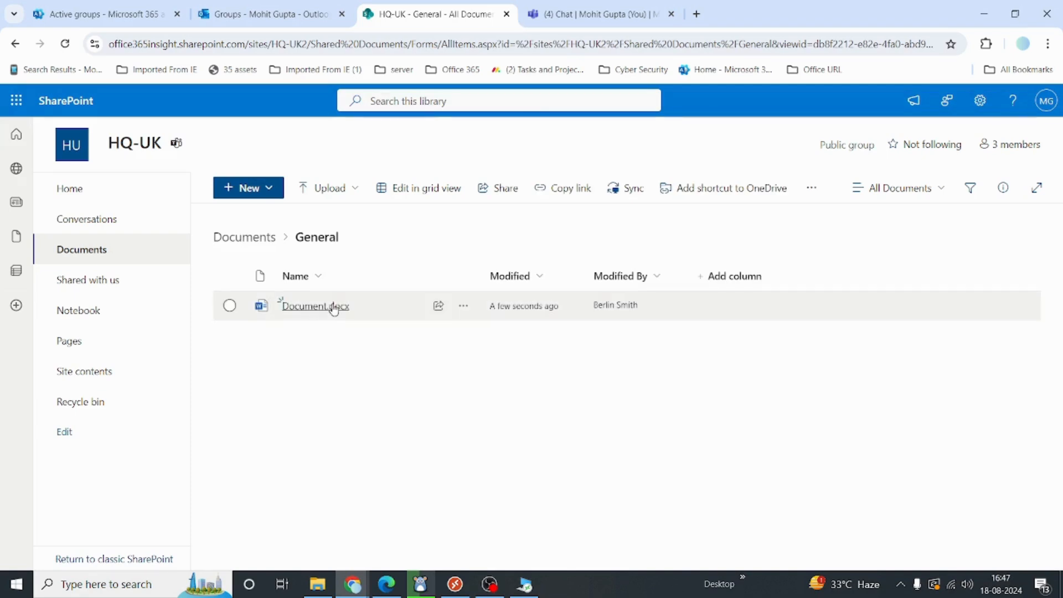
left_click(315, 306)
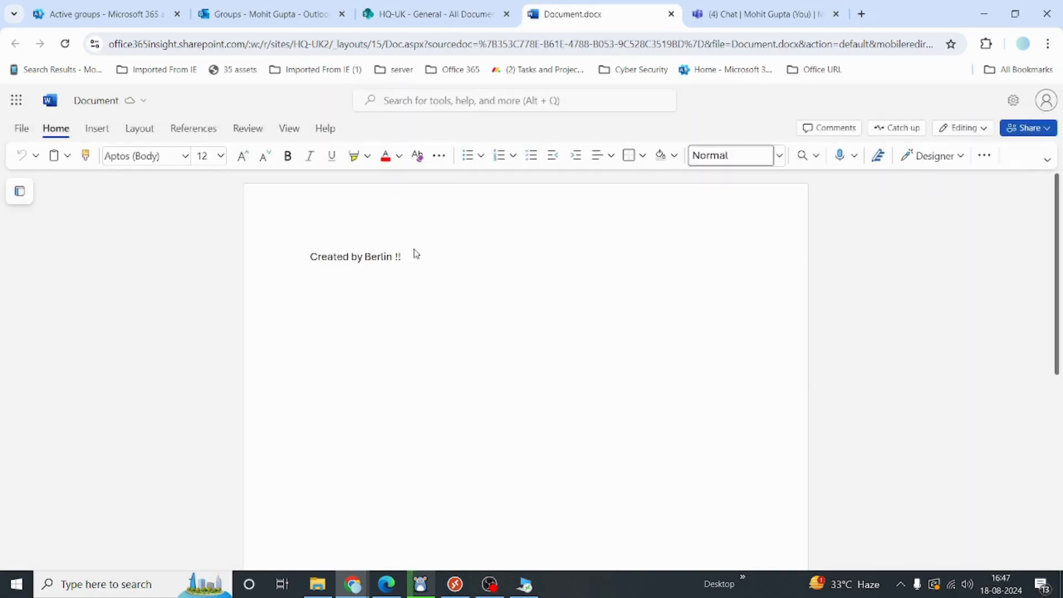
- Add a second line to the document reading "Created by" followed by the owner's first name and "!!"
left_click(416, 256)
key("Return")
type("C")
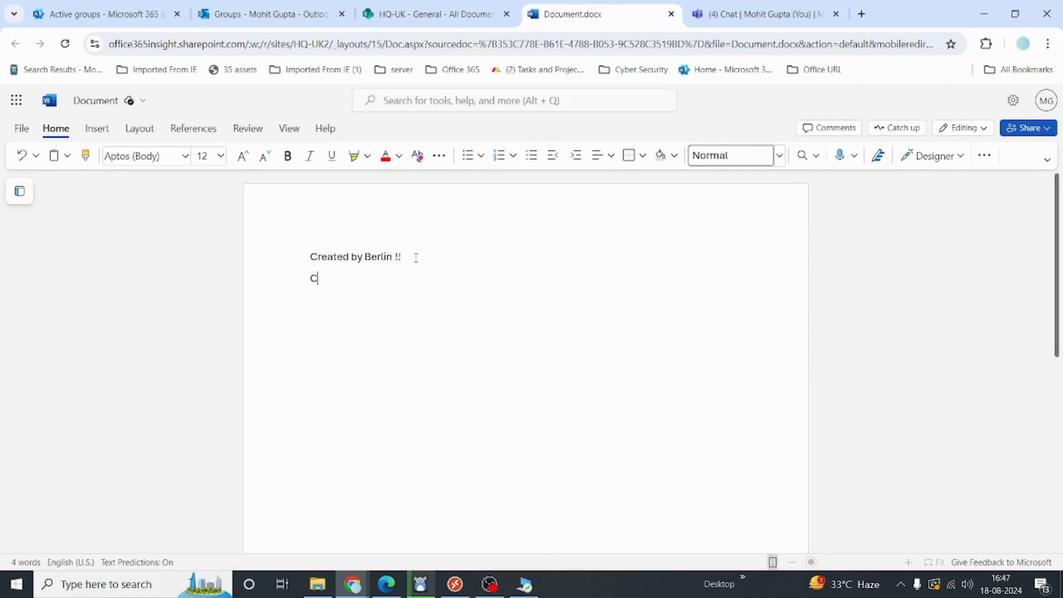
type("reated by ")
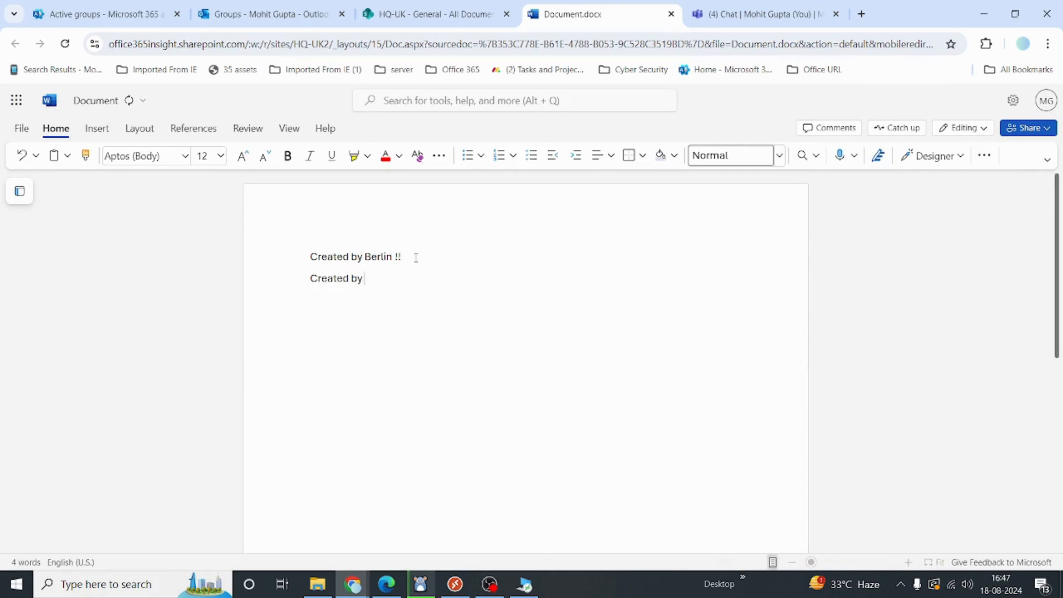
type("Mohit !!")
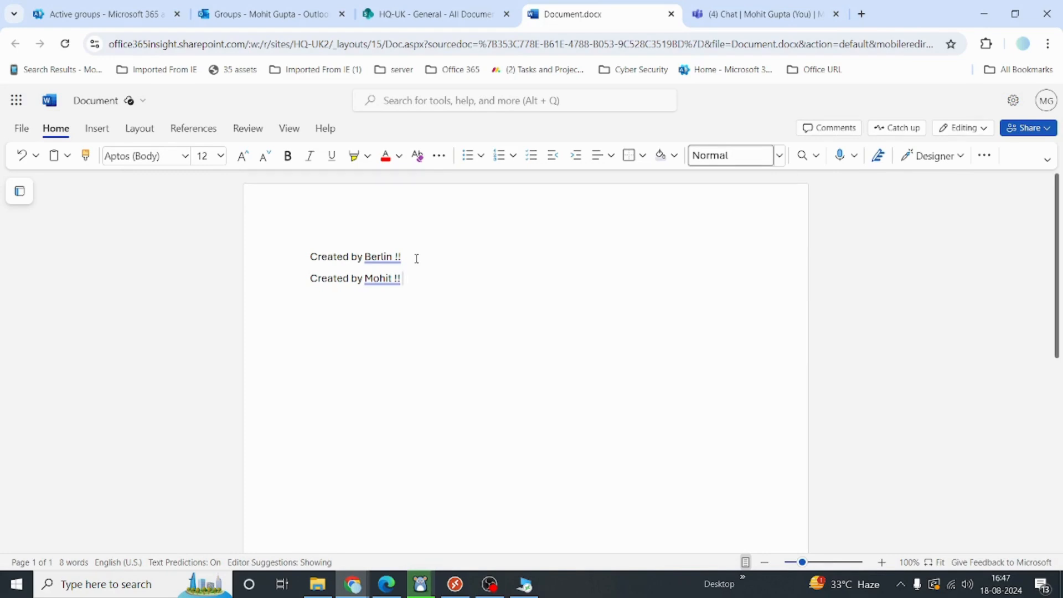
- Reopen Document.docx from the General folder in the member's Edge session and check the owner's added line and co-author presence
key("alt+Tab")
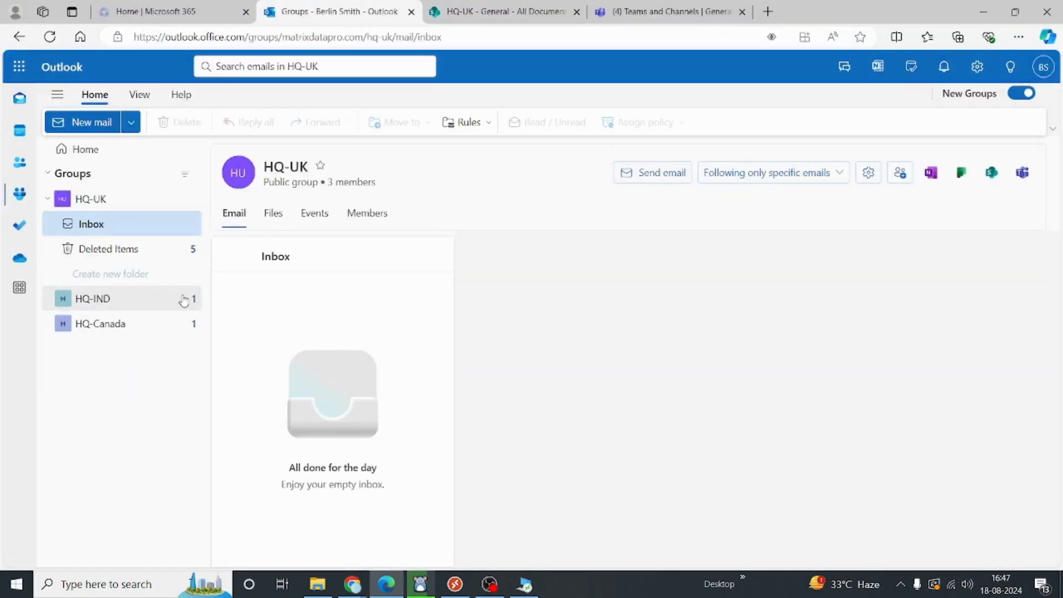
left_click(513, 6)
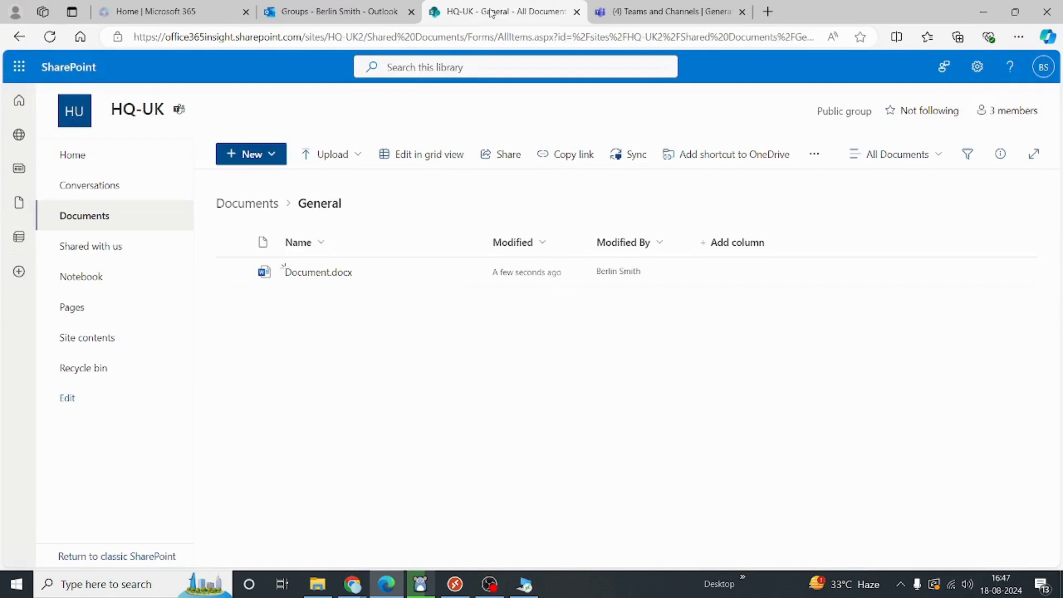
left_click(309, 275)
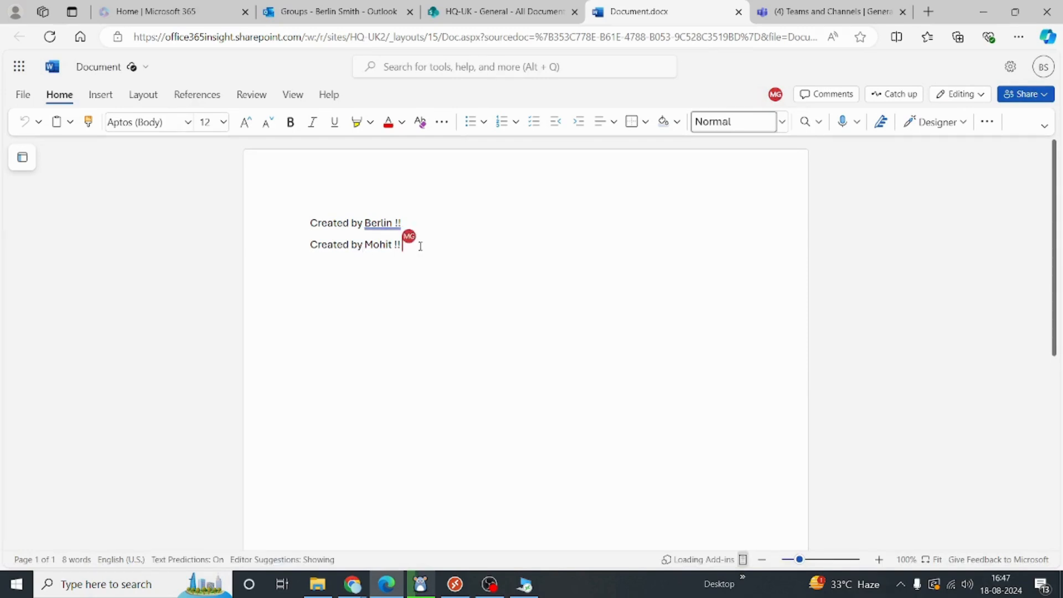
left_click(776, 97)
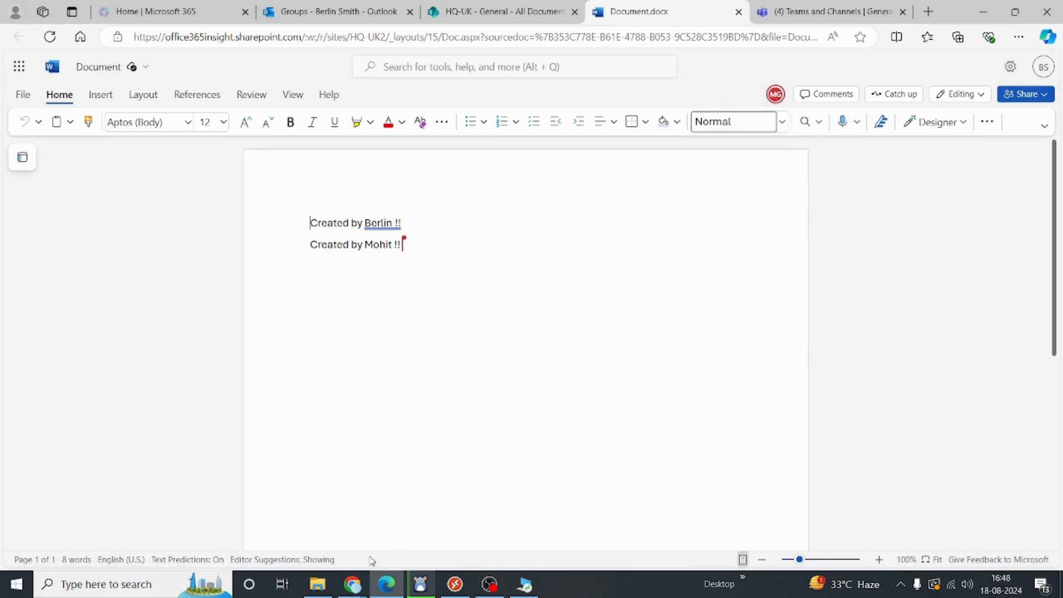
- Open the HQ-UK SharePoint site from the other member's incognito Outlook group and open Document.docx in the General folder of Documents
mouse_move(347, 590)
left_click(388, 540)
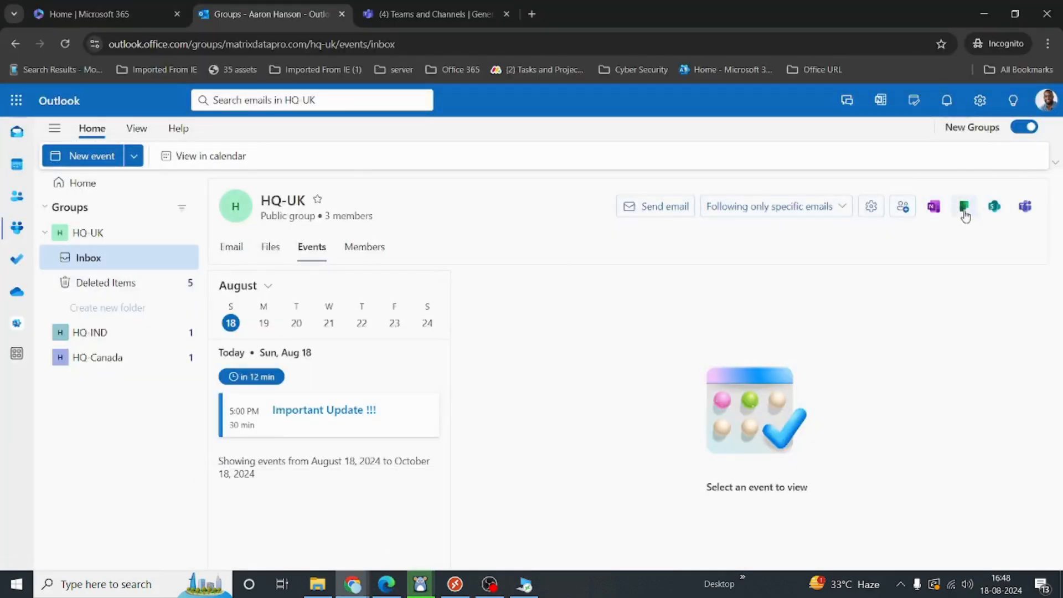
left_click(995, 210)
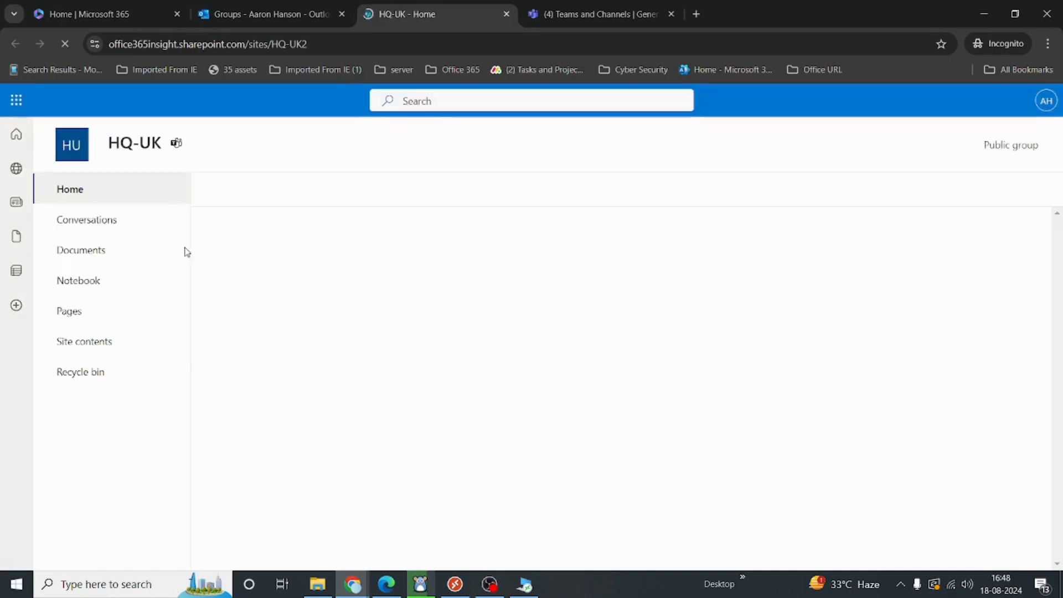
left_click(109, 252)
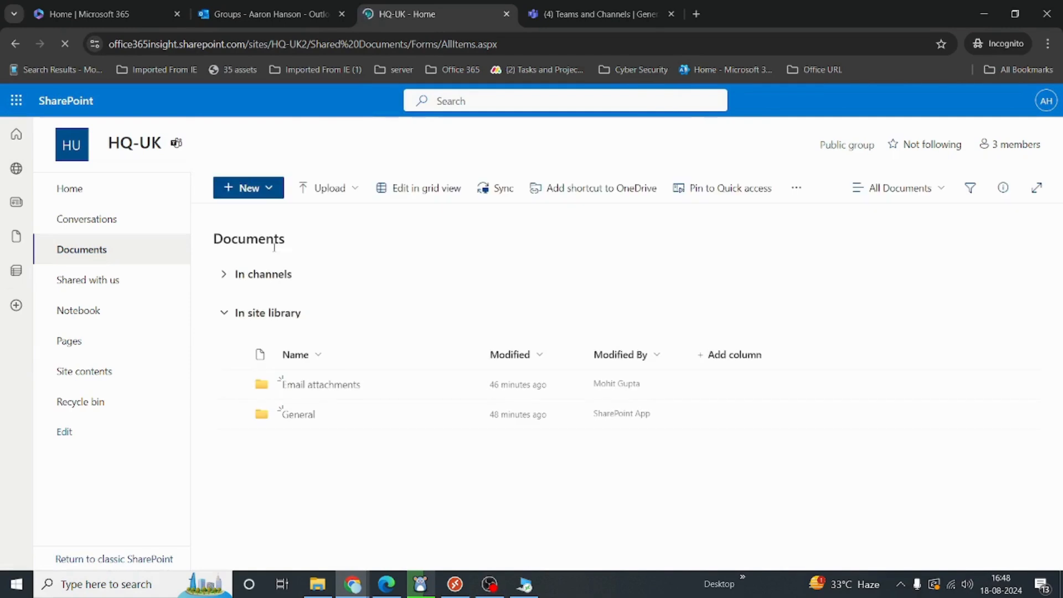
left_click(314, 415)
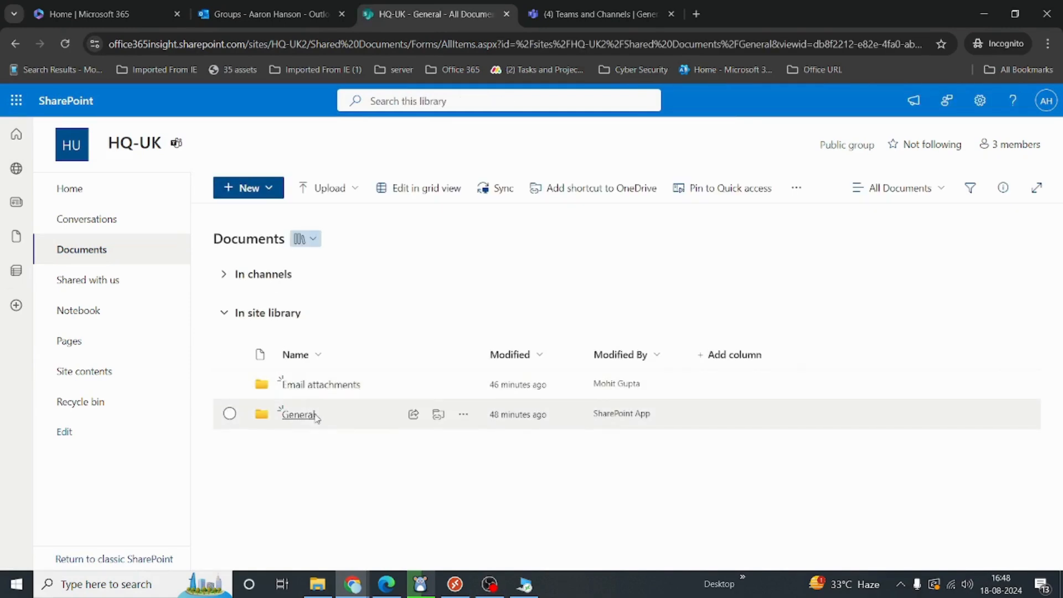
left_click(310, 310)
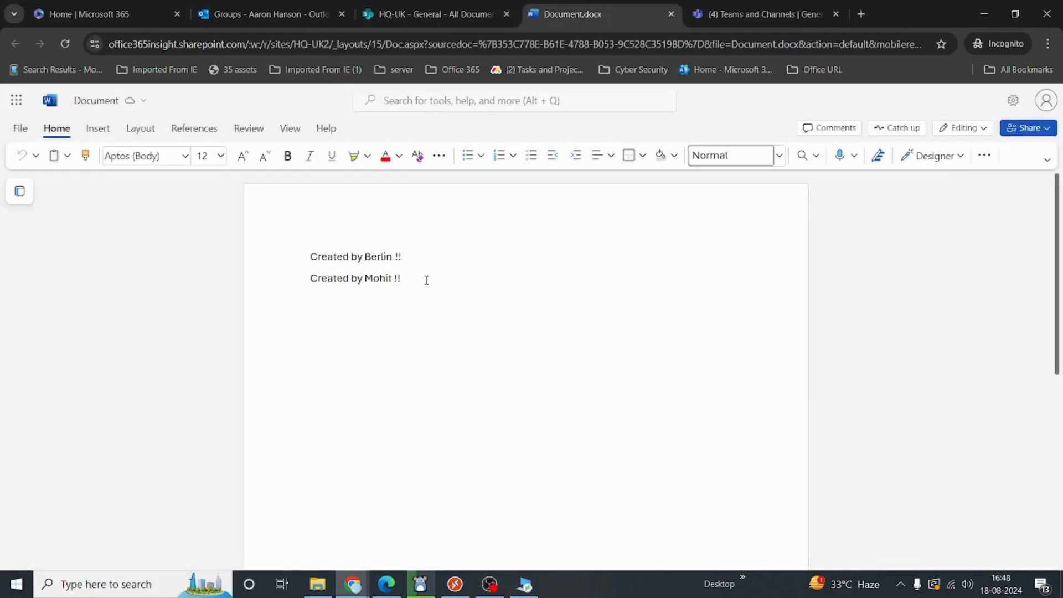
- Add a third line to the document reading "Created by" followed by this member's first name and "..."
key("Return")
type("Cr")
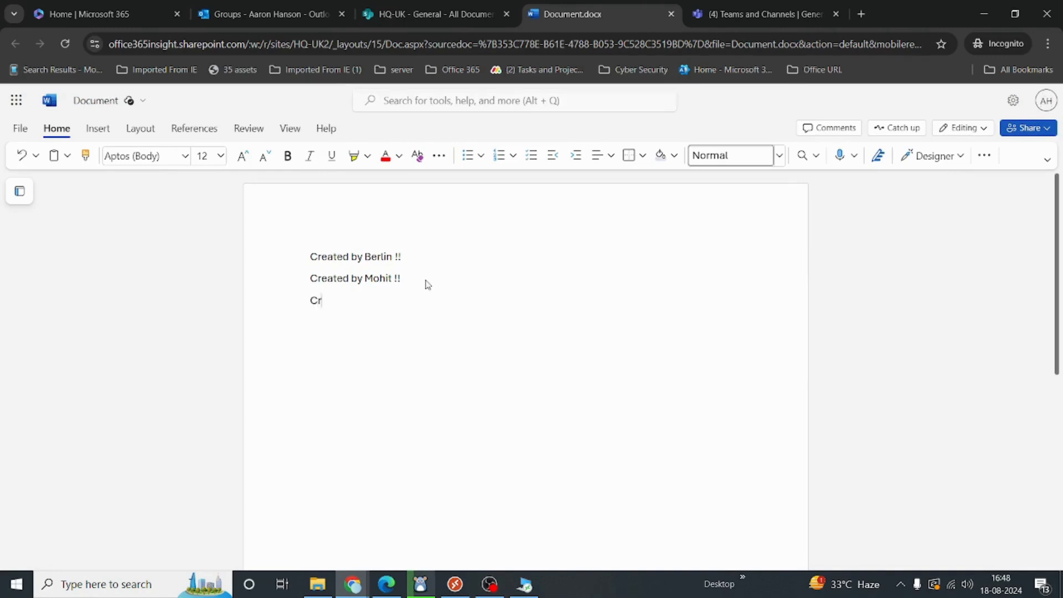
type("eated by Aaron")
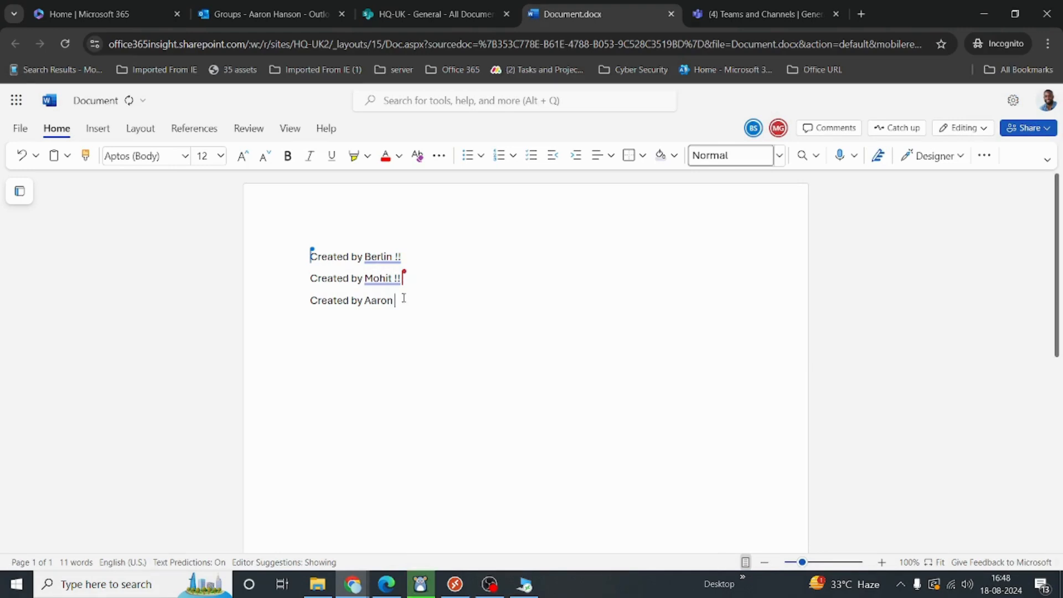
type("...")
- Return to the General folder in the Edge session and try to sync it, declining to open Microsoft OneDrive and dismissing the sync message
key("alt+Tab")
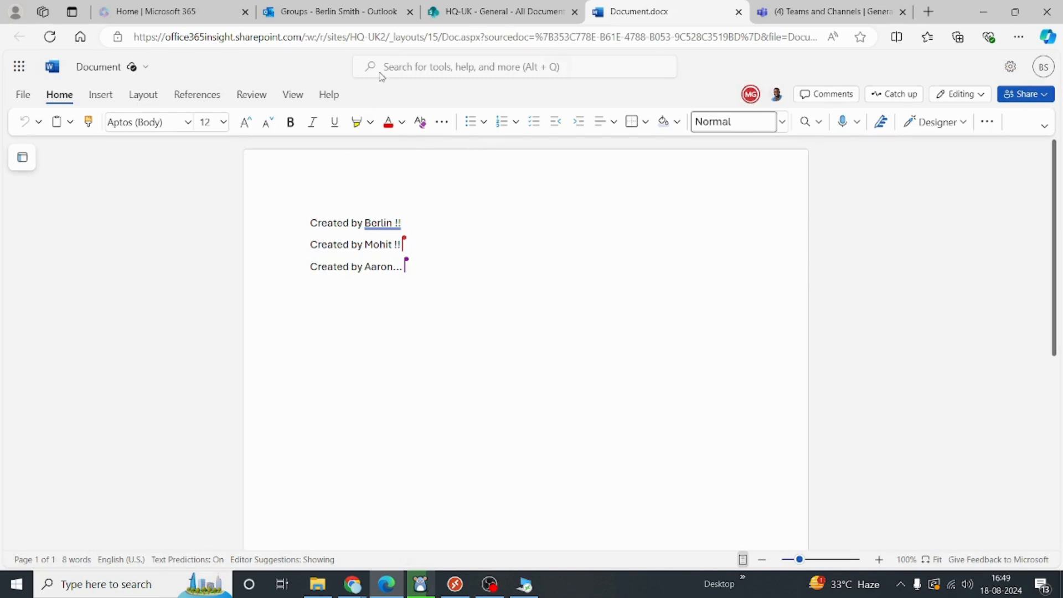
left_click(514, 18)
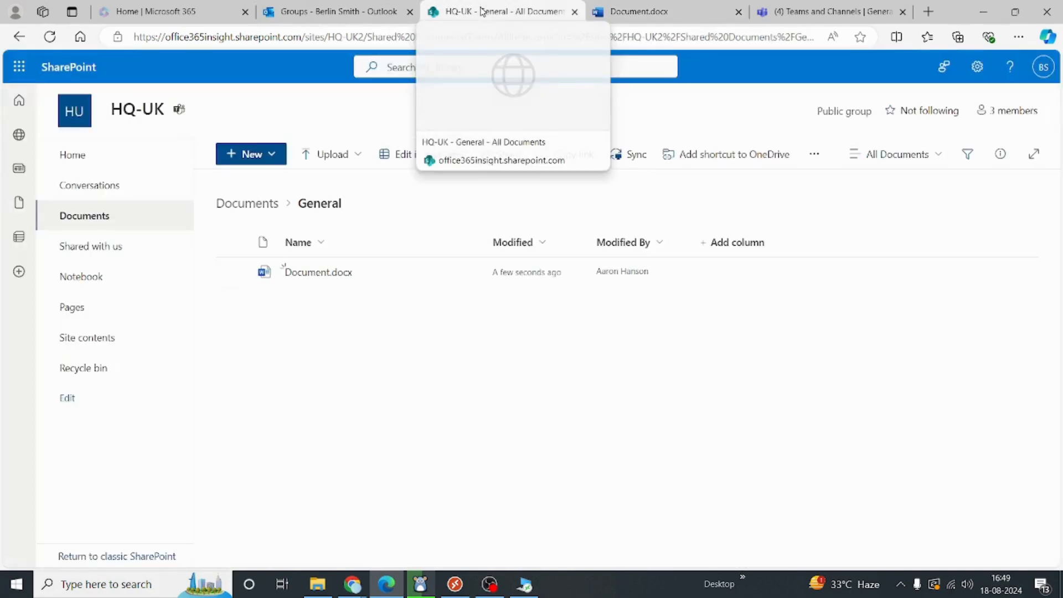
left_click(634, 160)
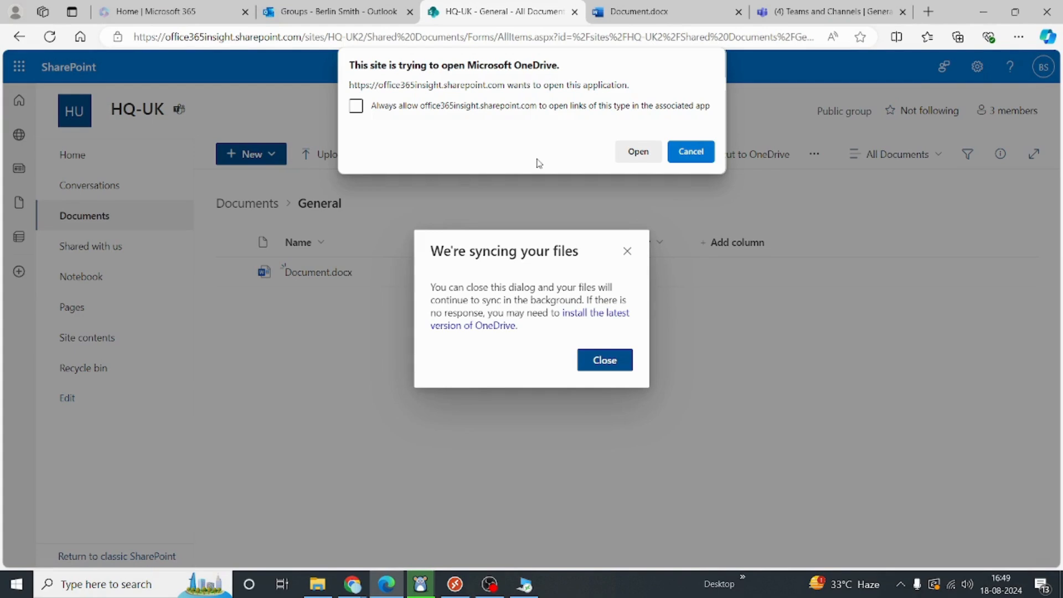
left_click(692, 152)
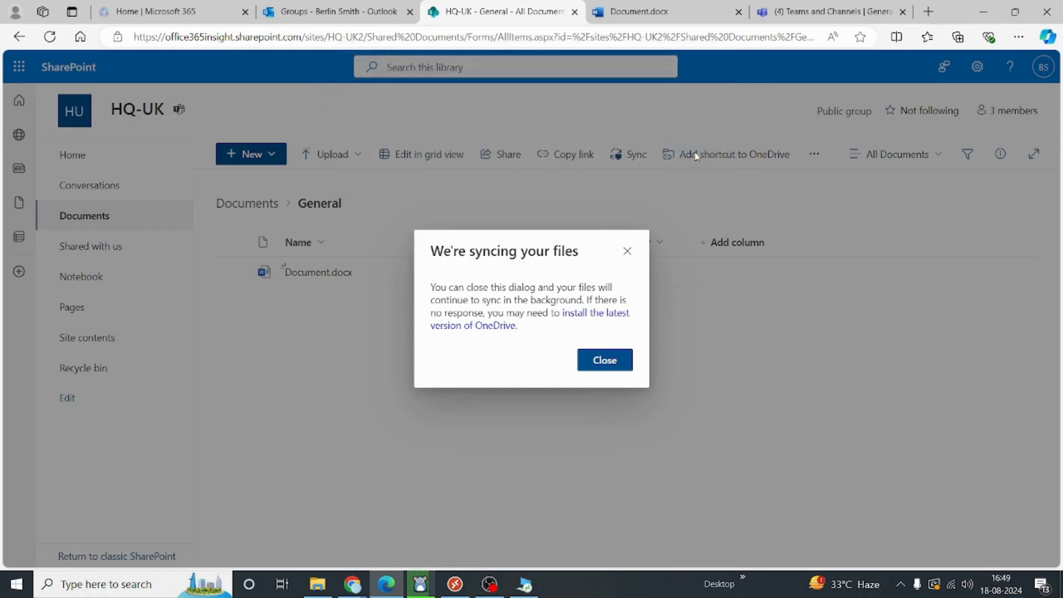
left_click(604, 360)
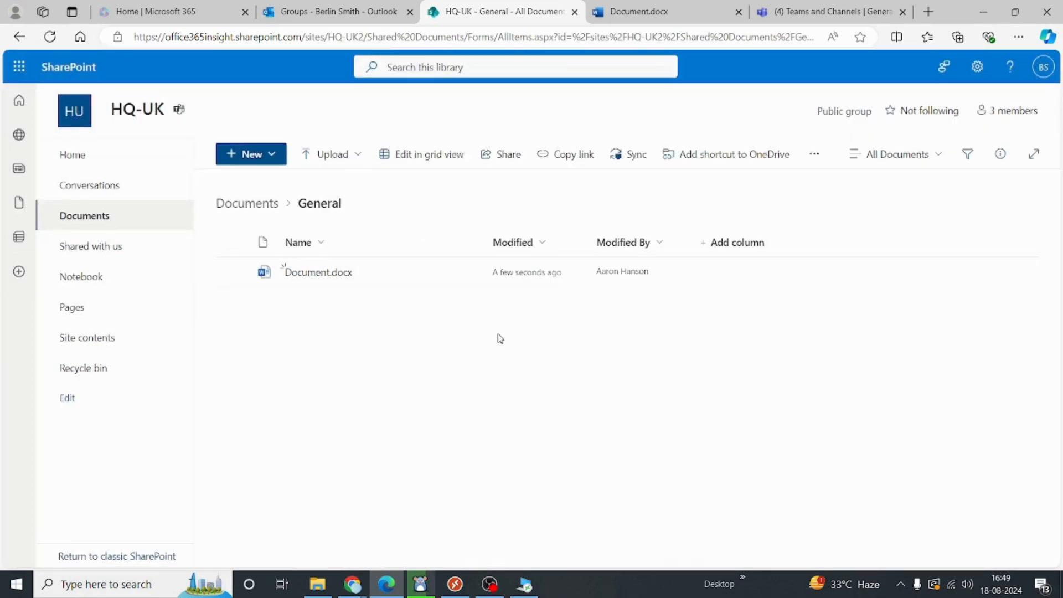